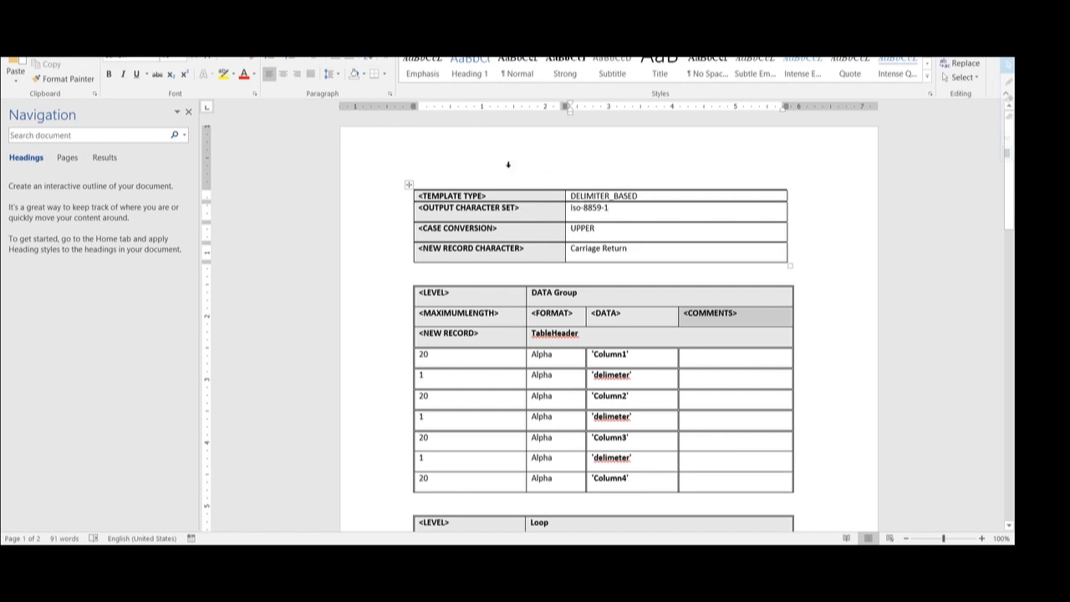
# - Review the template settings: DELIMITER_BASED type, UPPER case conversion, Carriage Return new record character
pyautogui.scroll(-7, 507, 164)
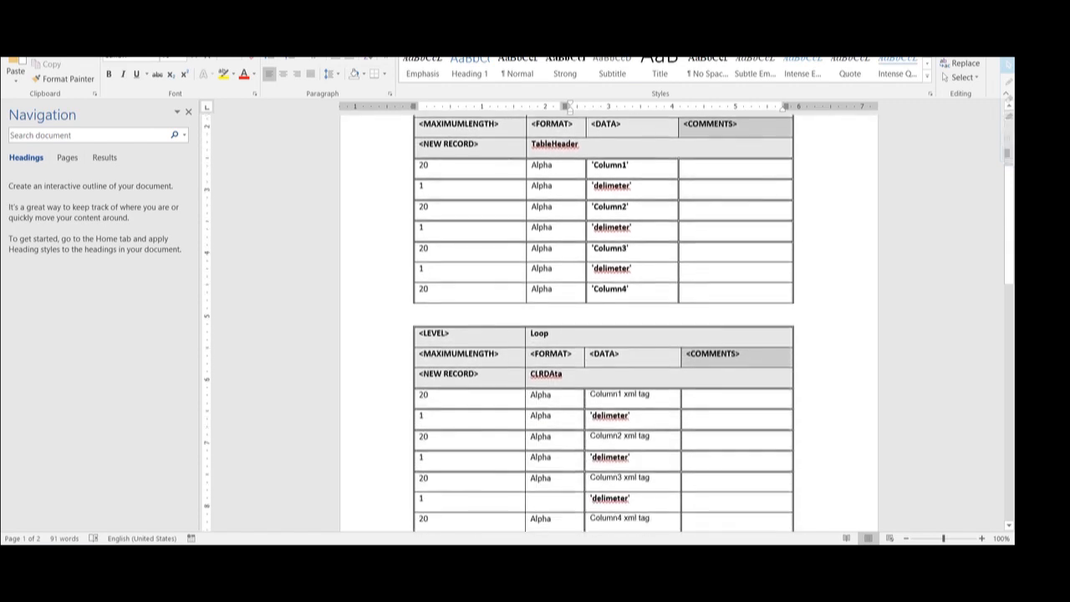
pyautogui.scroll(-5, 507, 165)
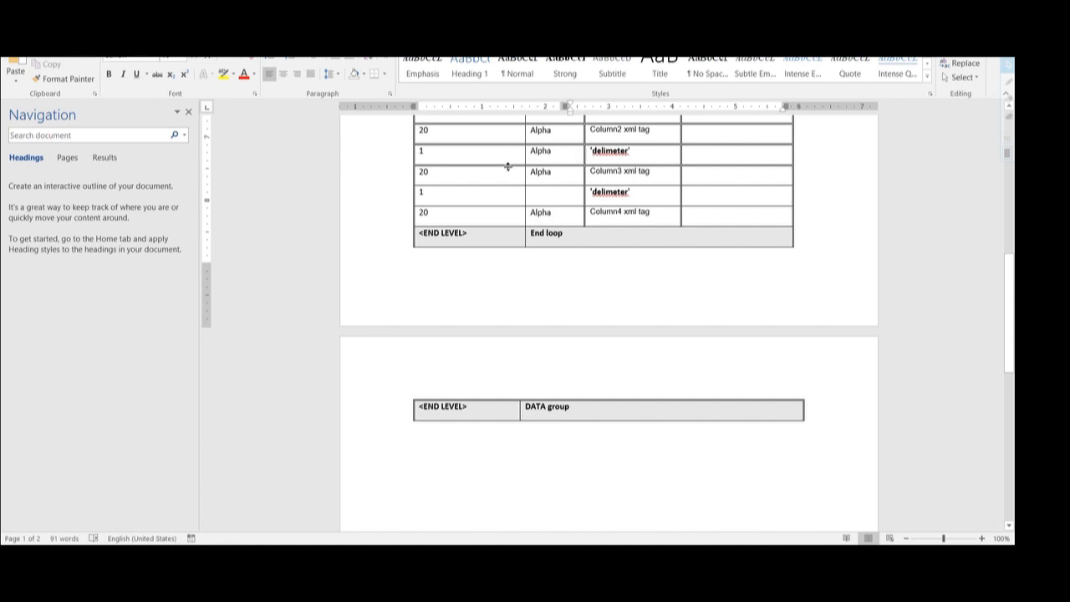
pyautogui.scroll(9, 507, 165)
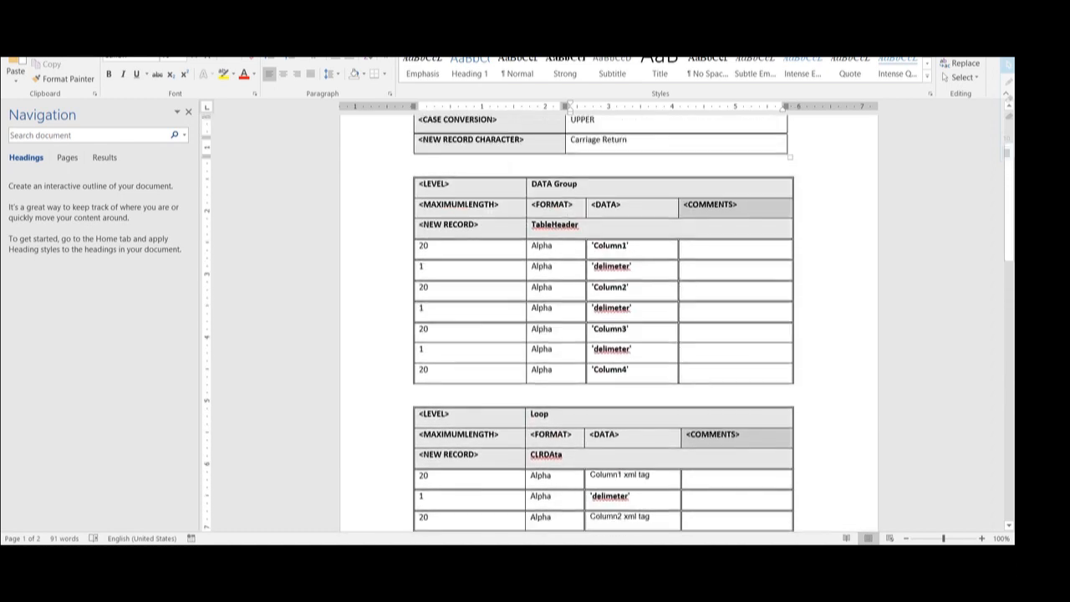
pyautogui.scroll(2, 507, 166)
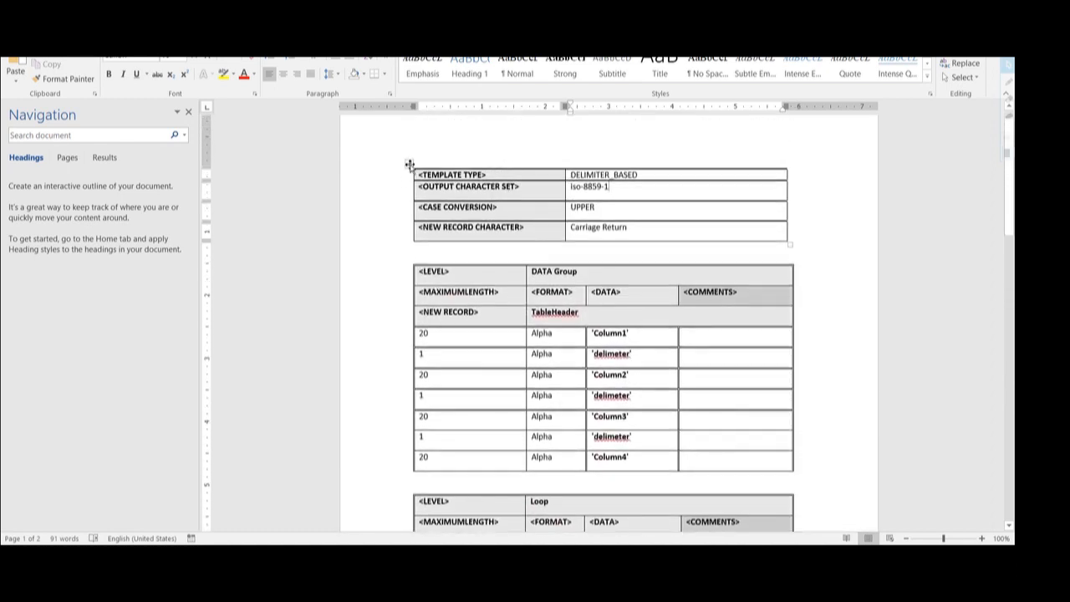
pyautogui.click(408, 164)
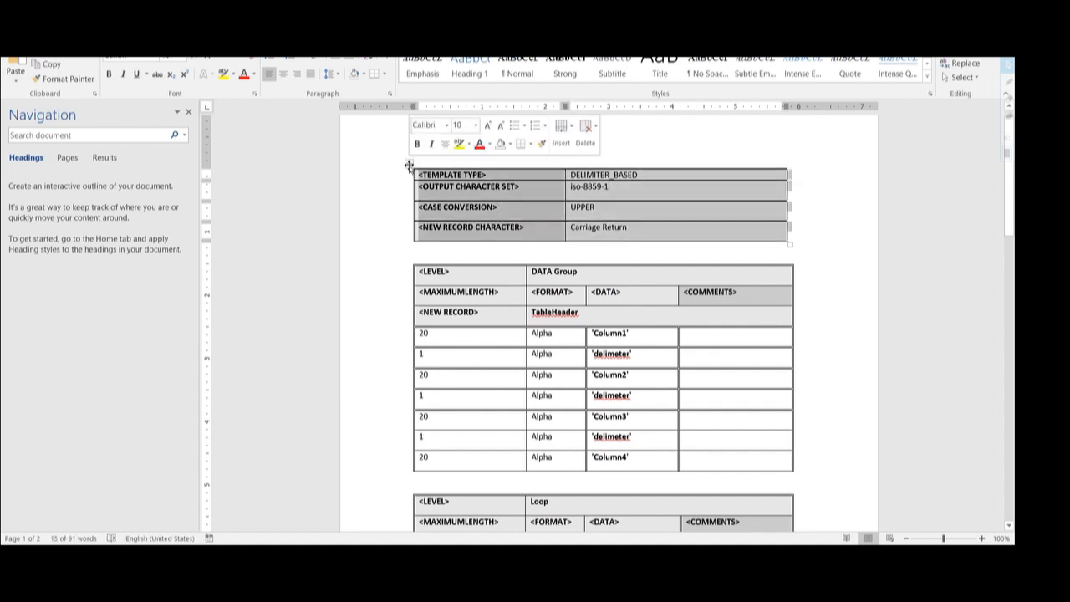
pyautogui.click(640, 174)
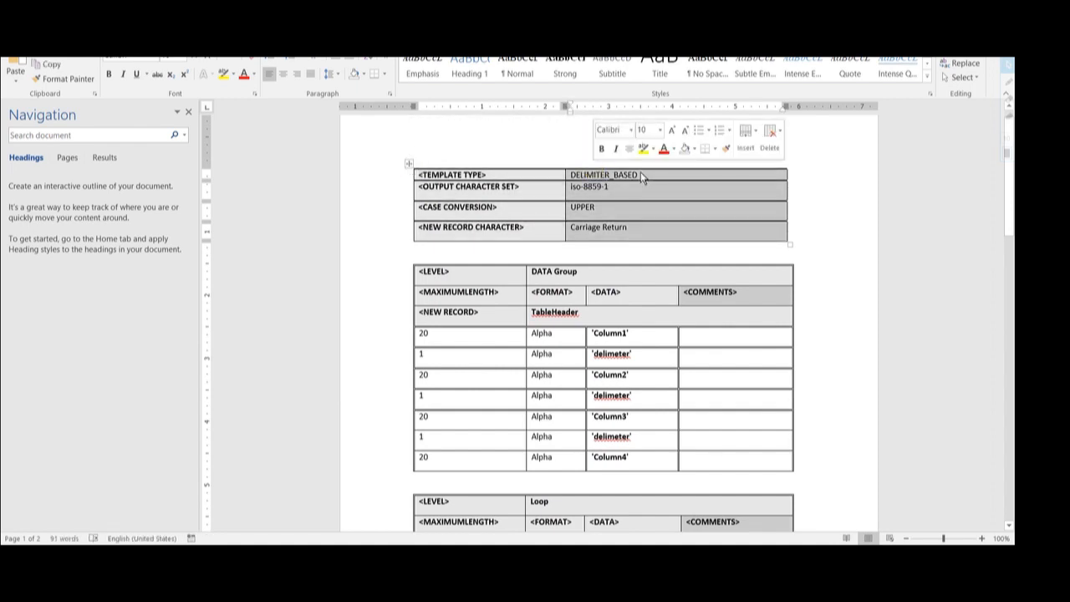
pyautogui.doubleClick(580, 173)
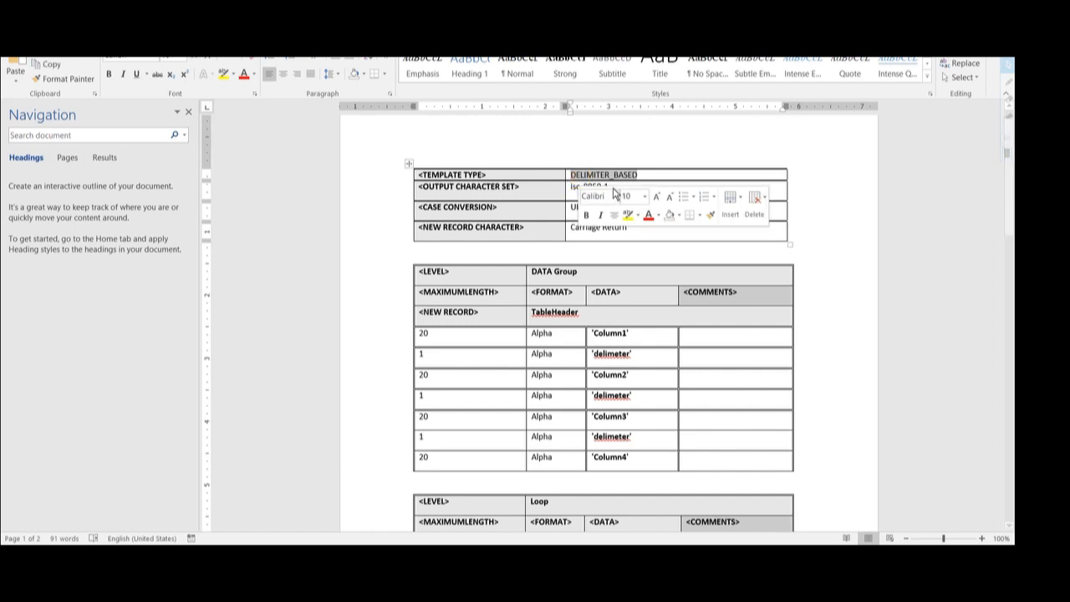
pyautogui.click(565, 191)
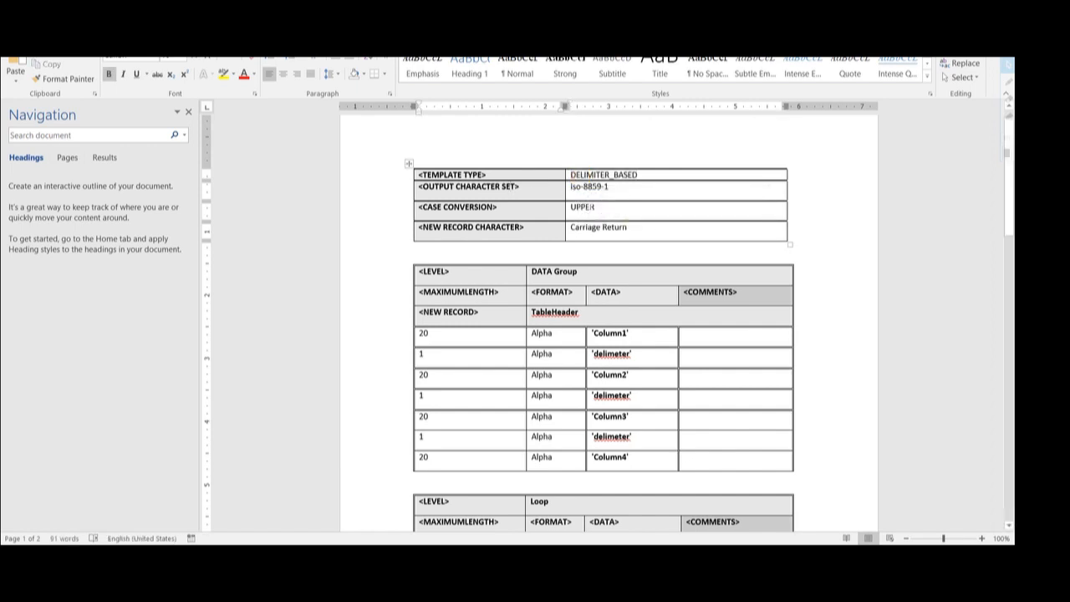
pyautogui.doubleClick(585, 209)
pyautogui.doubleClick(577, 229)
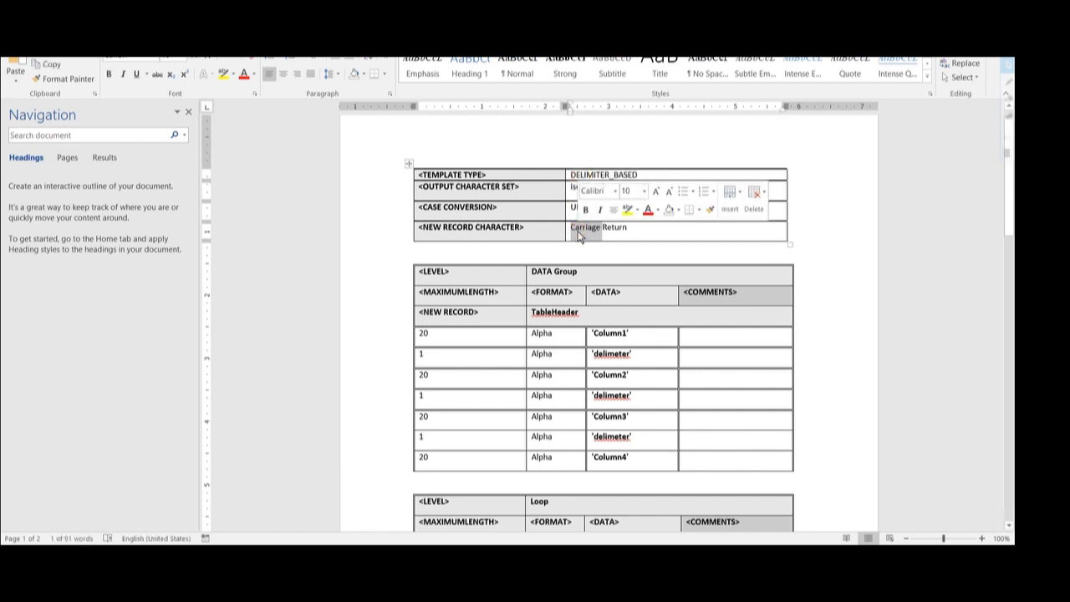
pyautogui.moveTo(578, 237); pyautogui.dragTo(637, 226)
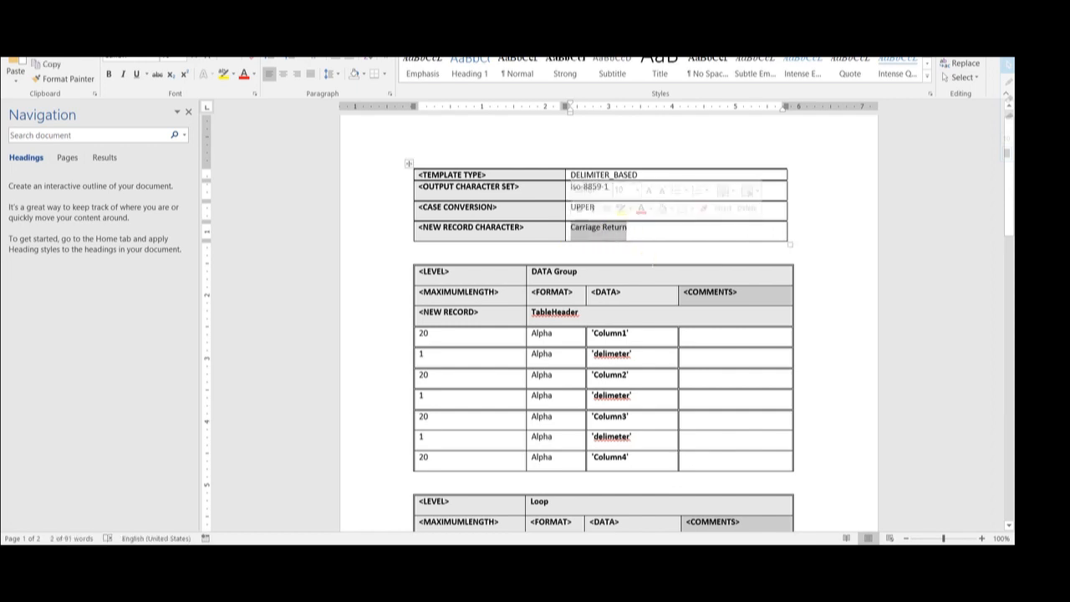
# - Examine the DATA Group table's TableHeader record: length 20, Alpha format, Column1 data, comments
pyautogui.scroll(-1, 501, 293)
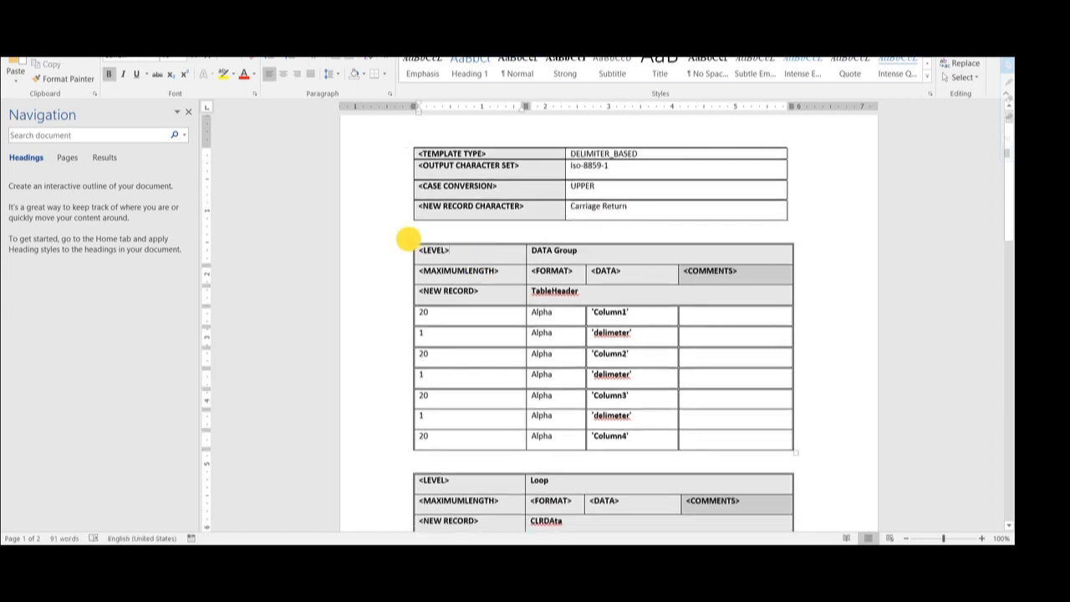
pyautogui.click(408, 239)
pyautogui.doubleClick(560, 293)
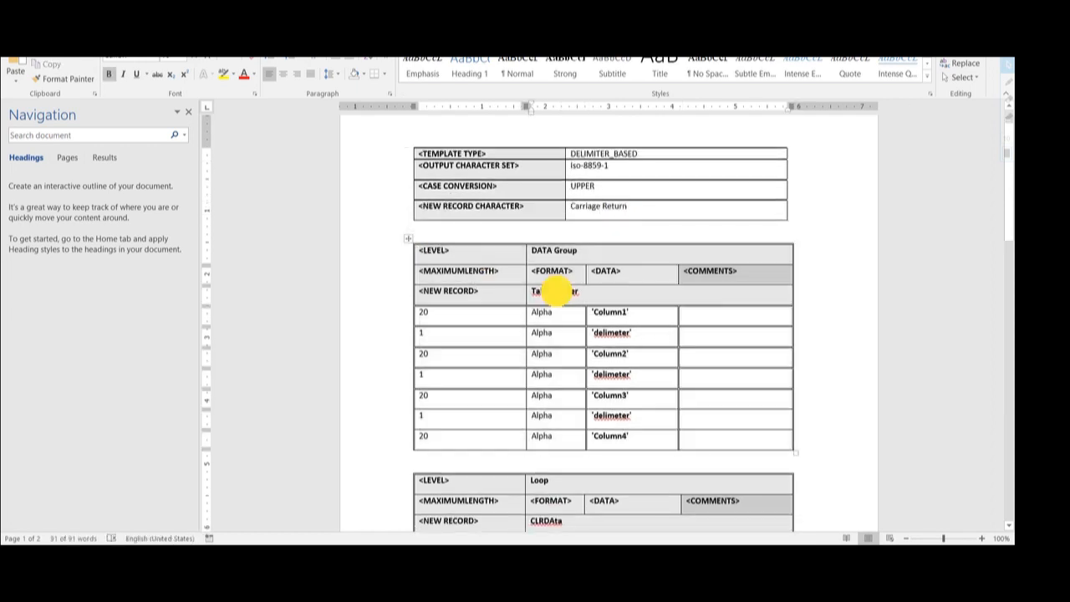
pyautogui.moveTo(577, 293); pyautogui.dragTo(541, 295)
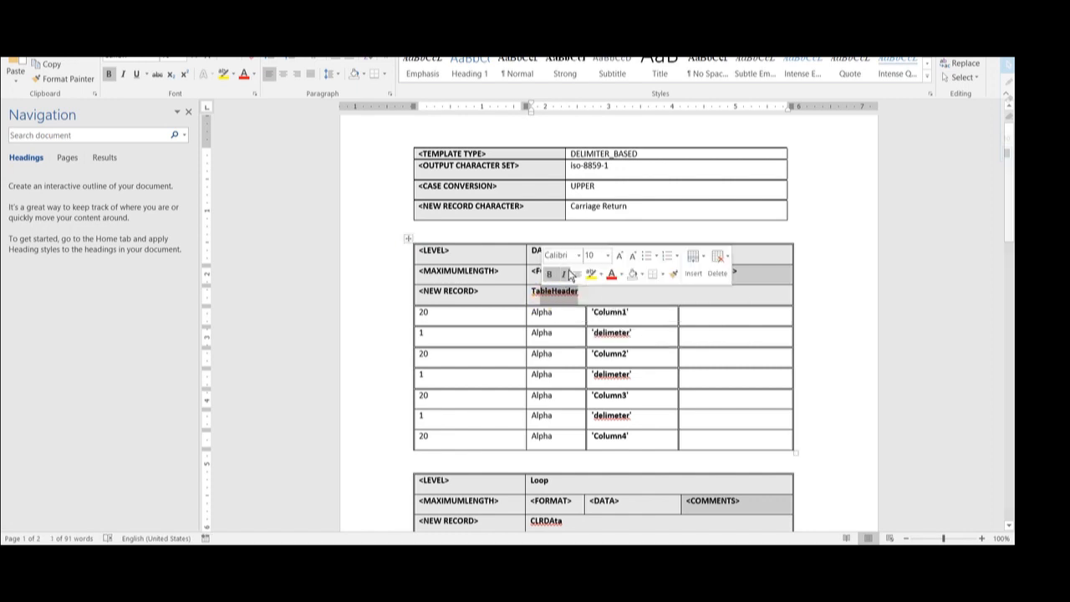
pyautogui.click(481, 259)
pyautogui.moveTo(577, 251); pyautogui.dragTo(535, 254)
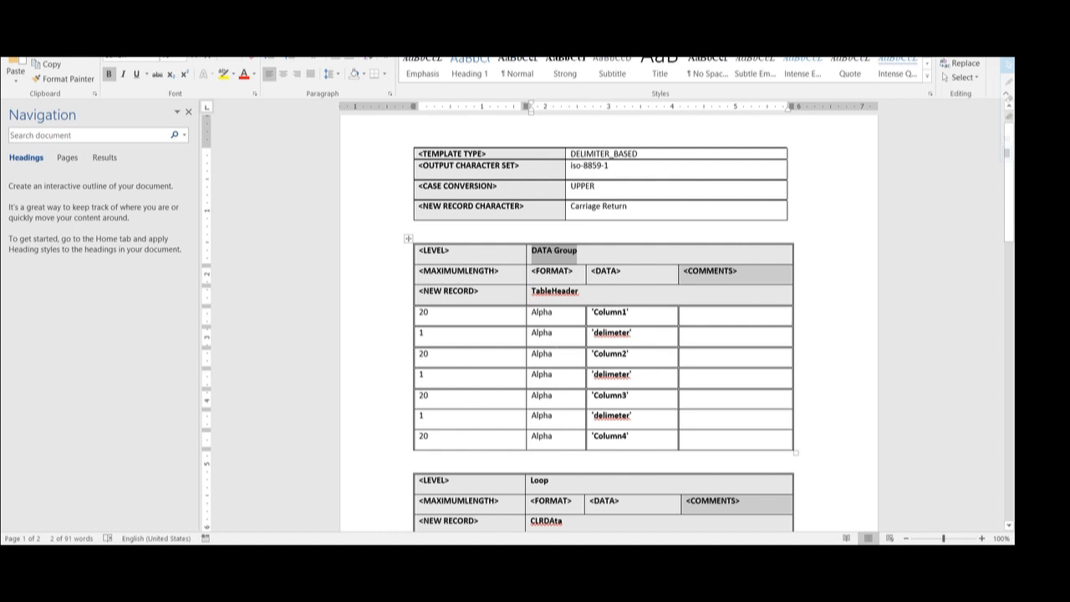
pyautogui.click(468, 273)
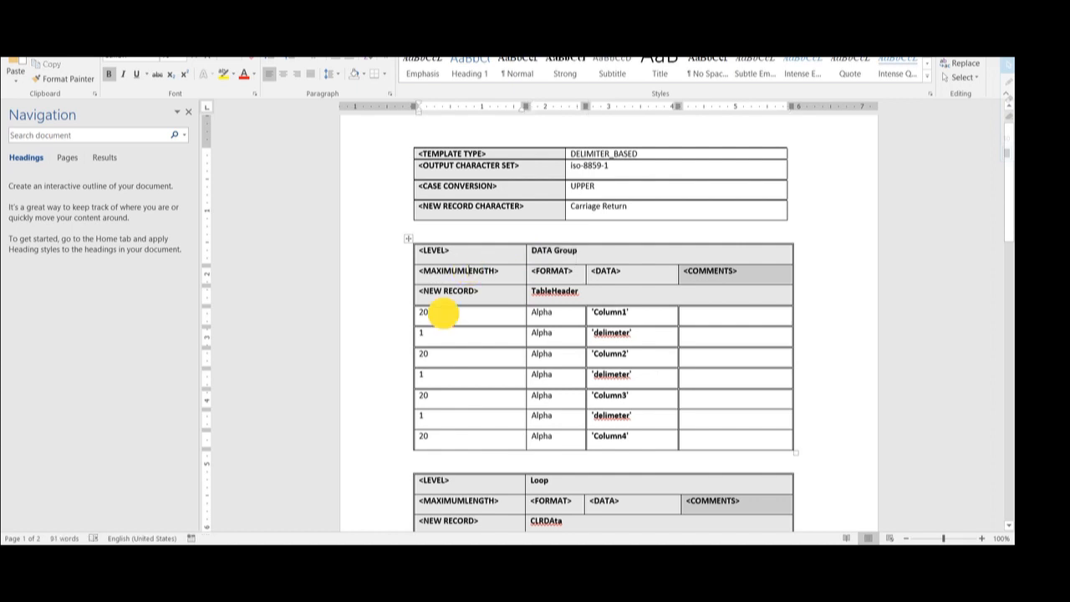
pyautogui.click(442, 315)
pyautogui.click(561, 267)
pyautogui.click(551, 312)
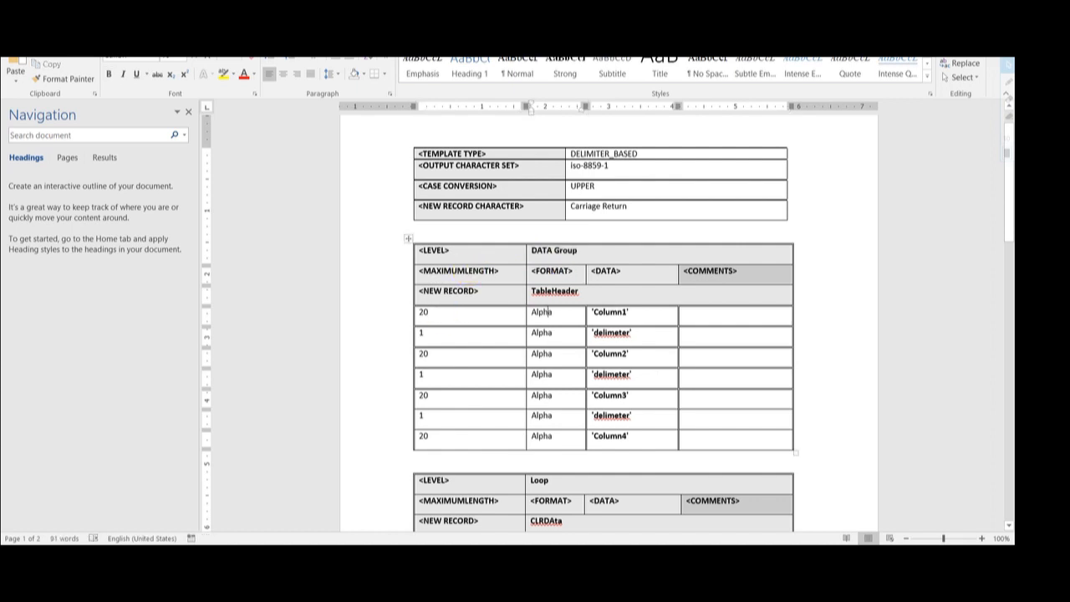
pyautogui.click(610, 273)
pyautogui.click(613, 316)
pyautogui.click(714, 271)
pyautogui.click(718, 322)
# - Look over the TableHeader data values Column1, delimeter and Column2
pyautogui.scroll(-2, 683, 317)
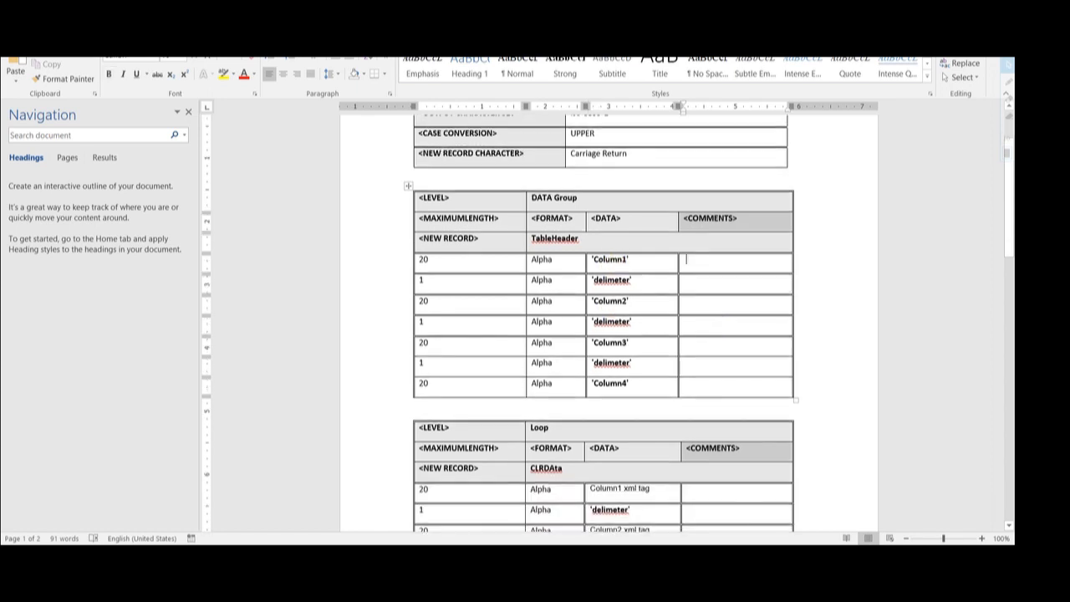
pyautogui.click(610, 259)
pyautogui.doubleClick(615, 262)
pyautogui.doubleClick(617, 285)
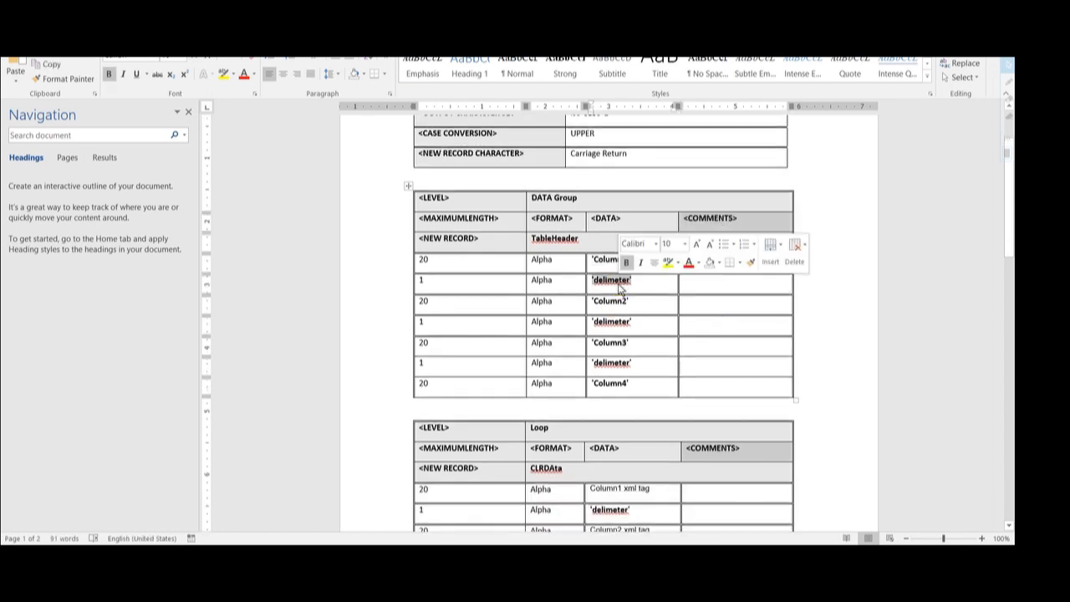
pyautogui.doubleClick(614, 321)
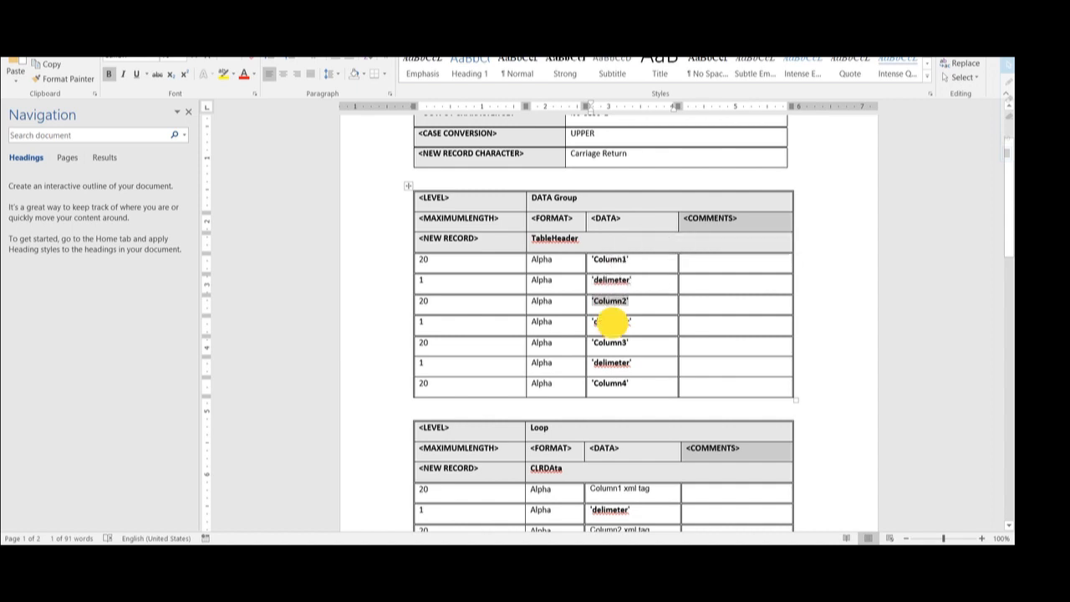
pyautogui.scroll(-4, 602, 326)
# - Inspect the Loop table's CLRDAta record with length 20 and Column1/Column2 xml tag placeholders
pyautogui.click(451, 342)
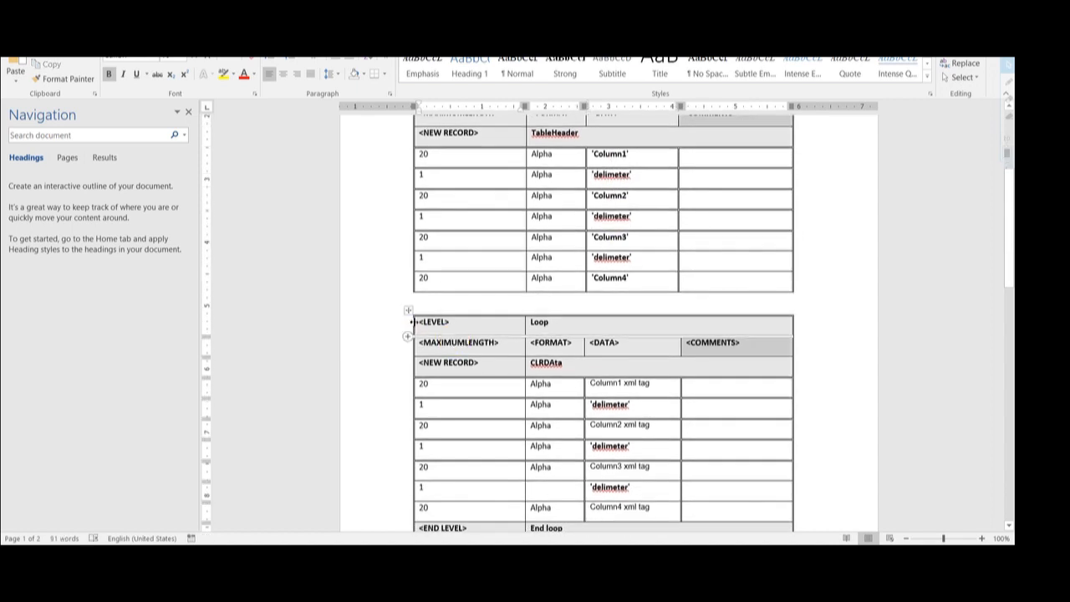
pyautogui.click(407, 310)
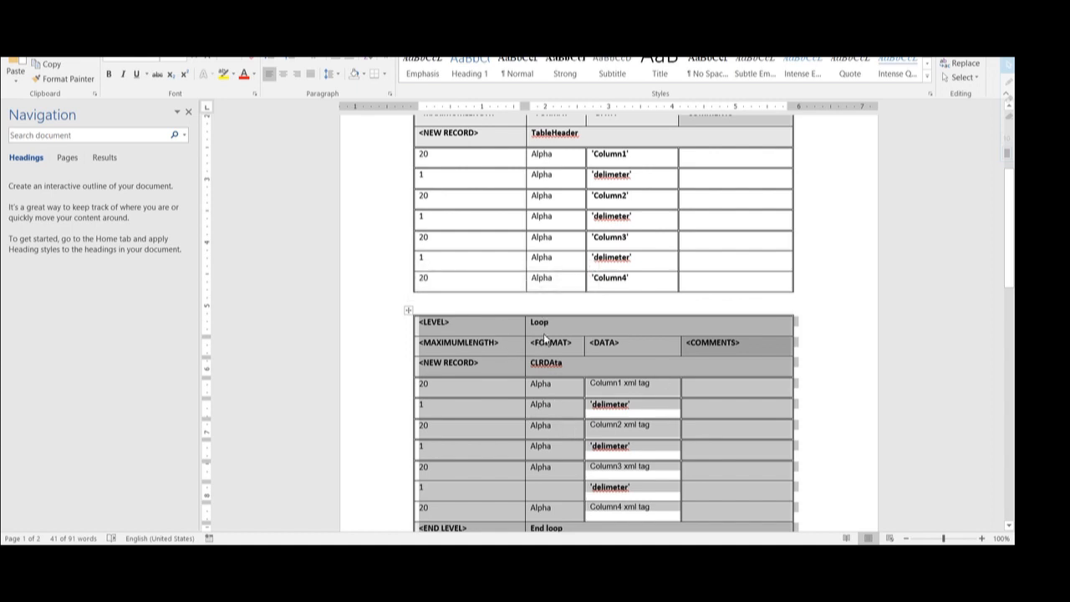
pyautogui.click(549, 324)
pyautogui.doubleClick(537, 325)
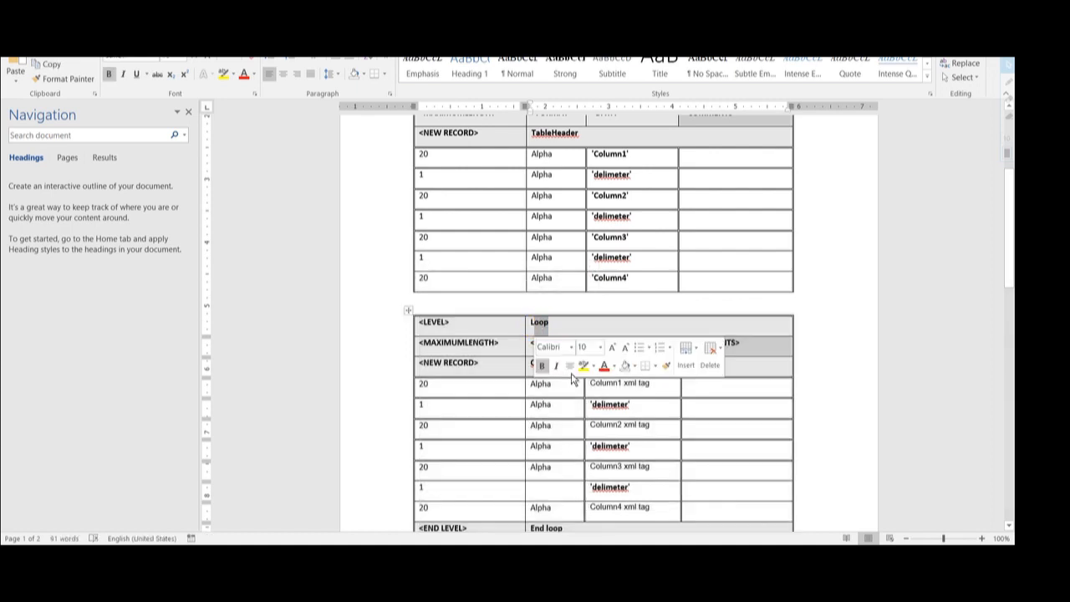
pyautogui.doubleClick(541, 363)
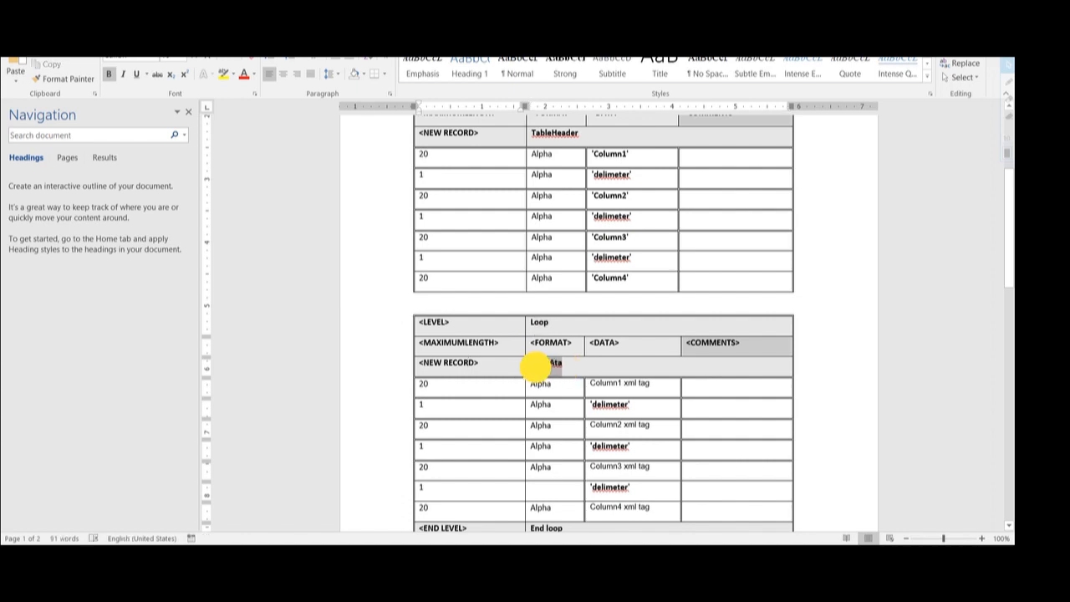
pyautogui.click(436, 388)
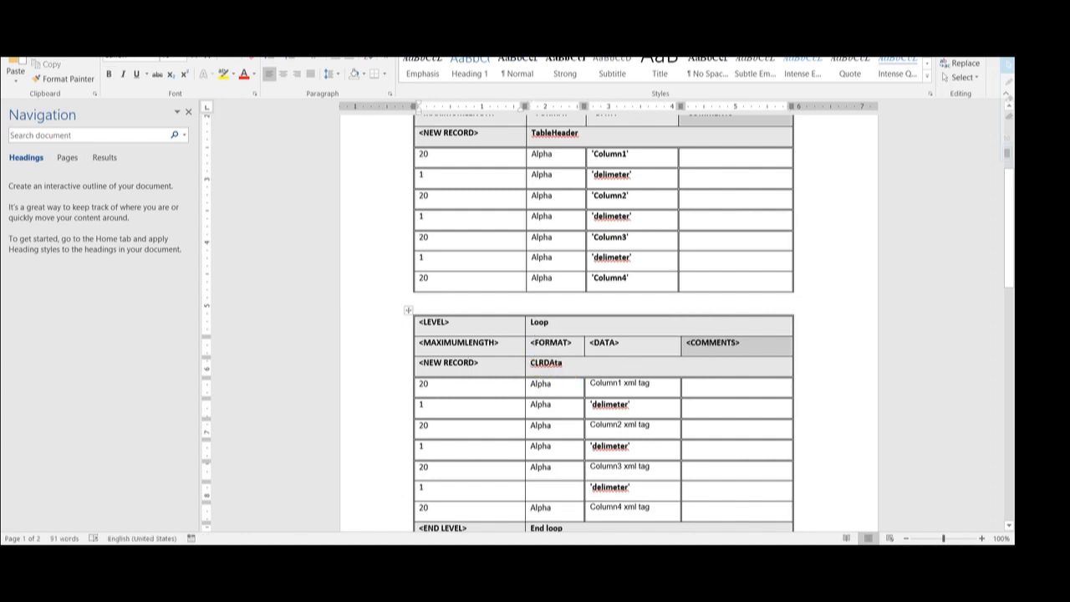
pyautogui.moveTo(590, 383); pyautogui.dragTo(649, 382)
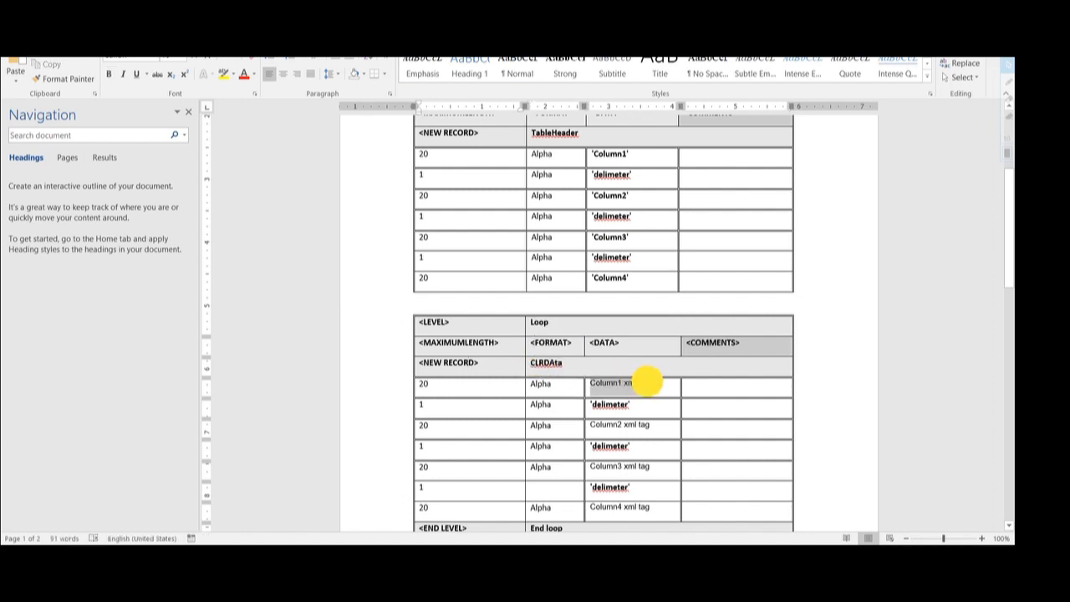
pyautogui.doubleClick(605, 405)
pyautogui.scroll(-1, 606, 405)
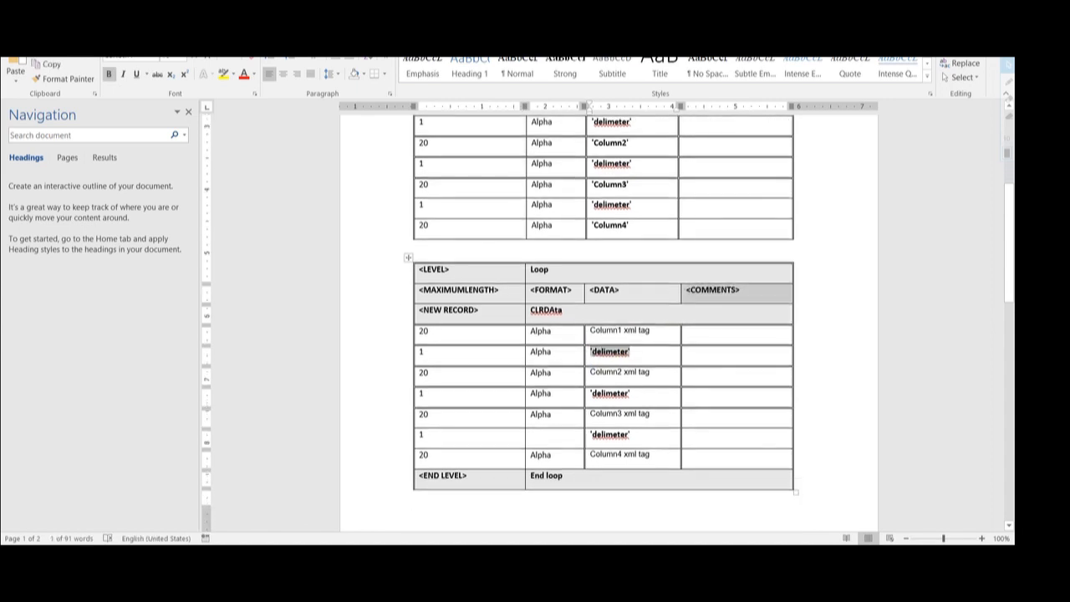
pyautogui.moveTo(590, 372); pyautogui.dragTo(646, 371)
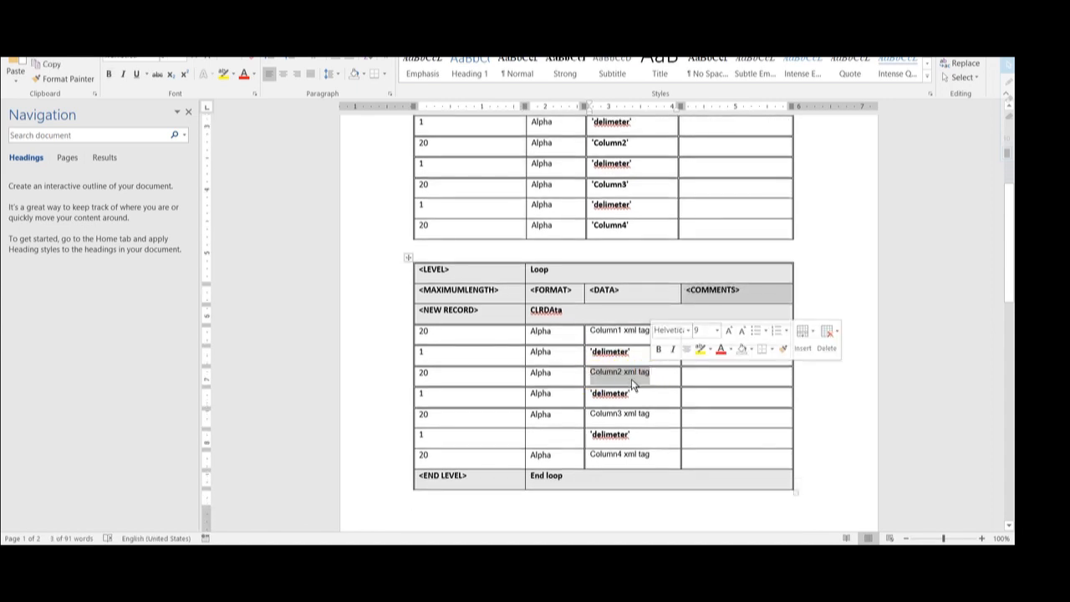
pyautogui.scroll(-1, 585, 334)
# - Check the Loop and End loop names and the DATA group level name on page two
pyautogui.doubleClick(538, 217)
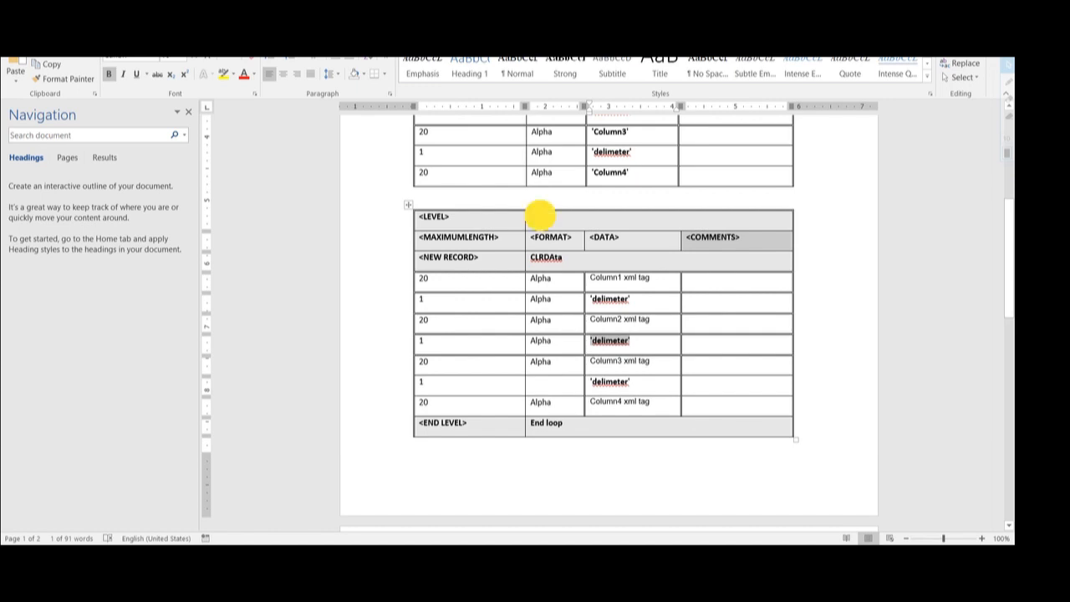
pyautogui.doubleClick(552, 423)
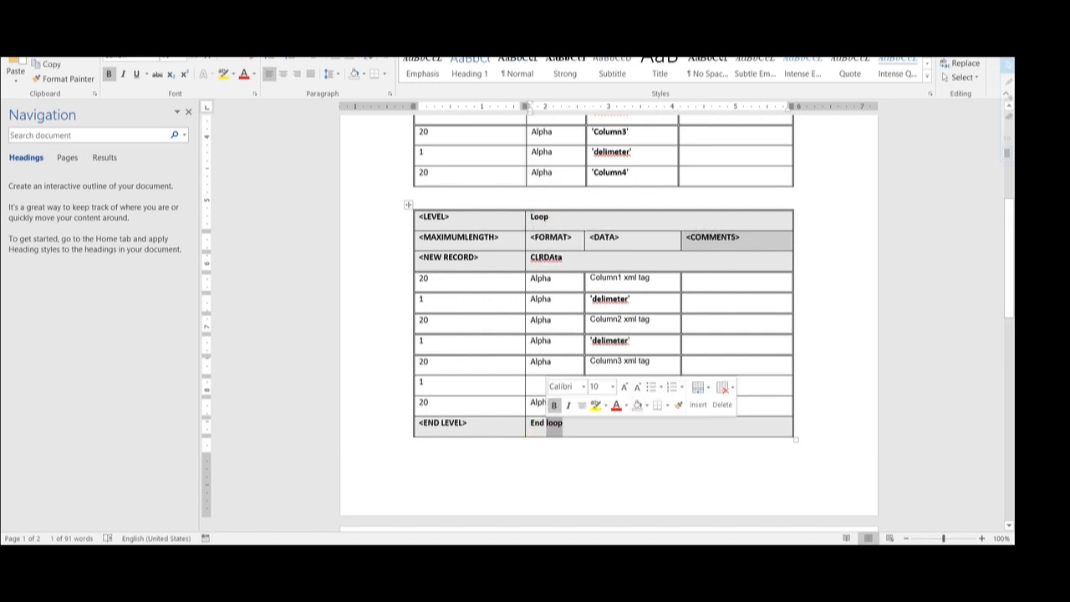
pyautogui.click(563, 423)
pyautogui.moveTo(564, 423); pyautogui.dragTo(534, 423)
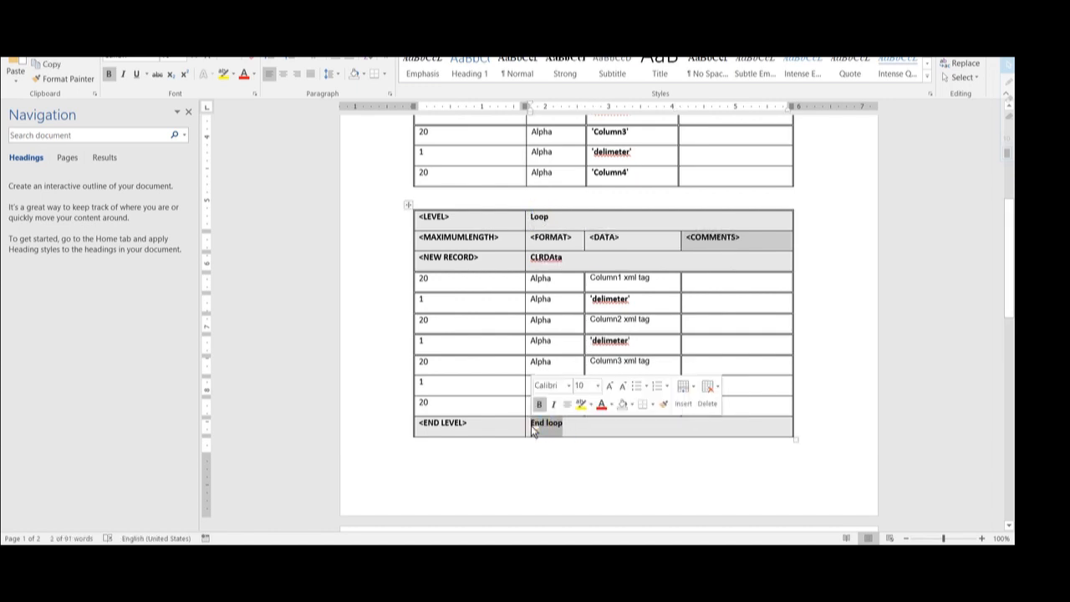
pyautogui.scroll(2, 535, 423)
pyautogui.scroll(2, 585, 334)
pyautogui.moveTo(577, 209); pyautogui.dragTo(533, 213)
pyautogui.scroll(-7, 601, 335)
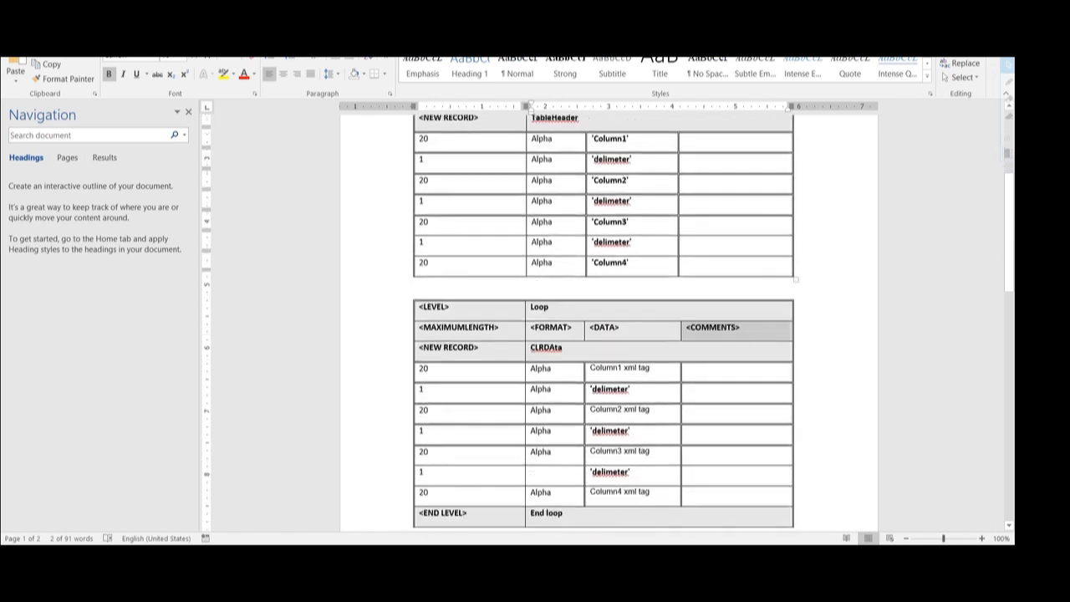
pyautogui.moveTo(570, 428); pyautogui.dragTo(521, 432)
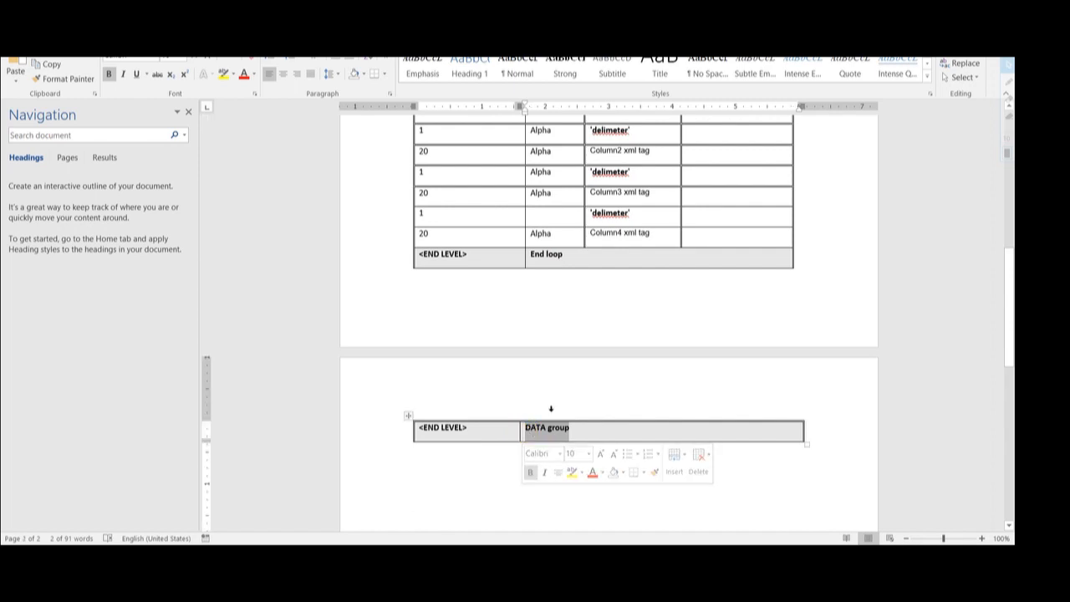
pyautogui.scroll(5, 551, 410)
pyautogui.scroll(4, 549, 410)
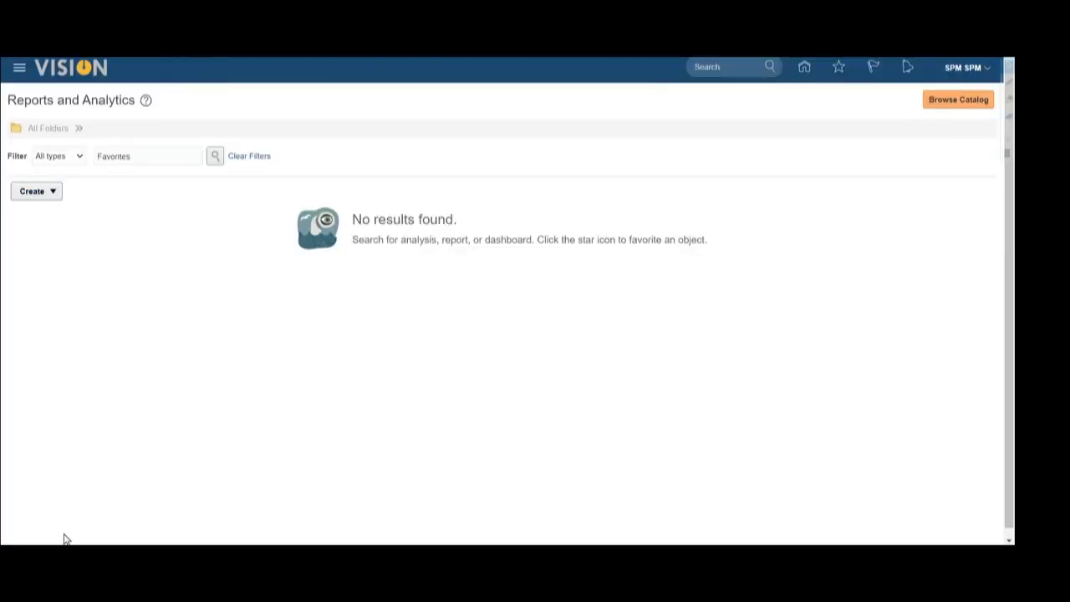
# - From Browse Catalog, choose New > Data Model to open an untitled data model editor
pyautogui.click(936, 99)
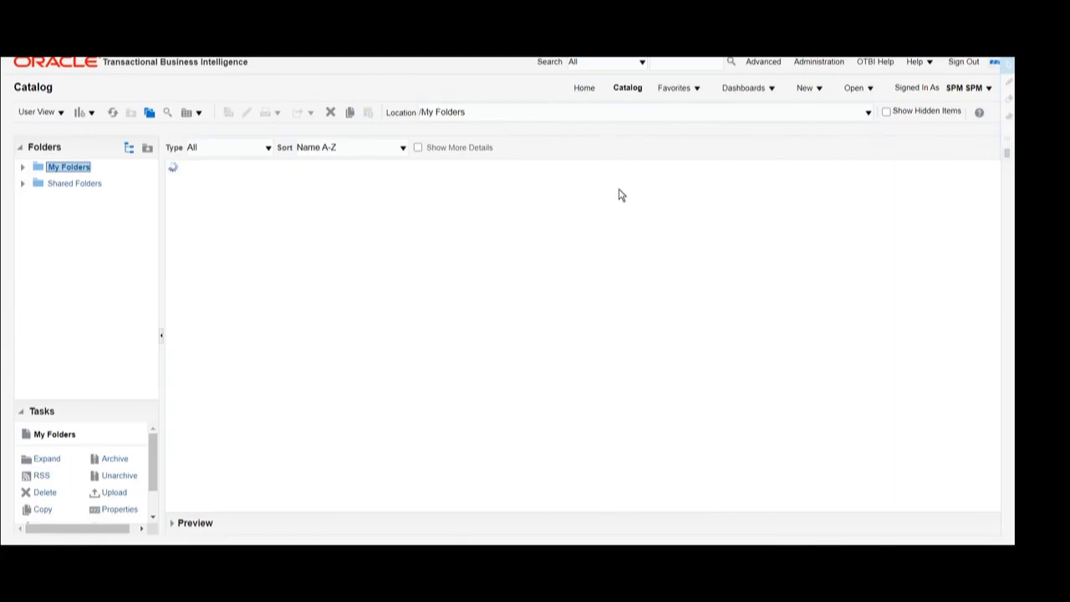
pyautogui.click(822, 88)
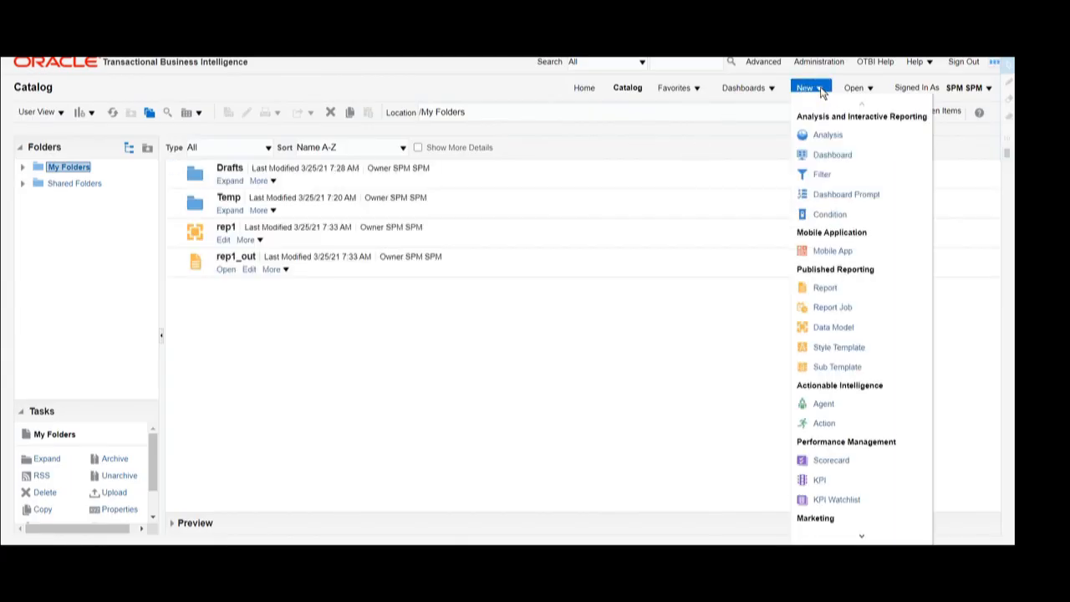
pyautogui.click(832, 328)
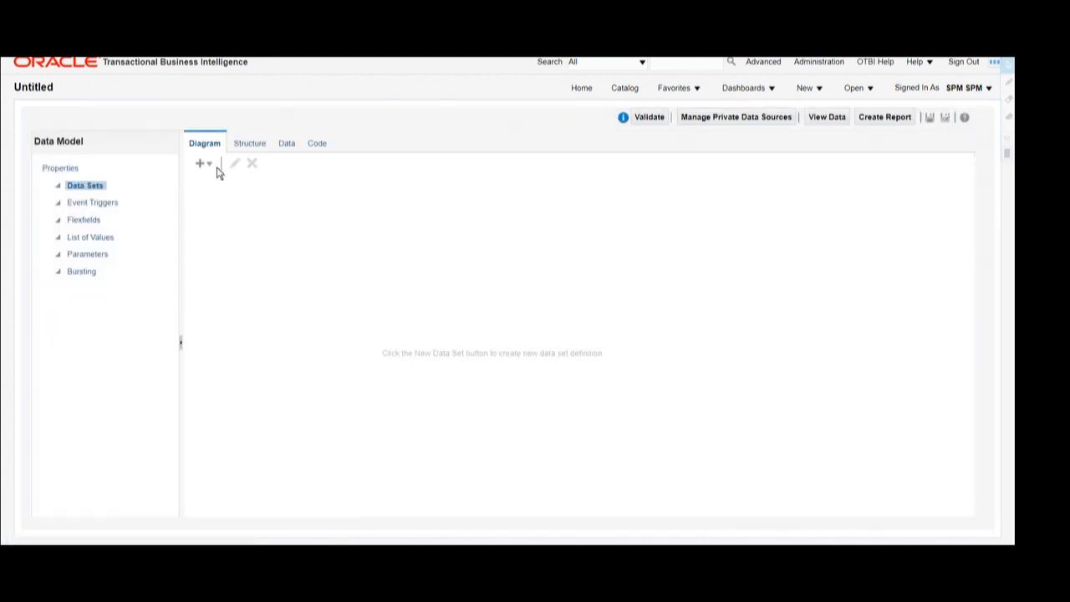
pyautogui.click(200, 162)
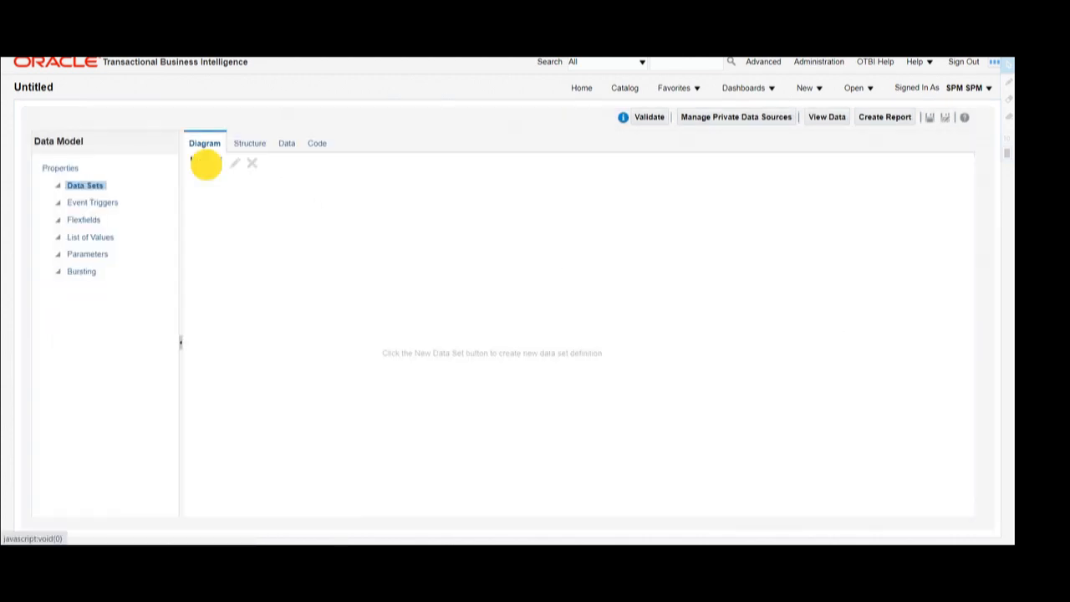
# - Create SQL data set Etext on ApplicationDB_HCM: select person_id, title, first_name, last_name from per_person_names_f
pyautogui.click(222, 179)
pyautogui.click(447, 212)
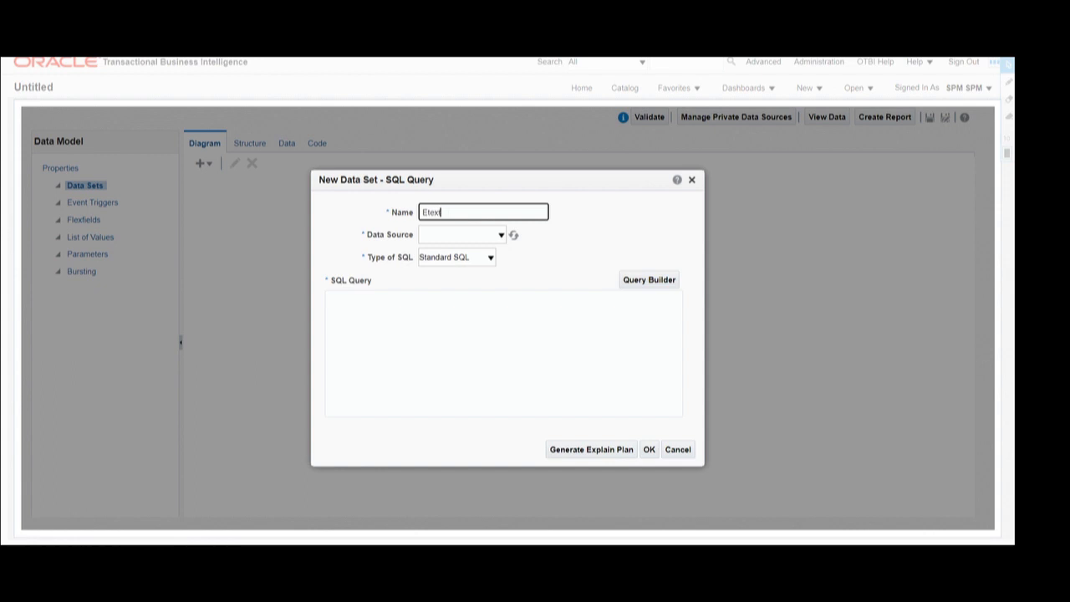
pyautogui.click(463, 234)
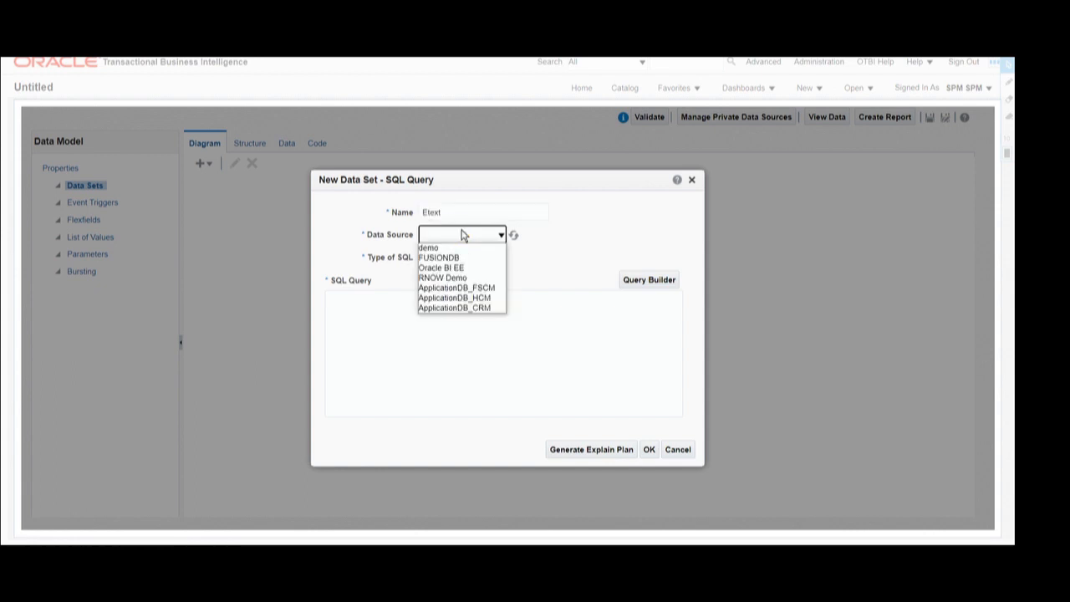
pyautogui.click(461, 297)
pyautogui.click(429, 322)
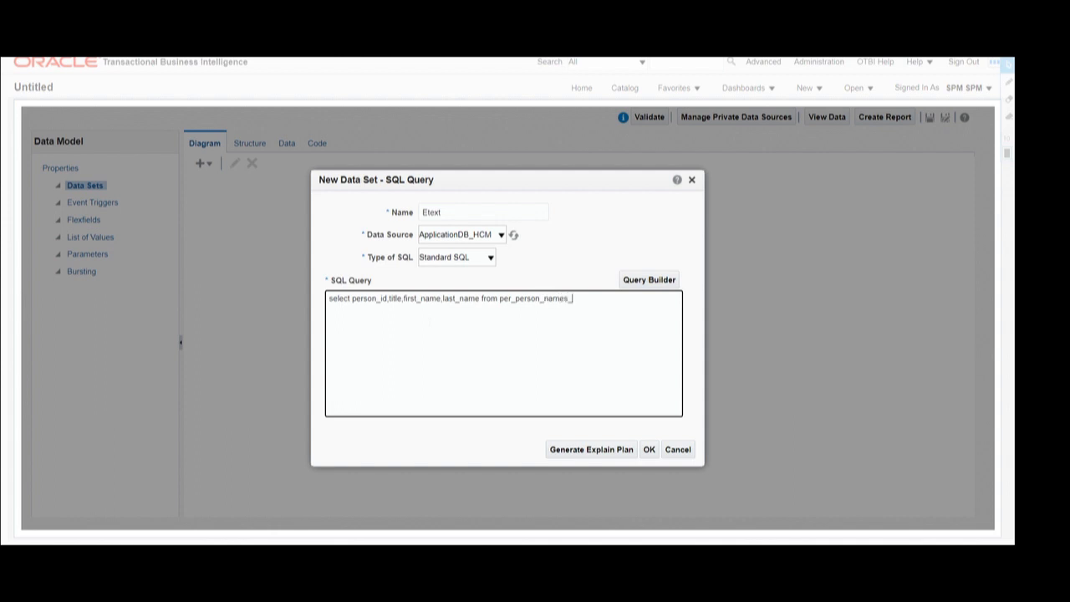
pyautogui.doubleClick(557, 298)
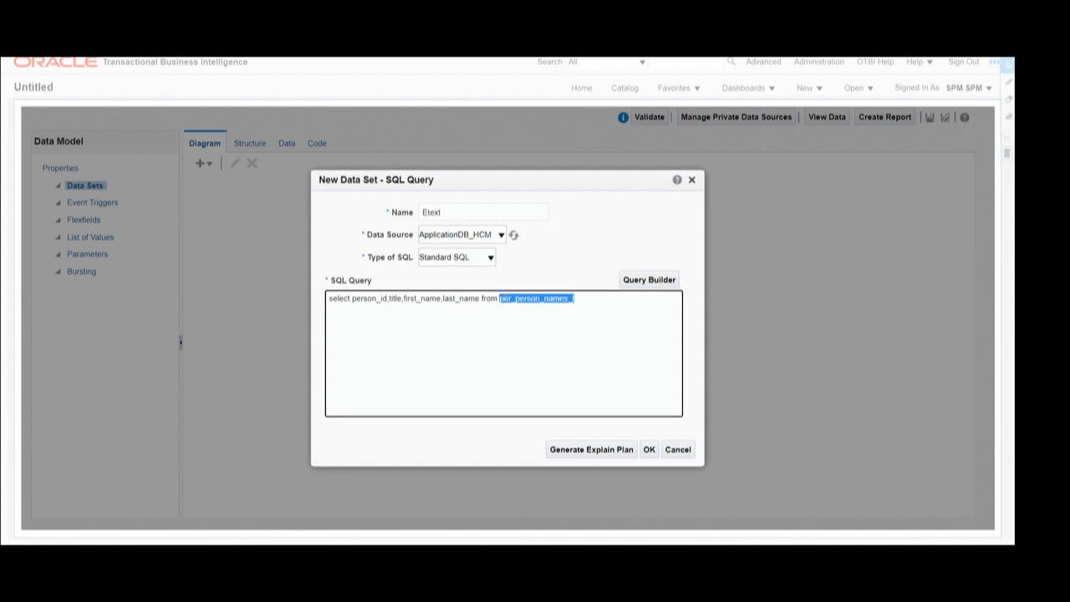
pyautogui.moveTo(351, 298); pyautogui.dragTo(479, 298)
pyautogui.click(575, 299)
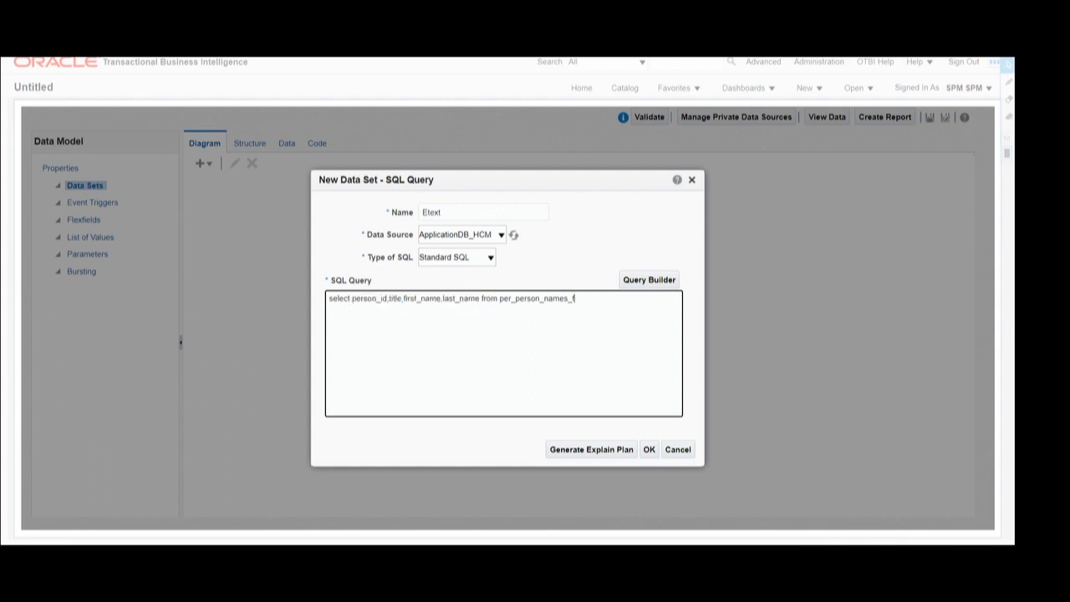
pyautogui.click(648, 451)
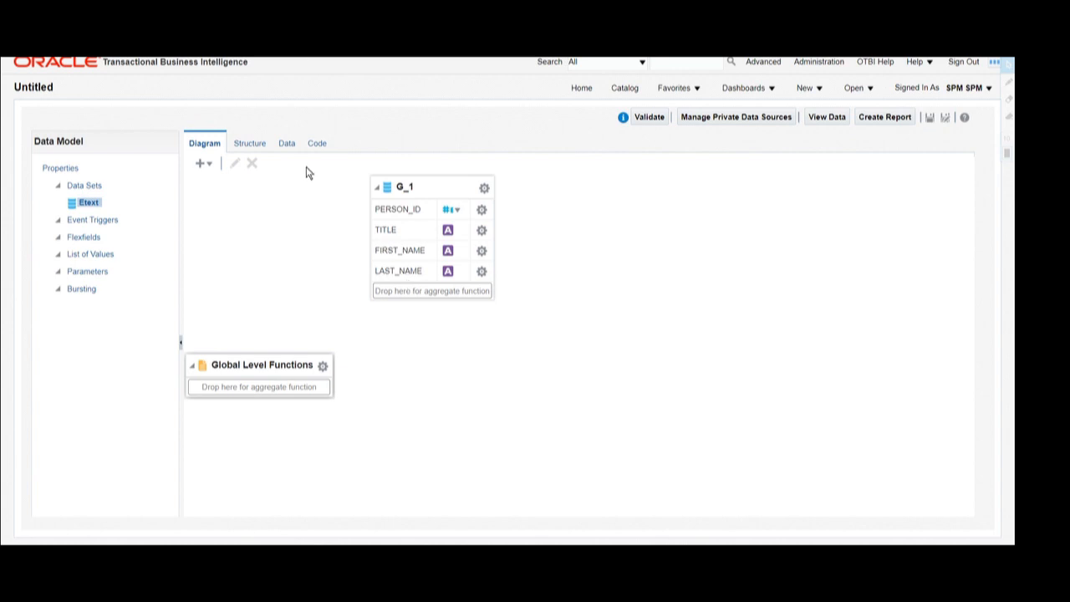
# - View sample Etext data on the Data tab as a table, then as the DATA_DS tree
pyautogui.click(284, 144)
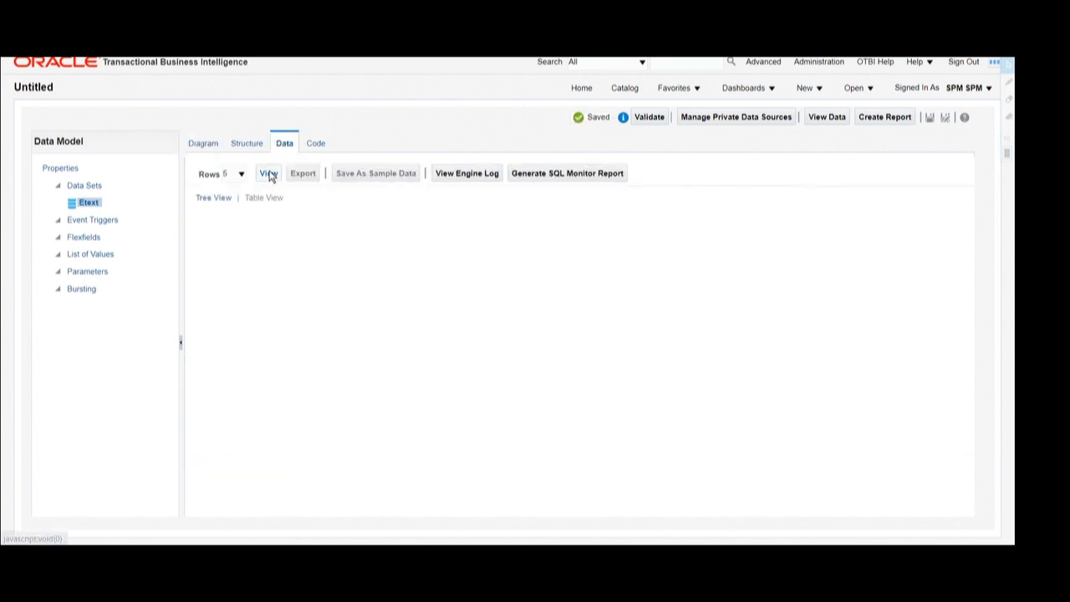
pyautogui.click(268, 173)
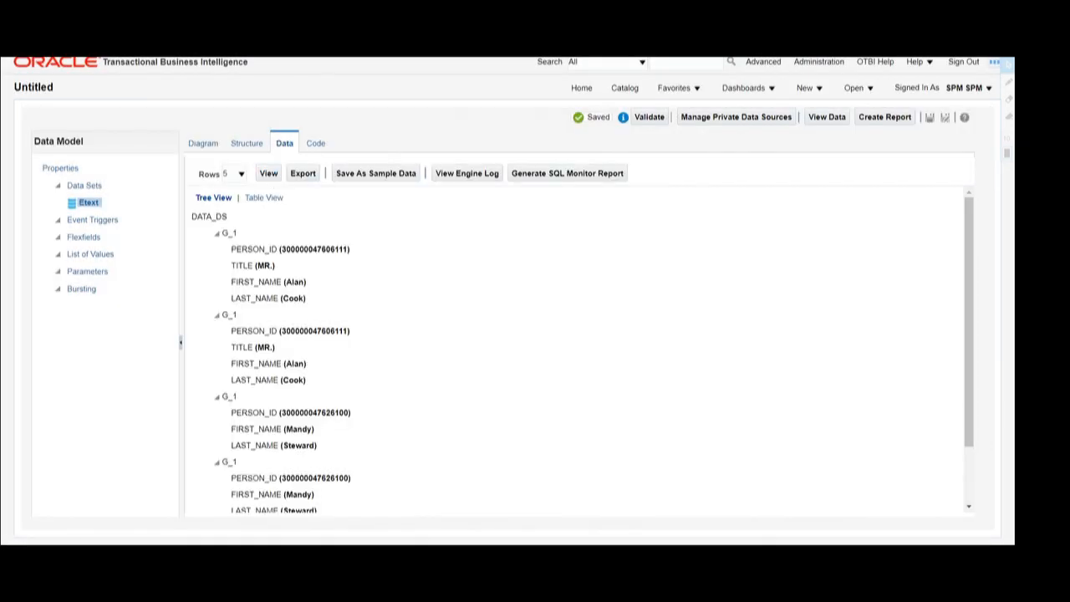
pyautogui.click(264, 197)
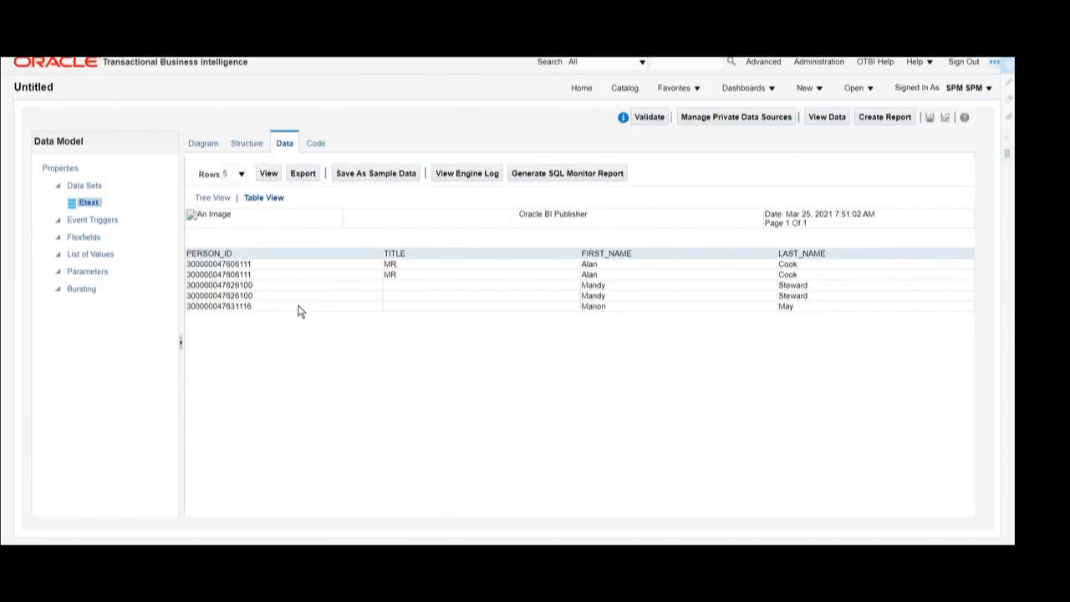
pyautogui.click(212, 197)
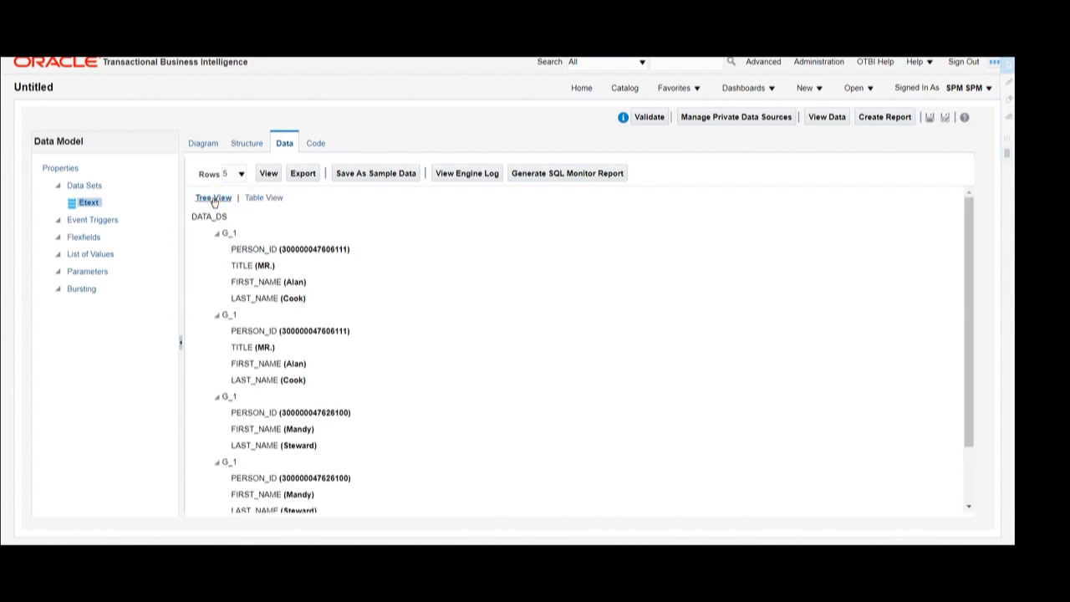
pyautogui.moveTo(202, 215); pyautogui.dragTo(275, 322)
pyautogui.click(275, 315)
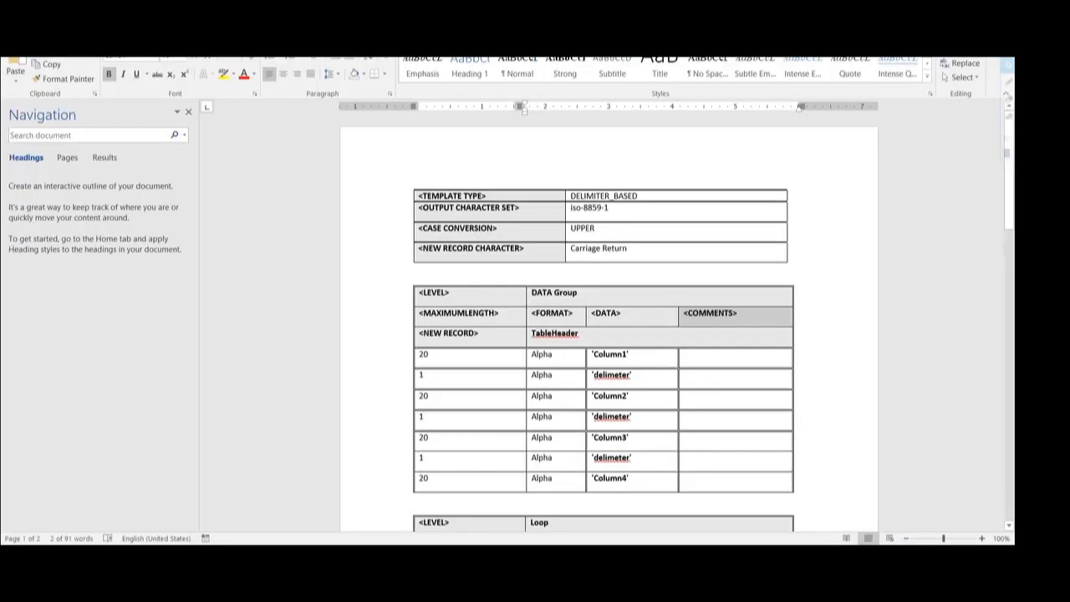
# - Change the first level cell from 'DATA Group' to 'DATA_DS' by replacing Group with _DS
pyautogui.click(568, 196)
pyautogui.moveTo(569, 195); pyautogui.dragTo(639, 194)
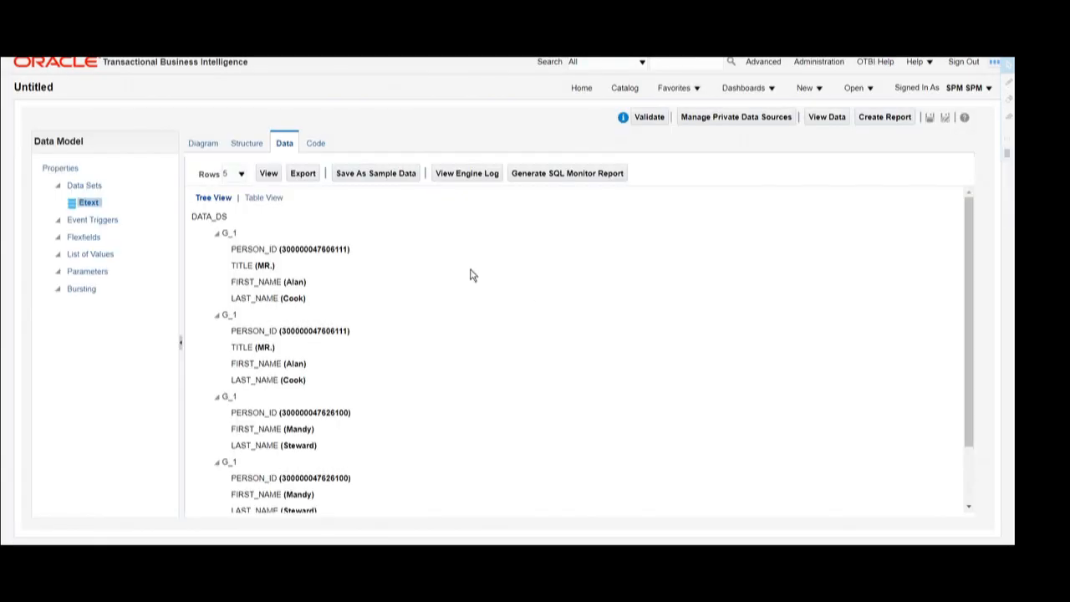
pyautogui.moveTo(227, 218); pyautogui.dragTo(191, 219)
pyautogui.hotkey('ctrl', 'c')
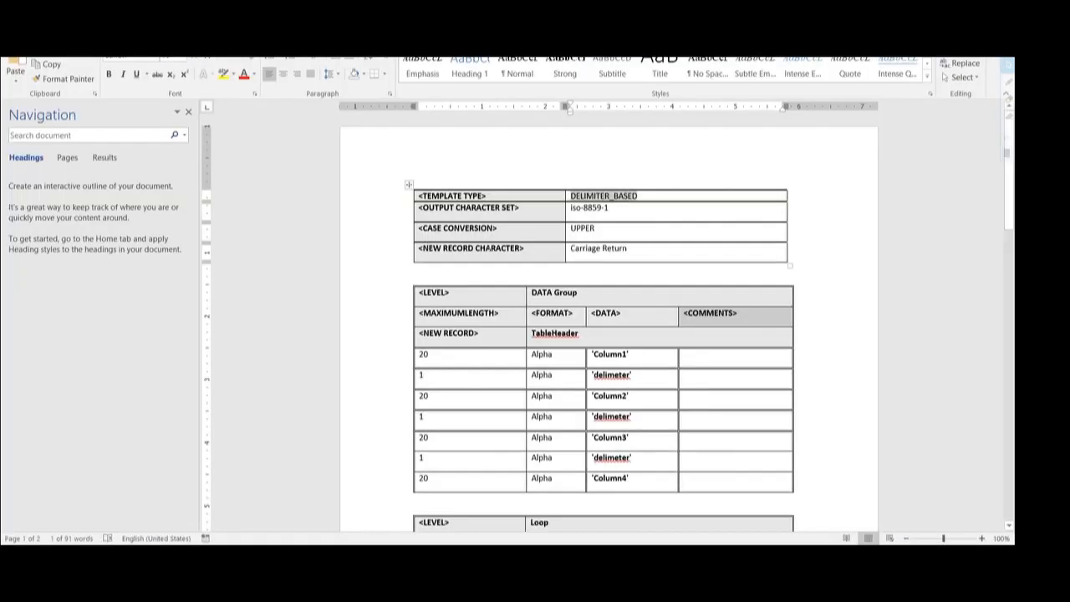
pyautogui.moveTo(578, 292); pyautogui.dragTo(530, 292)
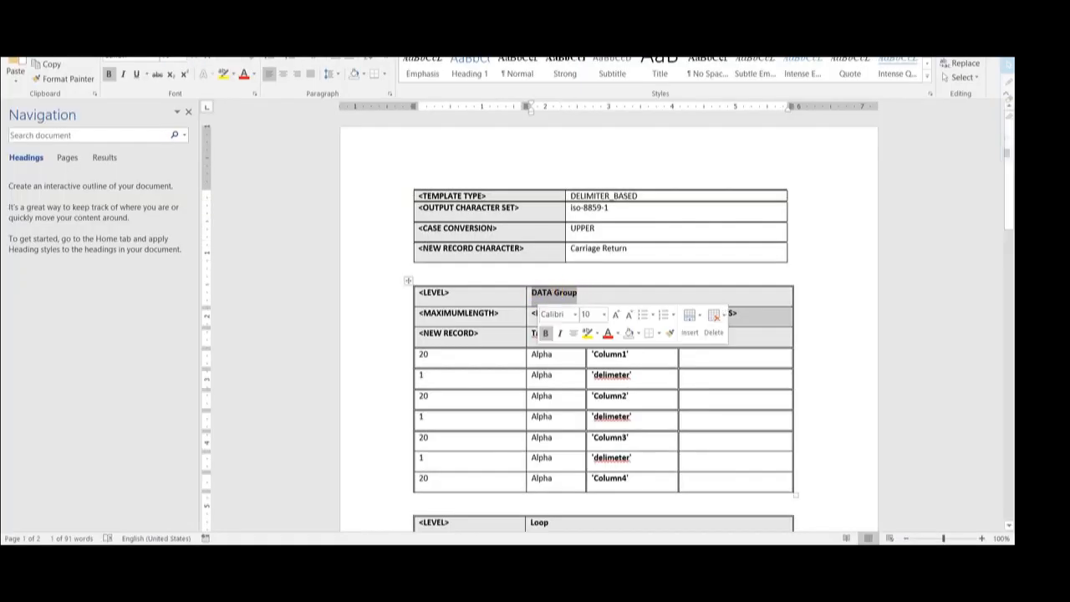
pyautogui.hotkey('ctrl', 'v')
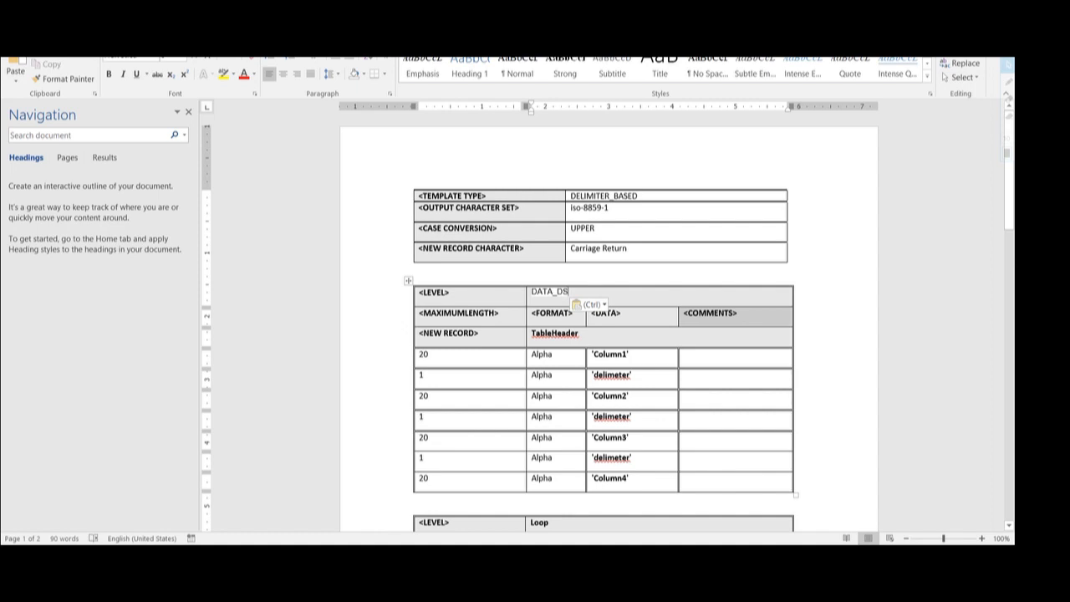
pyautogui.hotkey('ctrl', 'z')
pyautogui.click(577, 293)
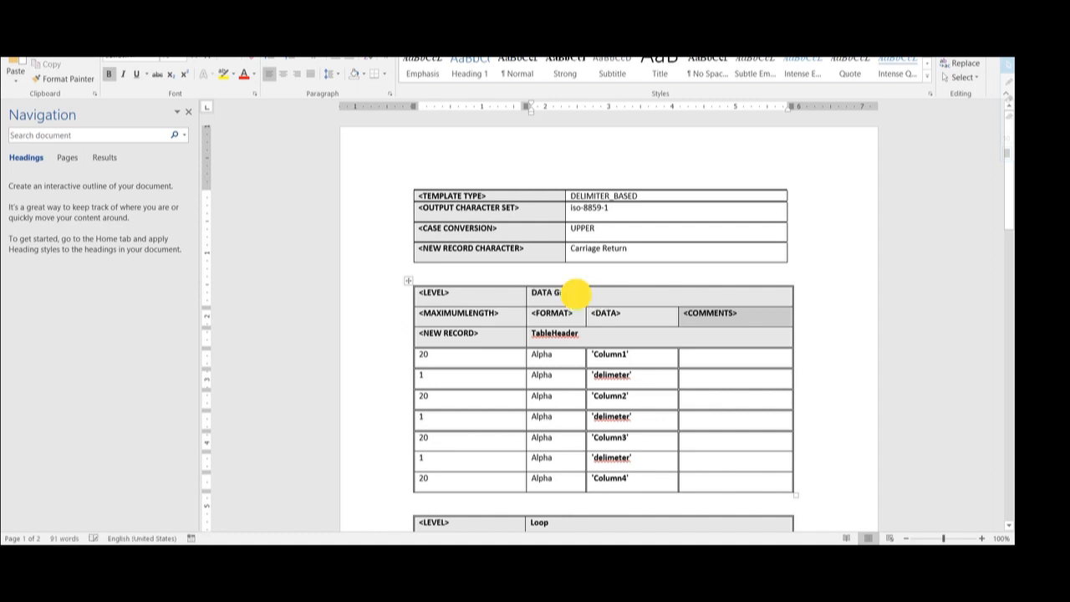
pyautogui.moveTo(577, 292); pyautogui.dragTo(550, 291)
pyautogui.write('_')
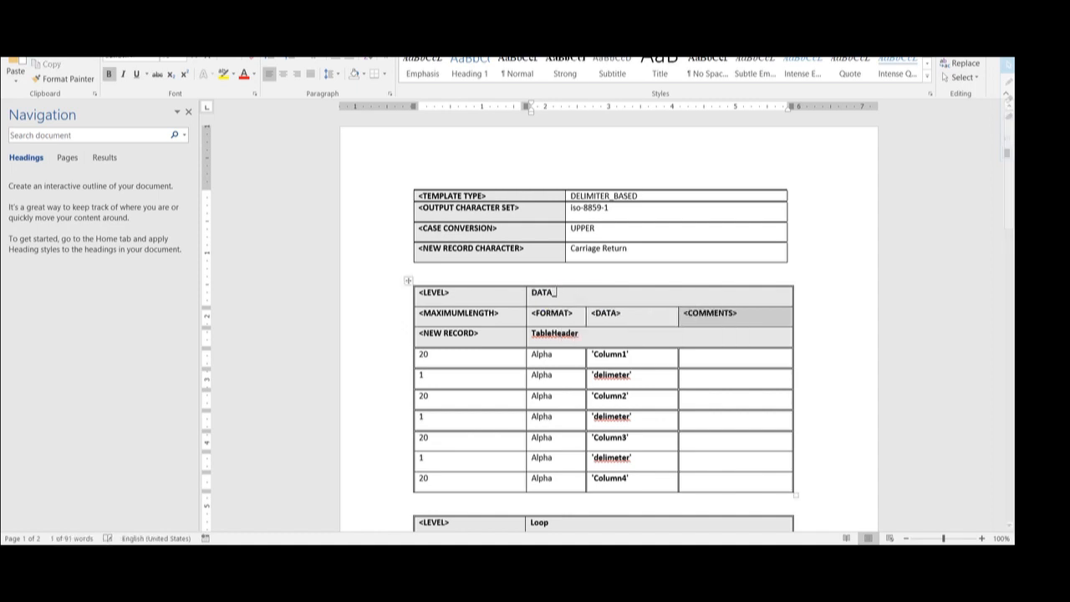
pyautogui.write('DS')
pyautogui.hotkey('alt', 'Tab')
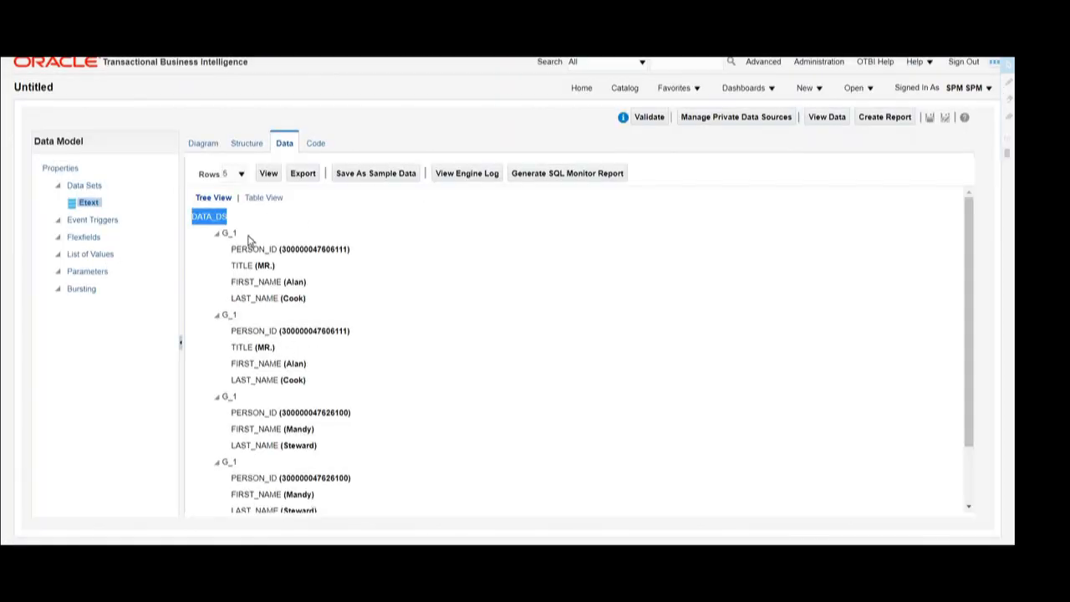
pyautogui.hotkey('alt', 'Tab')
pyautogui.scroll(-1, 610, 315)
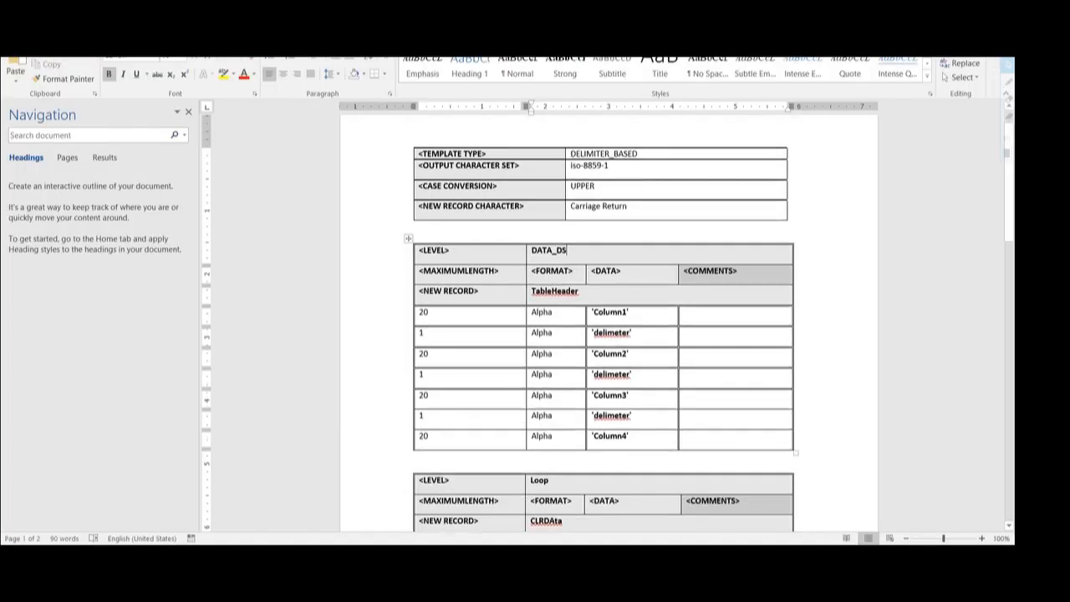
# - Replace Column1 and Column2 with 'Person Id' and 'Title', and their delimeters with '|'
pyautogui.click(610, 315)
pyautogui.doubleClick(611, 312)
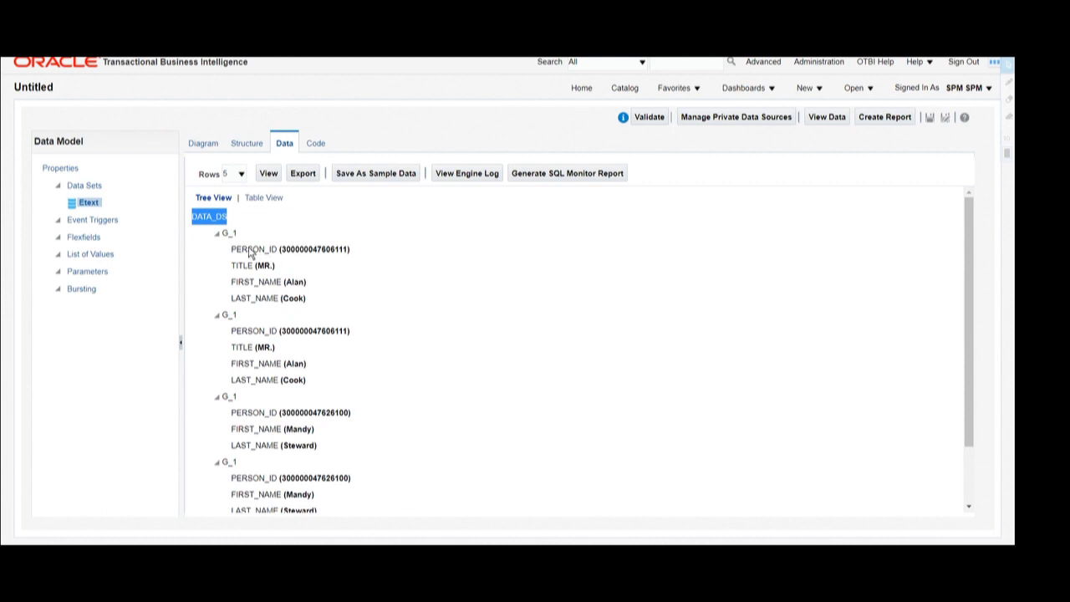
pyautogui.doubleClick(249, 251)
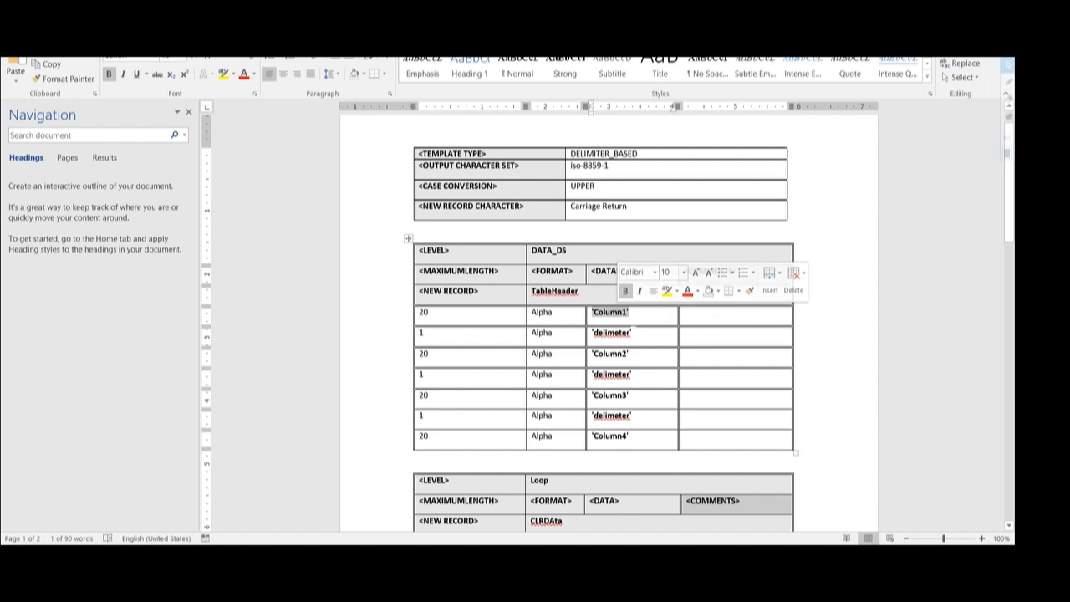
pyautogui.click(626, 313)
pyautogui.press('BackSpace')
pyautogui.press('BackSpace')
pyautogui.press('BackSpace')
pyautogui.press('BackSpace')
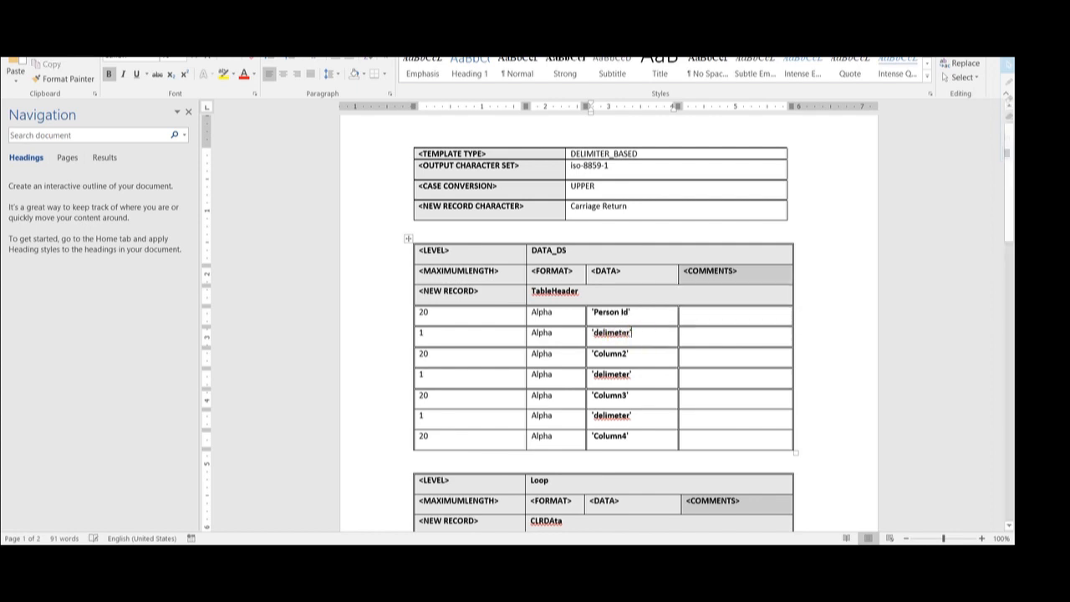
pyautogui.moveTo(633, 333); pyautogui.dragTo(593, 335)
pyautogui.write('|')
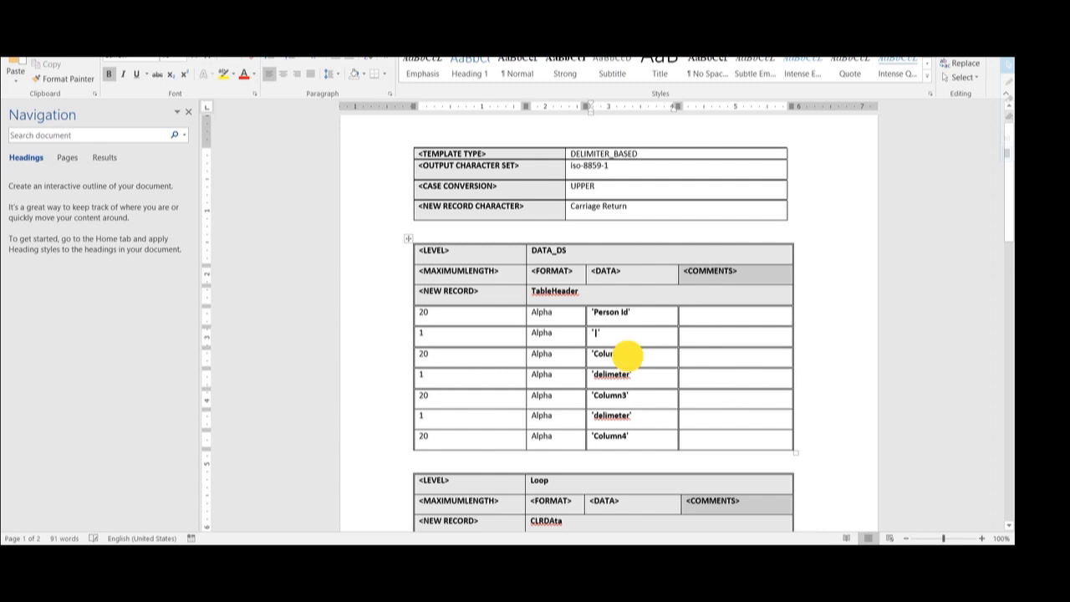
pyautogui.press('BackSpace')
pyautogui.press('BackSpace')
pyautogui.press('BackSpace')
pyautogui.press('BackSpace')
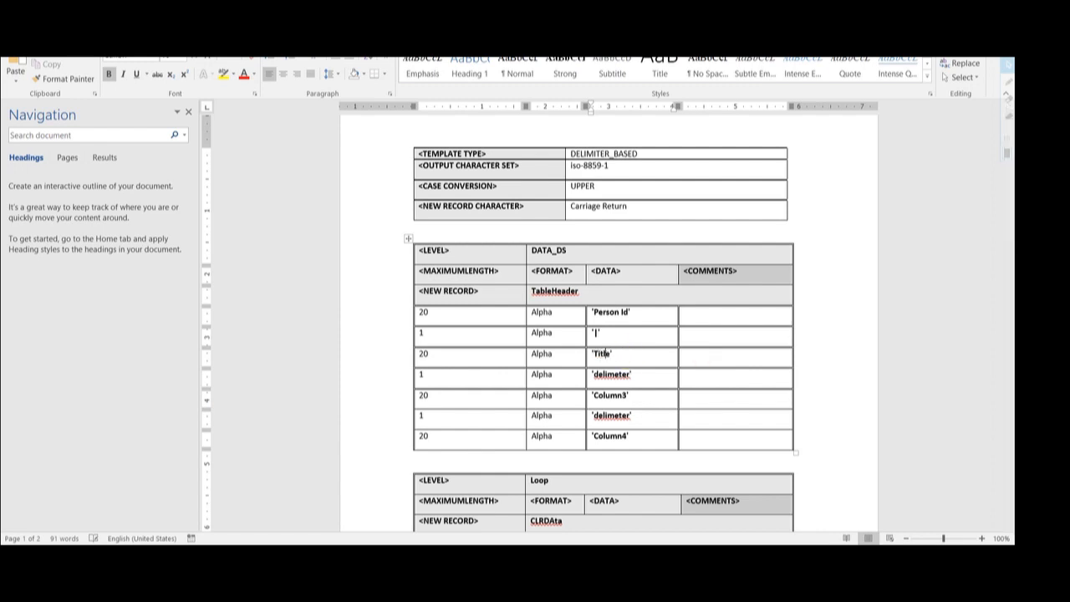
pyautogui.click(631, 374)
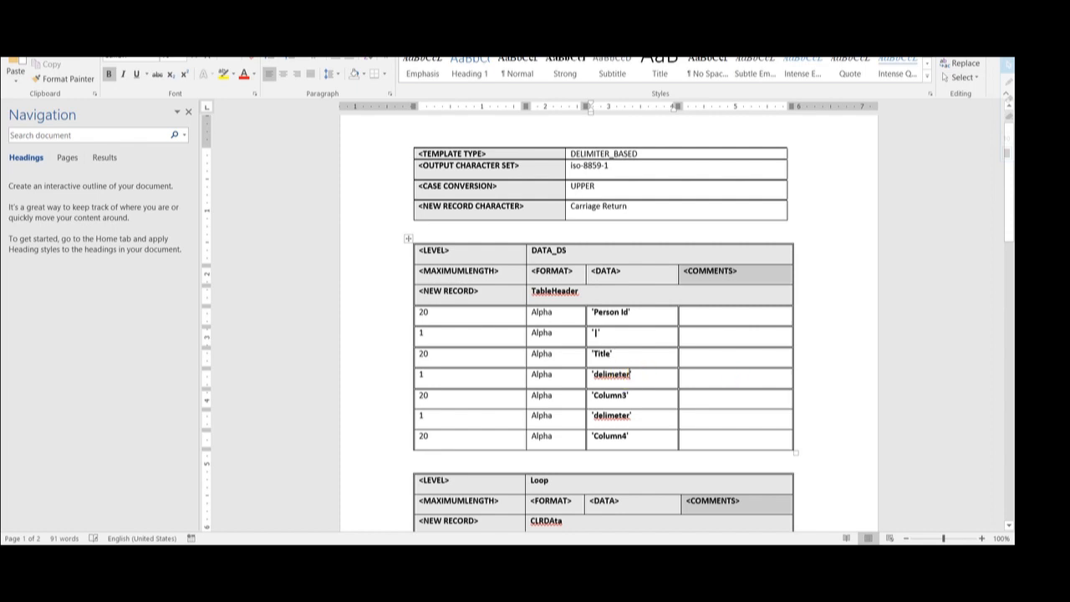
pyautogui.press('BackSpace')
pyautogui.press('BackSpace')
pyautogui.press('BackSpace')
pyautogui.press('BackSpace')
pyautogui.press('BackSpace')
pyautogui.press('BackSpace')
pyautogui.press('BackSpace')
pyautogui.press('BackSpace')
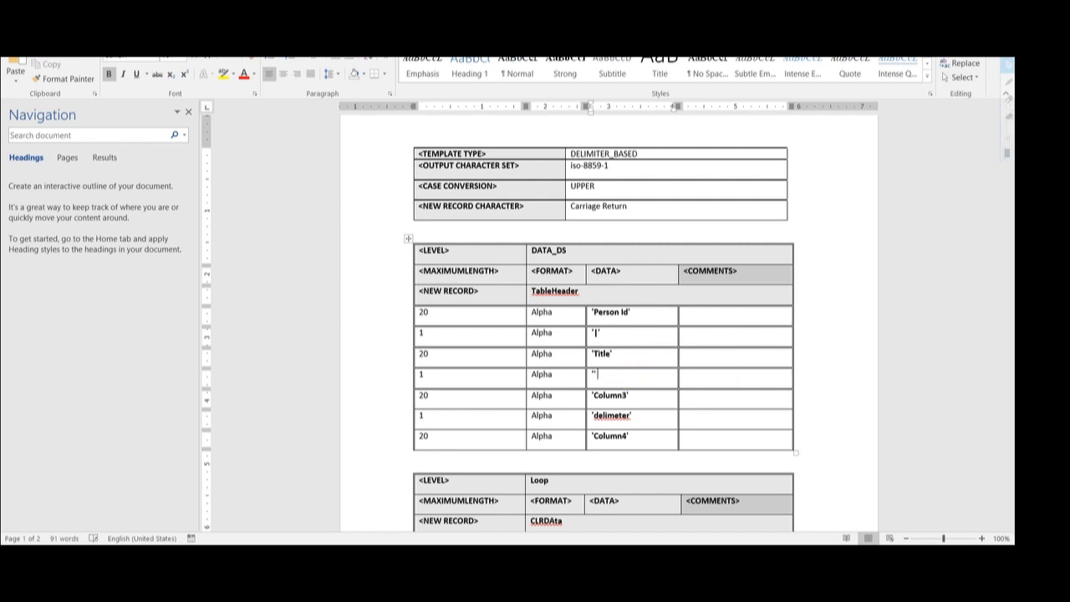
# - Replace Column3 and Column4 with 'First Name' and 'Last Name', using a '|' delimiter between them
pyautogui.scroll(-1, 601, 335)
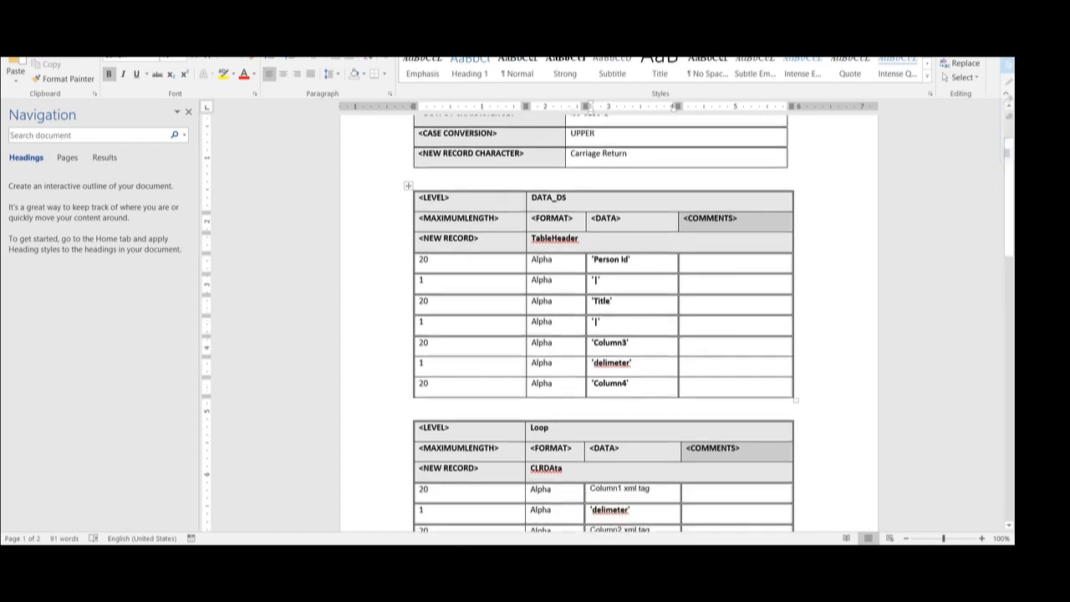
pyautogui.hotkey('alt', 'Tab')
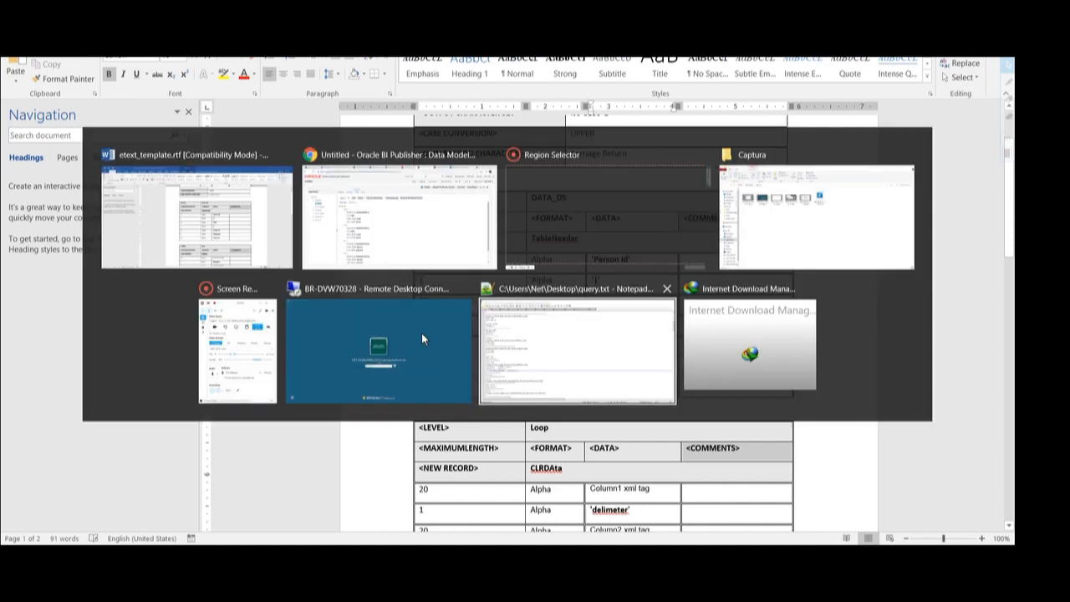
pyautogui.hotkey('alt', 'Tab')
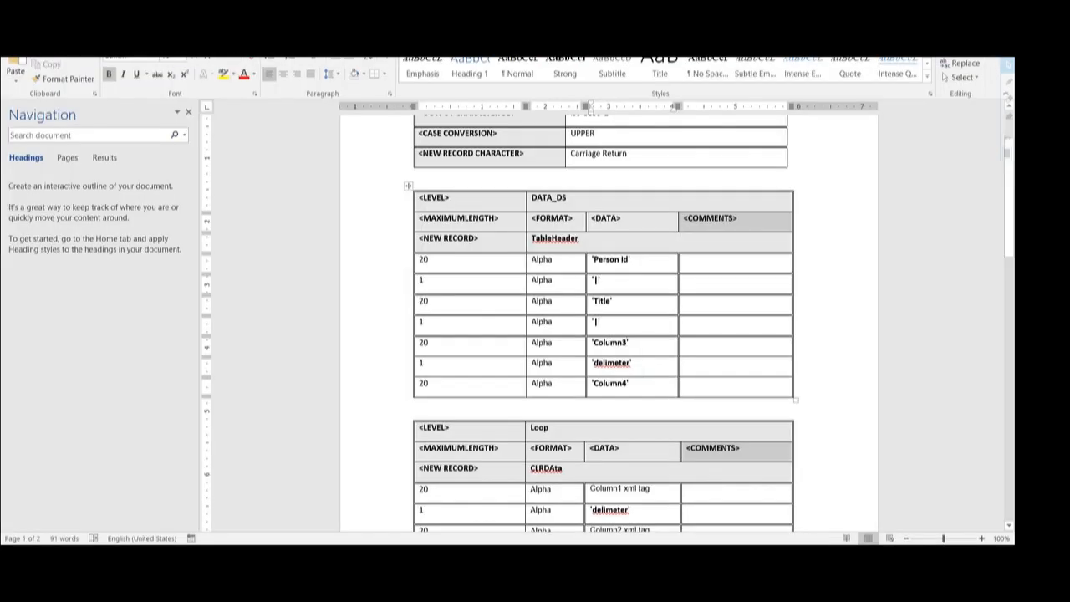
pyautogui.press('BackSpace')
pyautogui.press('BackSpace')
pyautogui.press('BackSpace')
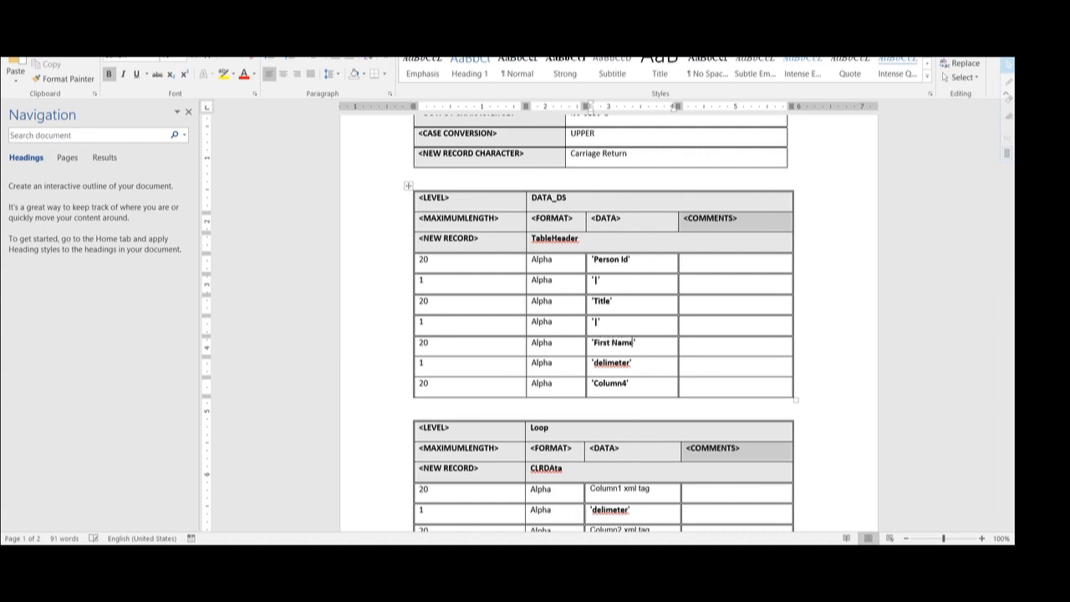
pyautogui.click(632, 363)
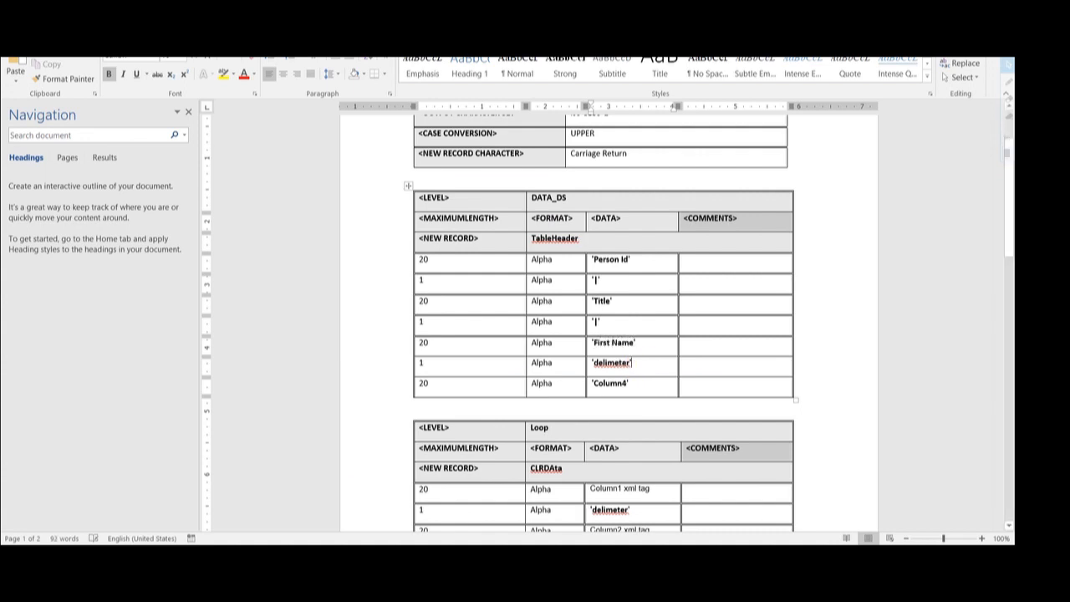
pyautogui.press('BackSpace')
pyautogui.press('BackSpace')
pyautogui.press('BackSpace')
pyautogui.press('BackSpace')
pyautogui.press('BackSpace')
pyautogui.press('BackSpace')
pyautogui.press('BackSpace')
pyautogui.press('BackSpace')
pyautogui.press('BackSpace')
pyautogui.press('BackSpace')
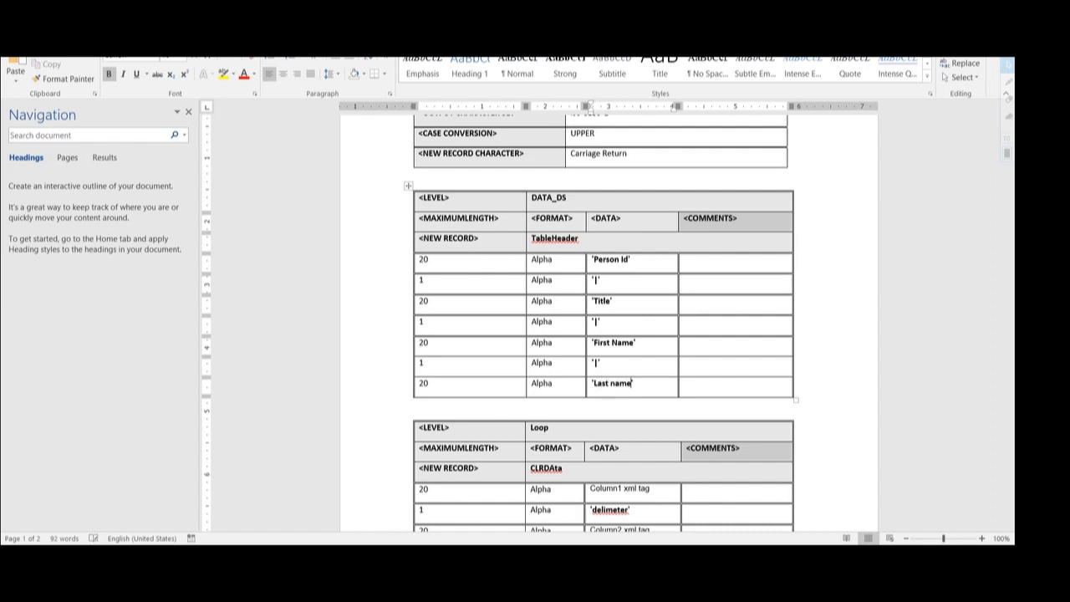
pyautogui.press('BackSpace')
pyautogui.write('N')
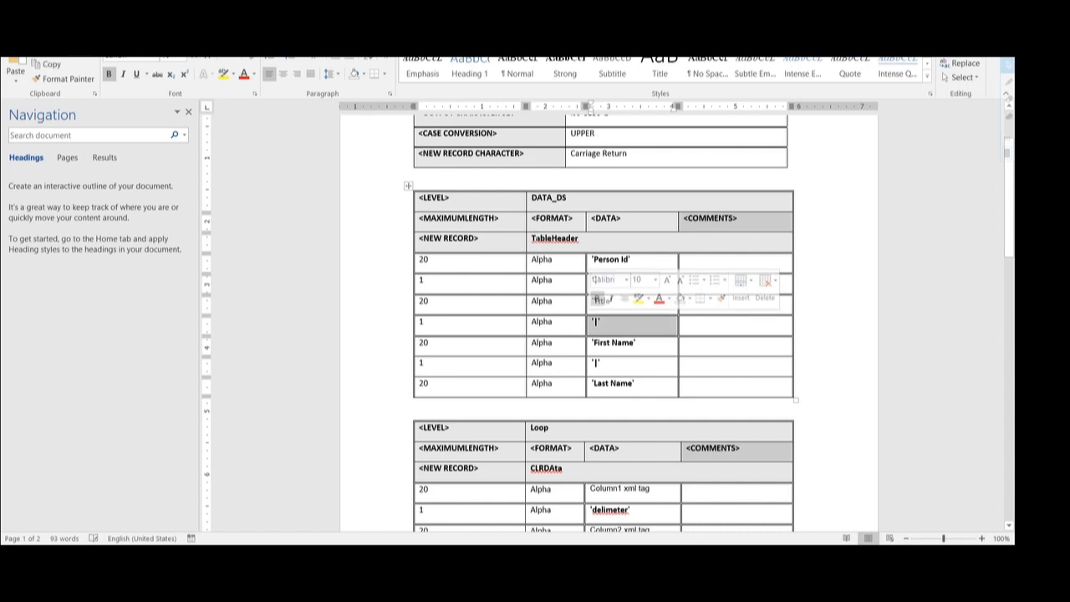
pyautogui.click(408, 186)
# - Delete the TEMPLATE TYPE settings table at the top of the template
pyautogui.scroll(1, 537, 254)
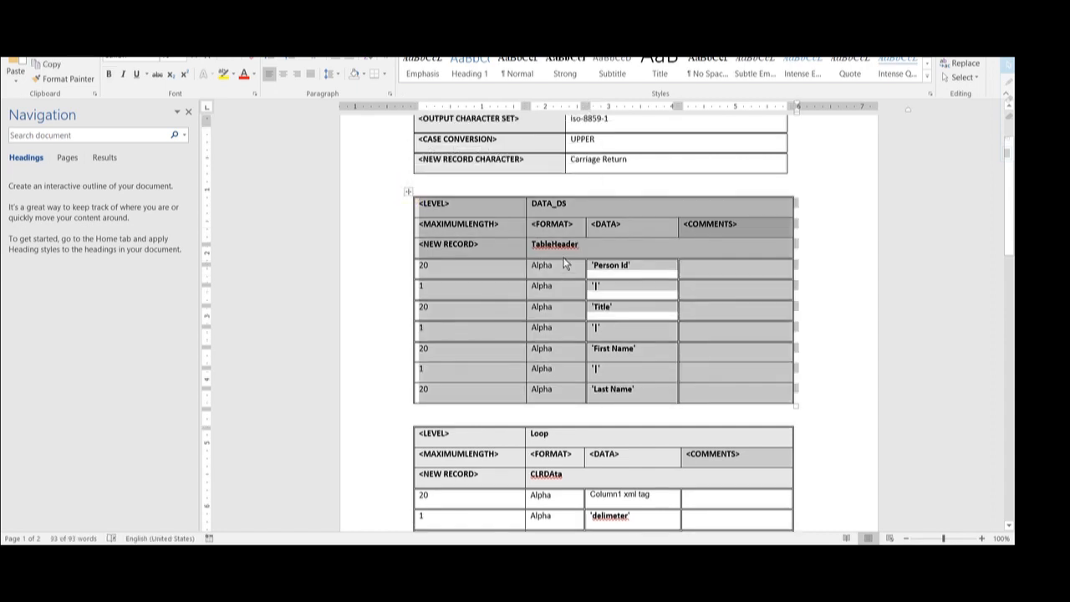
pyautogui.click(490, 184)
pyautogui.click(405, 143)
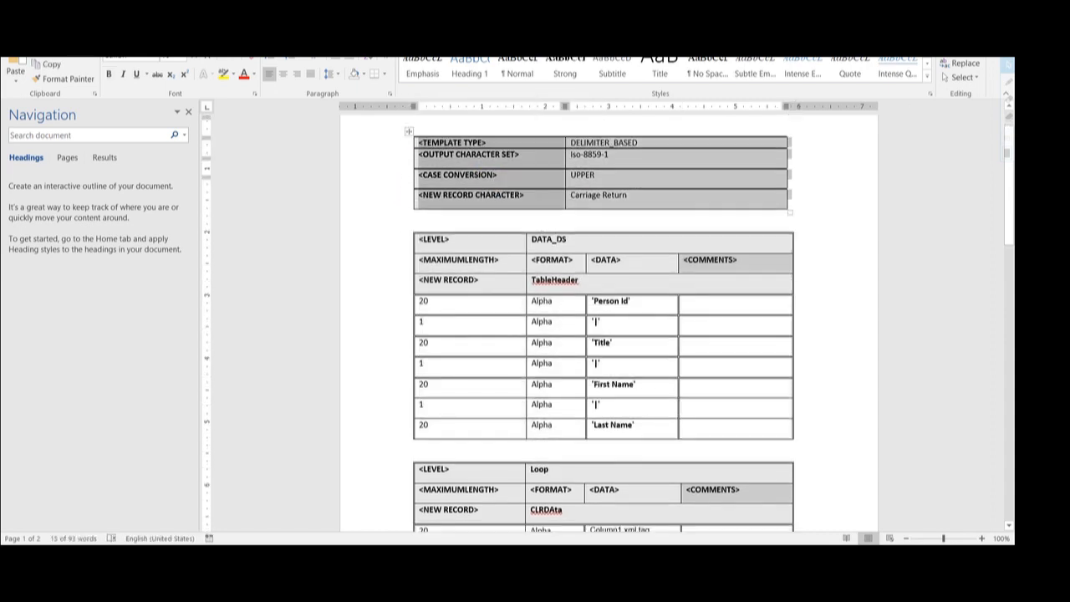
pyautogui.press('BackSpace')
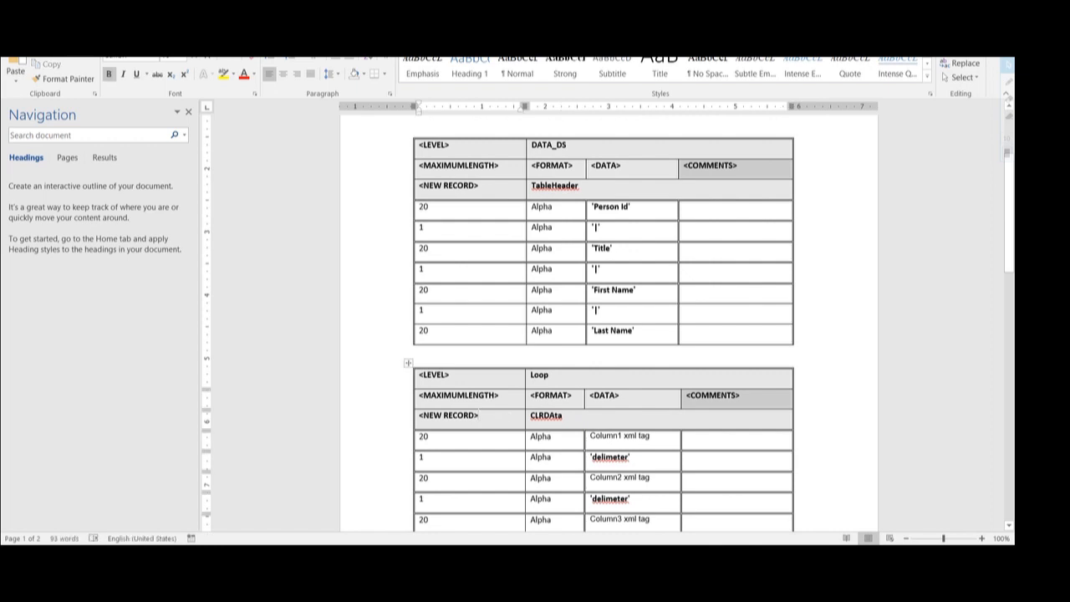
# - Rename the Loop table's level from Loop to G_1
pyautogui.scroll(-1, 410, 326)
pyautogui.click(408, 320)
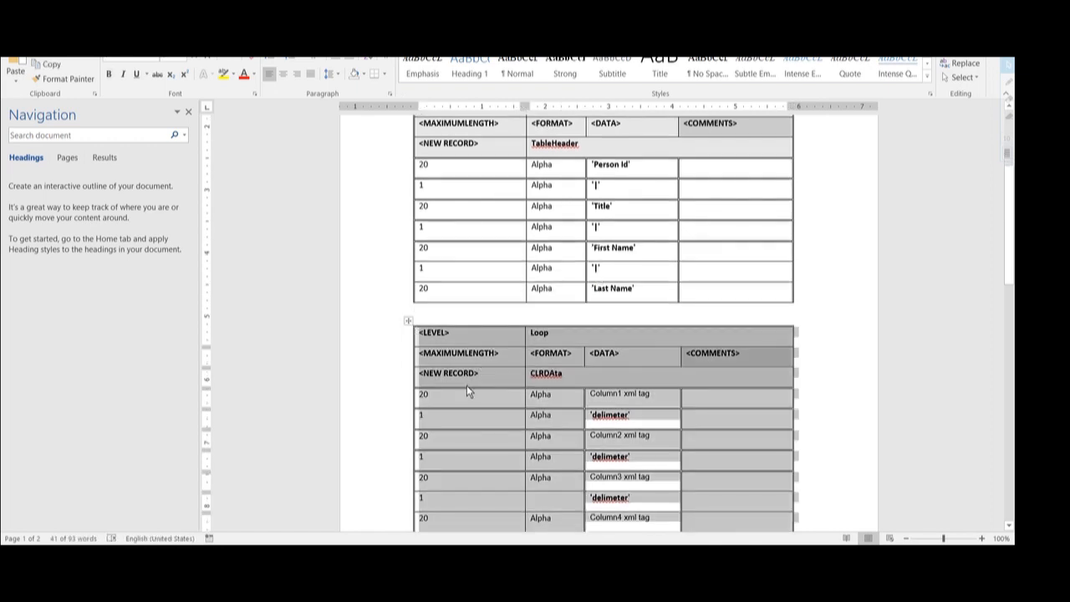
pyautogui.click(466, 390)
pyautogui.doubleClick(539, 332)
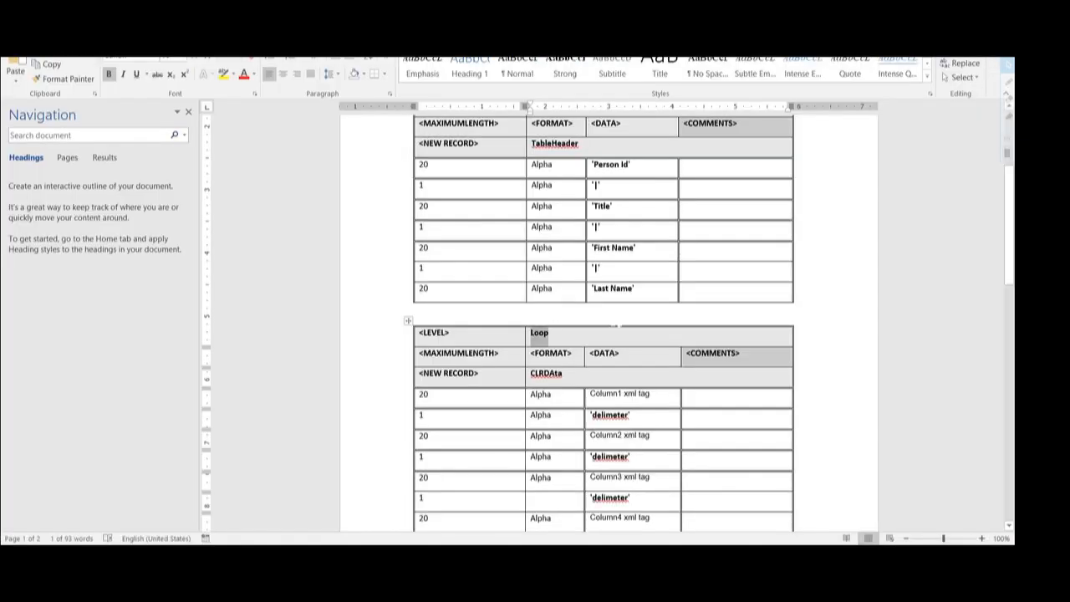
pyautogui.write('G_1')
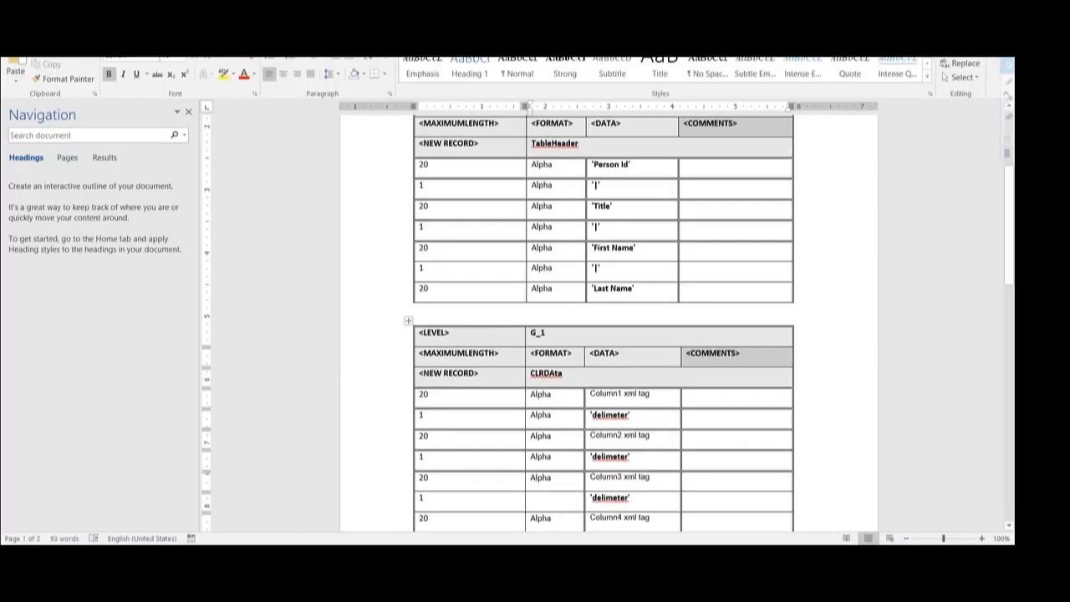
pyautogui.scroll(-1, 602, 334)
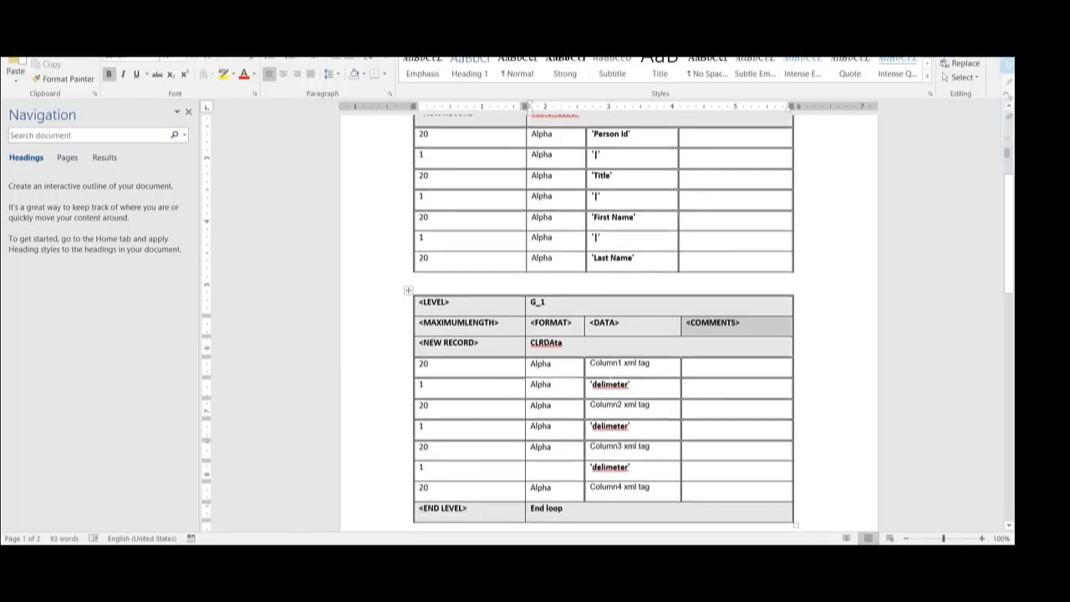
# - Replace the Column1 placeholder with PERSON_ID and its delimeter with |
pyautogui.click(596, 366)
pyautogui.click(651, 364)
pyautogui.moveTo(651, 362); pyautogui.dragTo(588, 363)
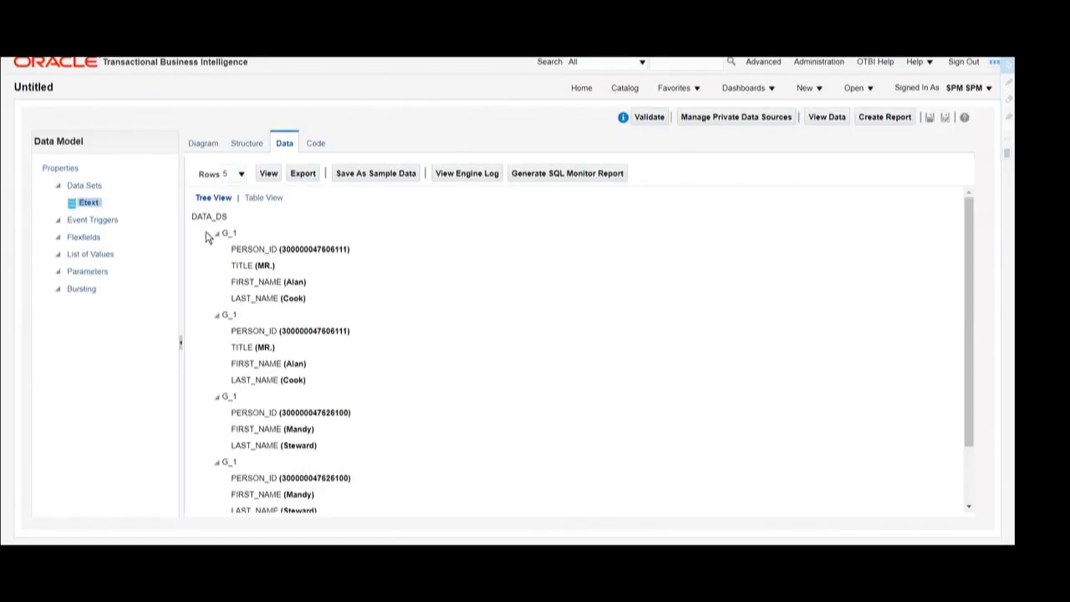
pyautogui.doubleClick(253, 249)
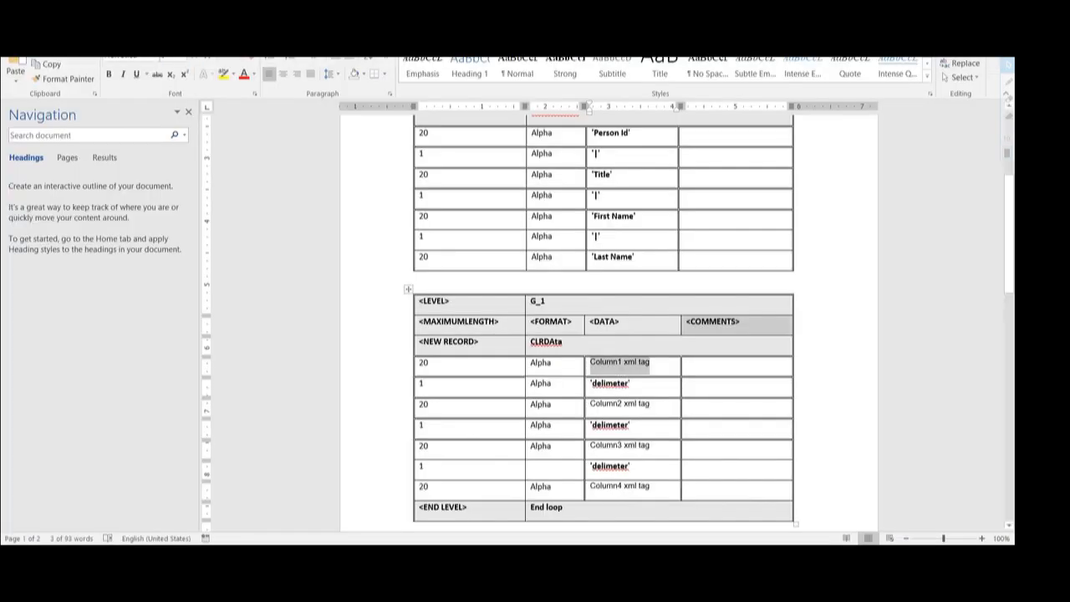
pyautogui.write('PERSON_ID')
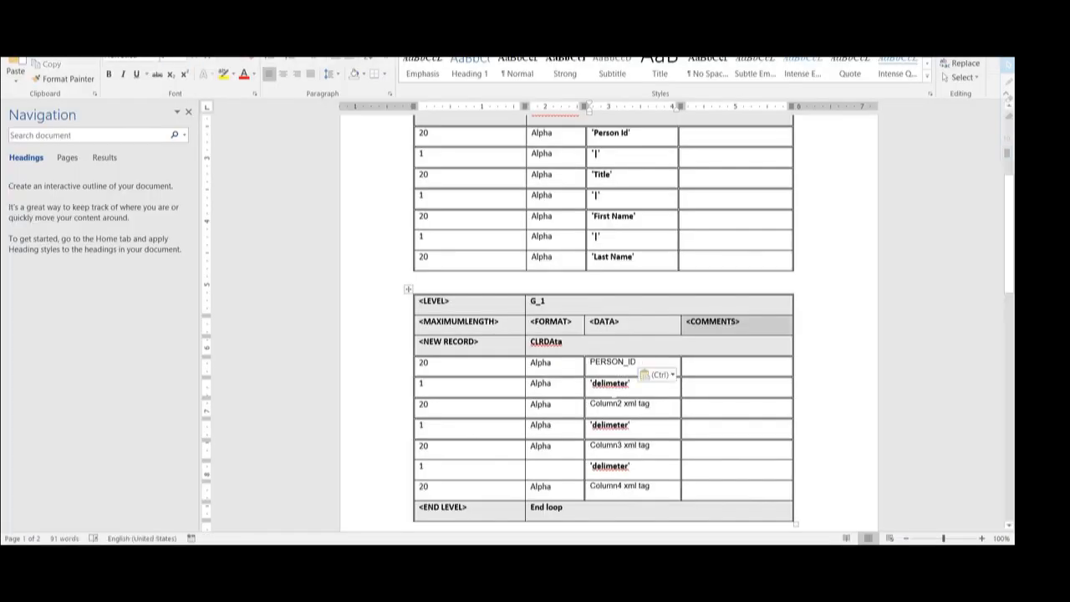
pyautogui.doubleClick(609, 383)
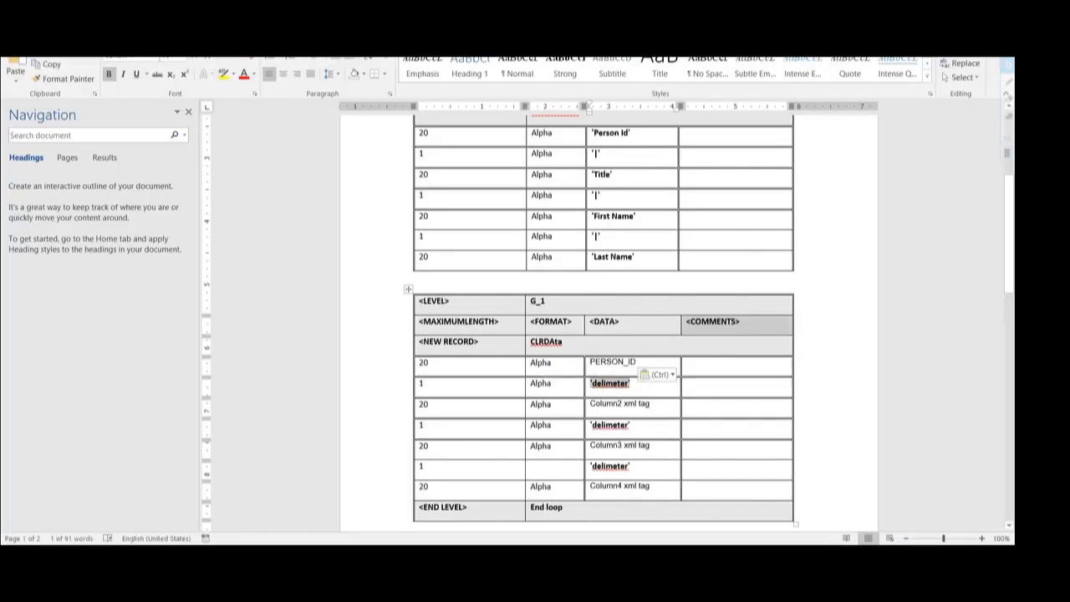
pyautogui.write("'")
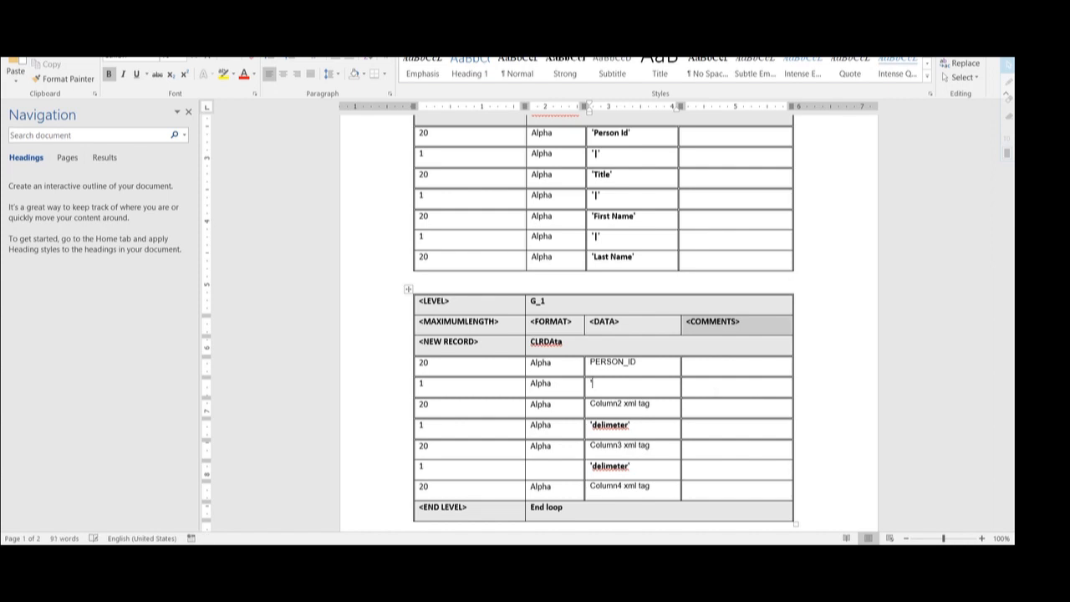
pyautogui.hotkey('ctrl', 'z')
pyautogui.press('Left')
pyautogui.press('Right')
pyautogui.hotkey('shift', 'Right')
pyautogui.hotkey('shift', 'Right')
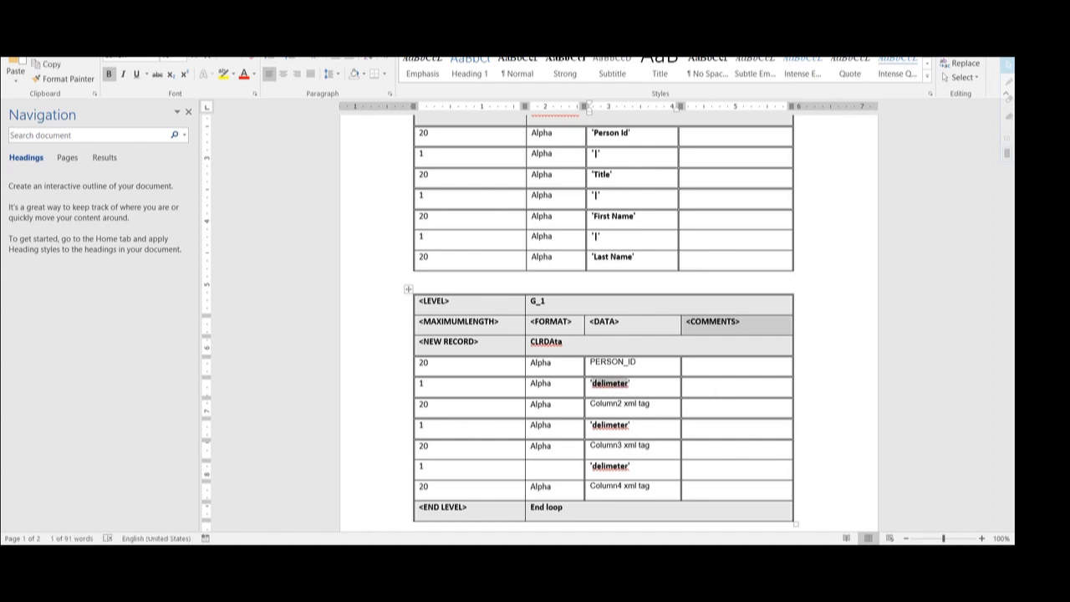
pyautogui.write('|')
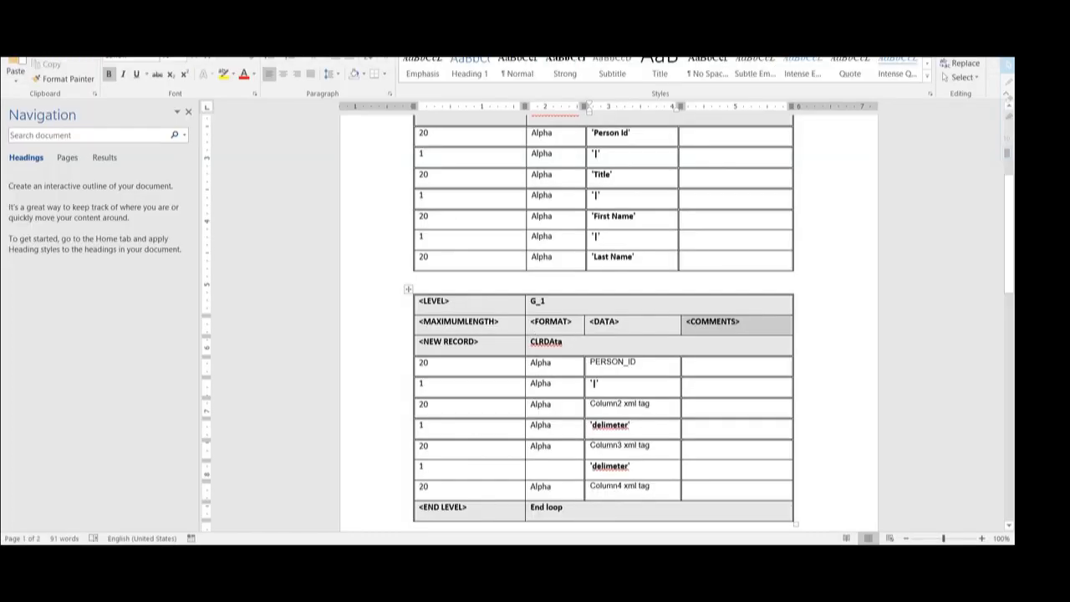
# - Replace the Column2 placeholder with TITLE and its delimeter with |
pyautogui.moveTo(644, 406); pyautogui.dragTo(596, 406)
pyautogui.write('TITLE')
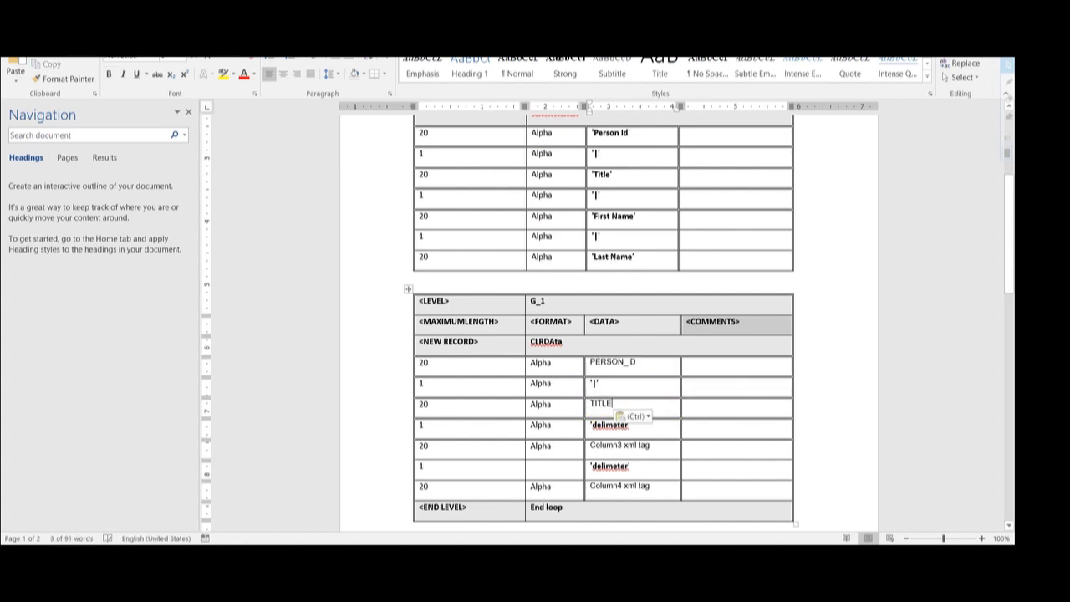
pyautogui.click(628, 425)
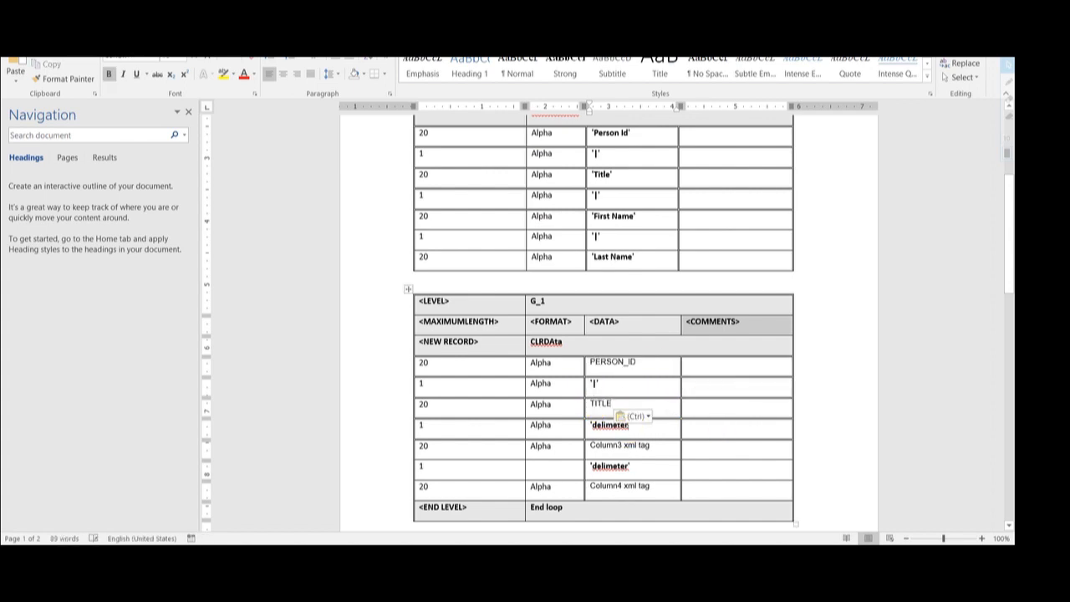
pyautogui.hotkey('shift', 'Left')
pyautogui.hotkey('shift', 'Left')
pyautogui.hotkey('shift', 'Left')
pyautogui.hotkey('shift', 'Left')
pyautogui.hotkey('shift', 'Left')
pyautogui.hotkey('shift', 'Left')
pyautogui.hotkey('shift', 'Left')
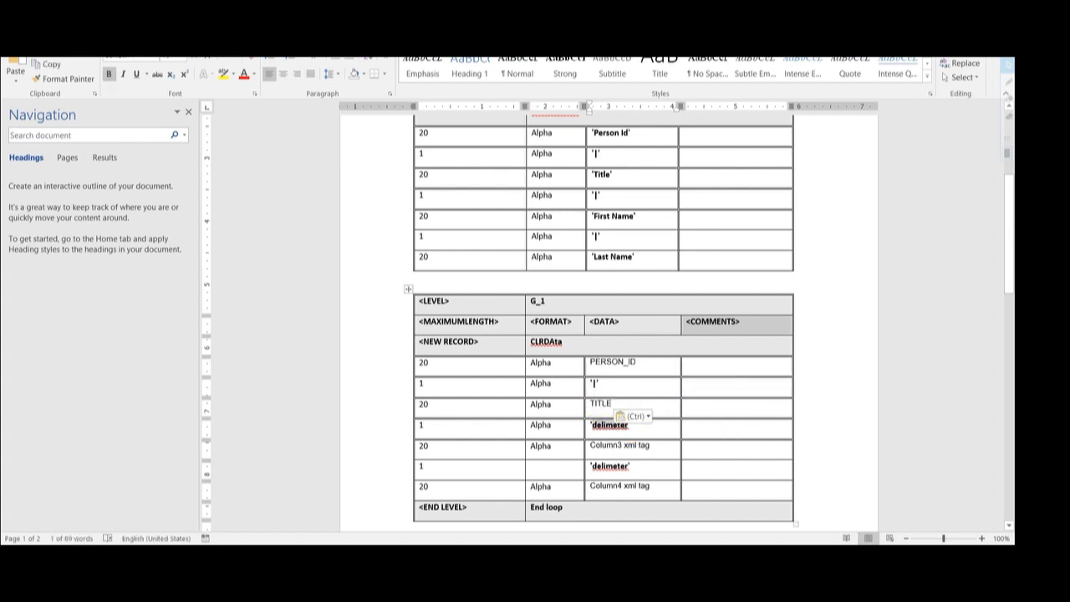
pyautogui.write('|')
# - Copy FIRST_NAME from the sample data into Column3 and set its delimeter to |
pyautogui.moveTo(650, 446); pyautogui.dragTo(586, 447)
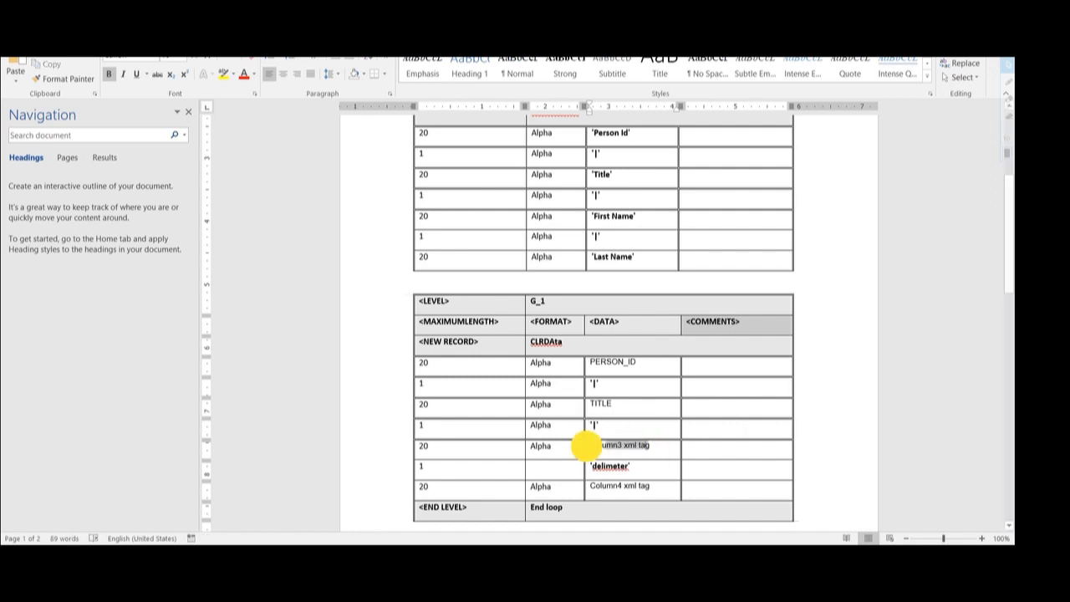
pyautogui.hotkey('alt', 'Tab')
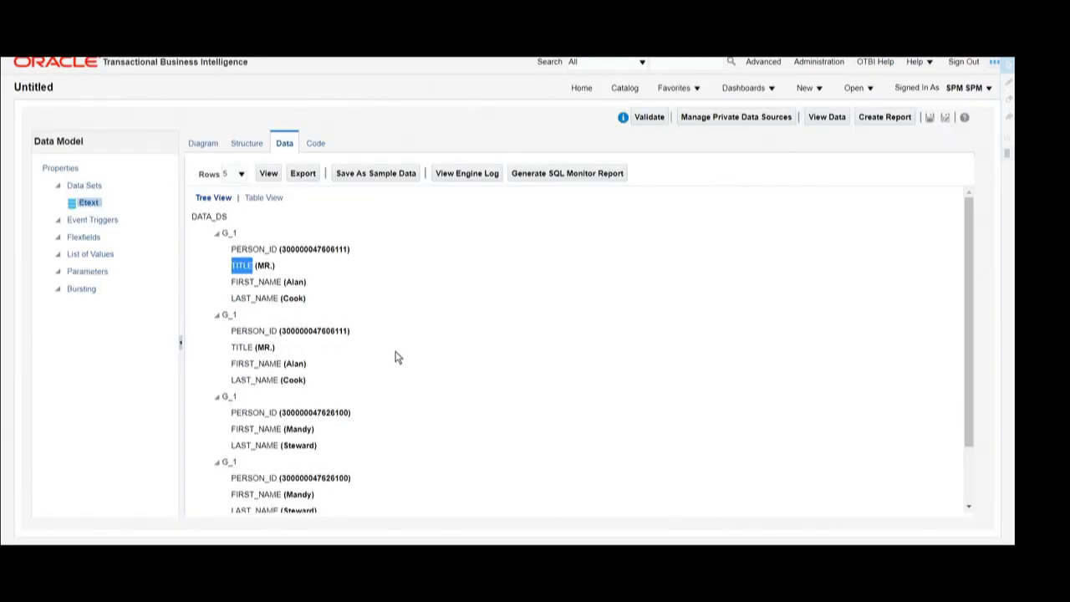
pyautogui.doubleClick(251, 281)
pyautogui.hotkey('ctrl', 'c')
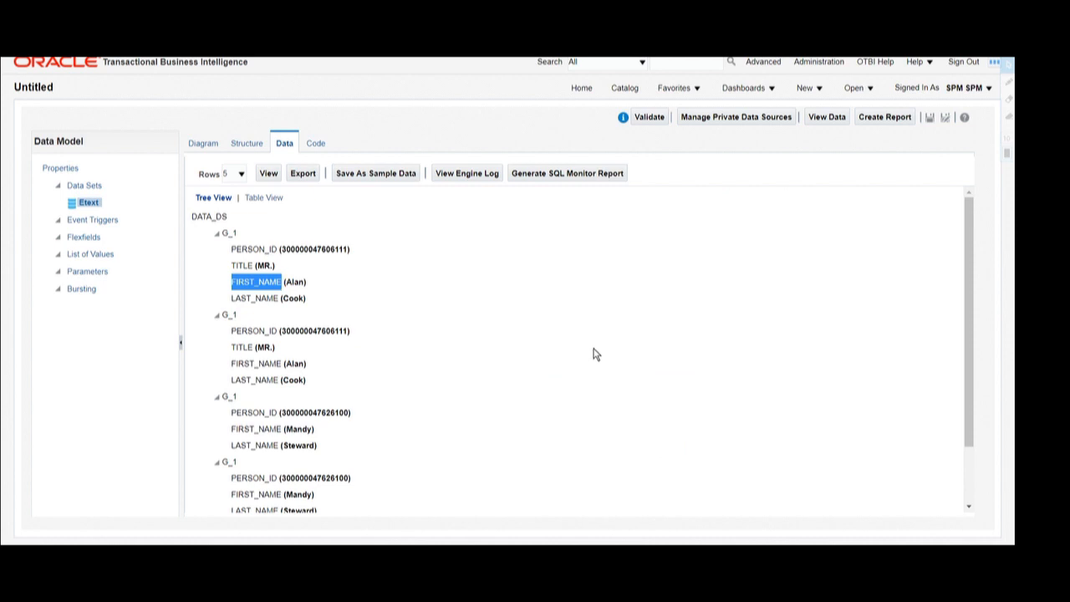
pyautogui.hotkey('alt', 'Tab')
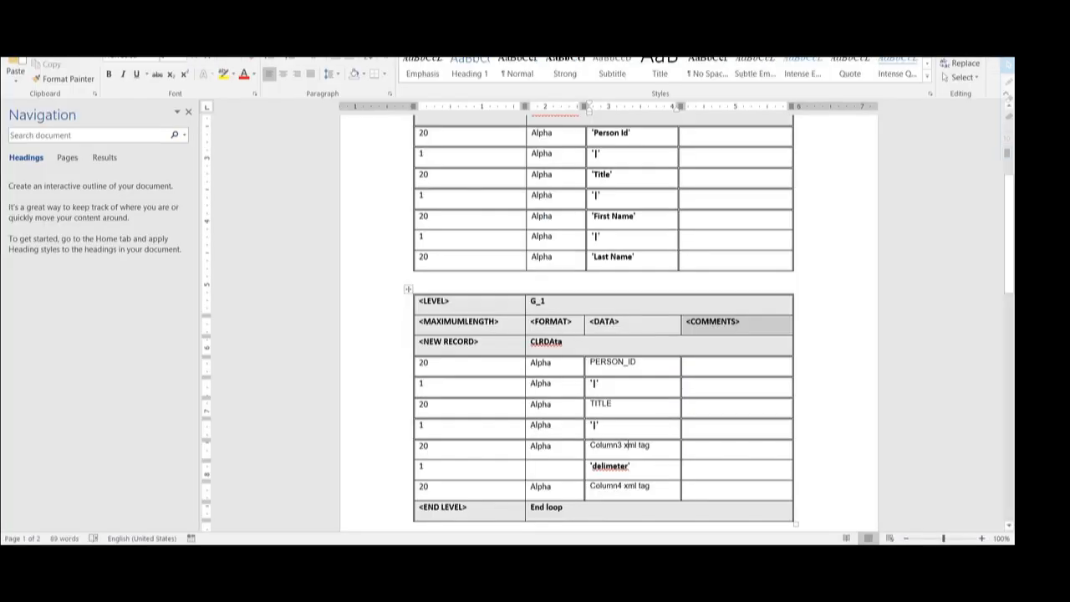
pyautogui.moveTo(649, 445); pyautogui.dragTo(590, 446)
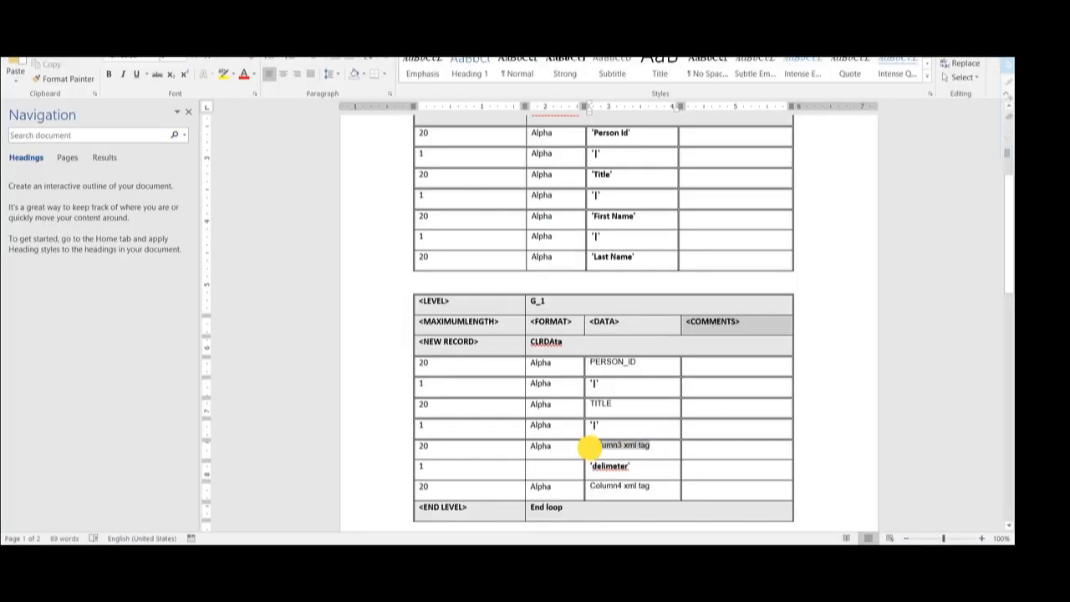
pyautogui.hotkey('ctrl', 'v')
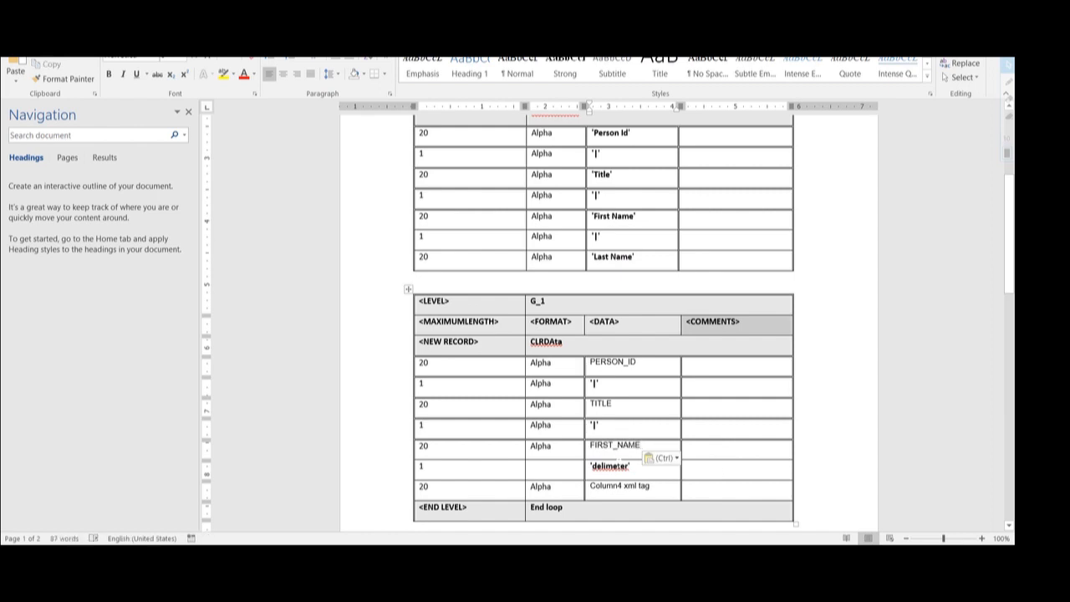
pyautogui.press('Down')
pyautogui.hotkey('shift', 'Left')
pyautogui.hotkey('shift', 'Left')
pyautogui.hotkey('shift', 'Left')
pyautogui.write('|')
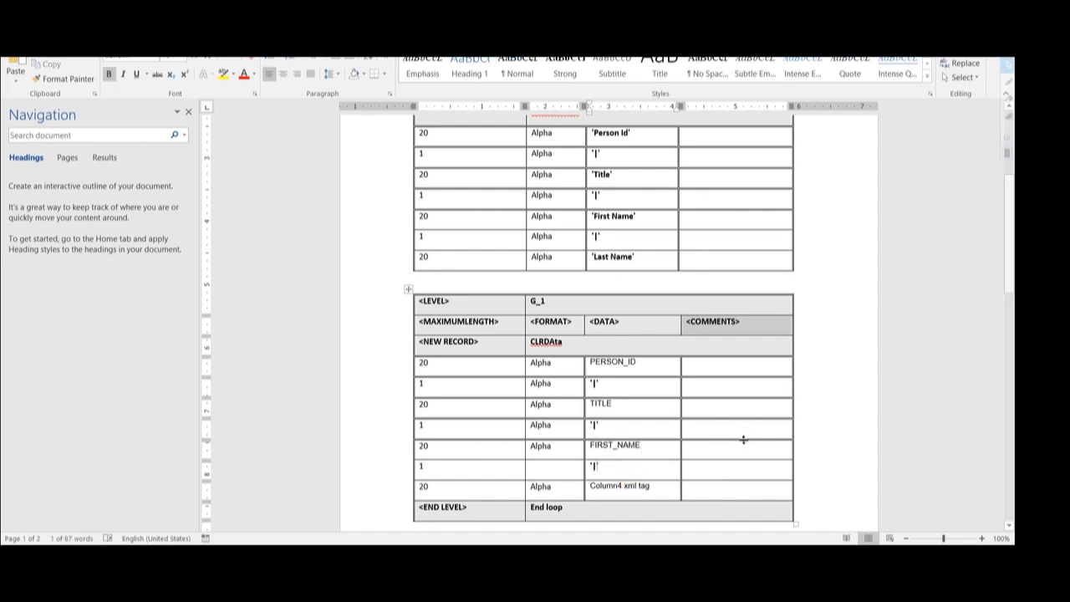
# - Paste LAST_NAME into the Column4 placeholder and copy the G_1 level name
pyautogui.click(638, 469)
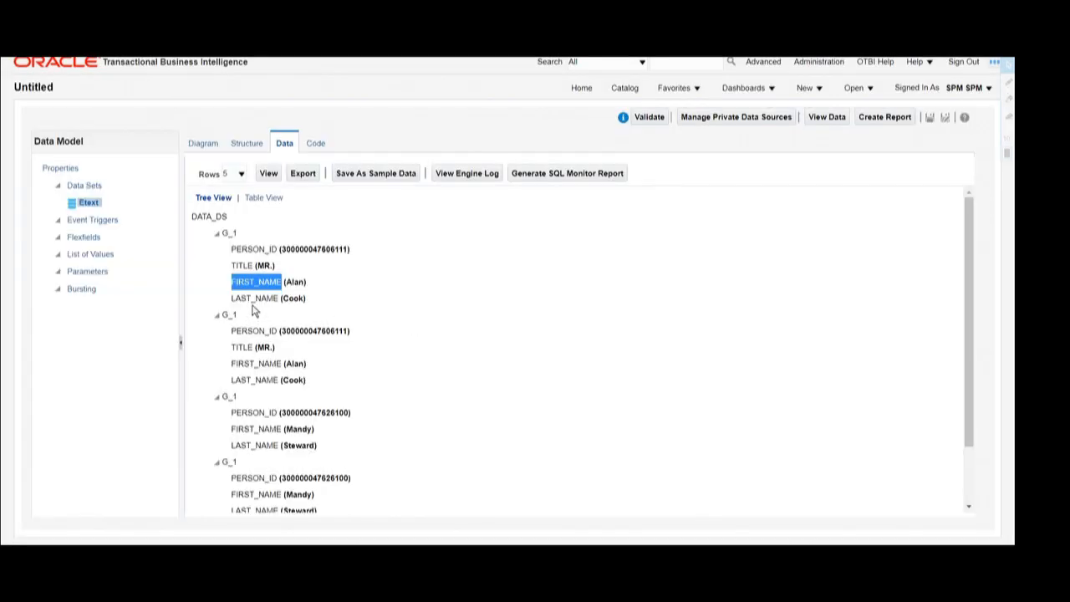
pyautogui.doubleClick(254, 298)
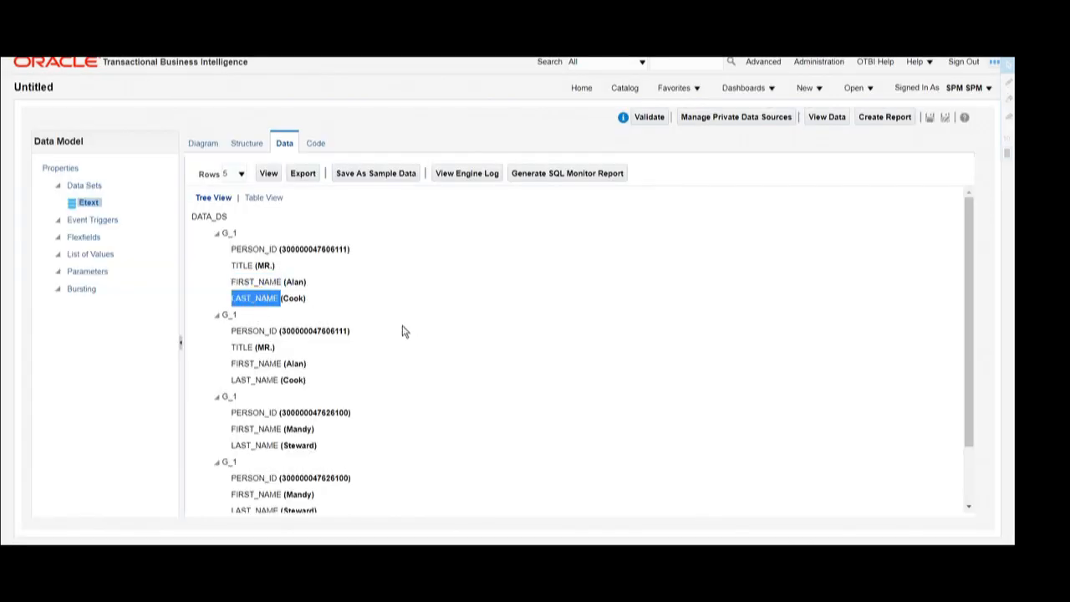
pyautogui.hotkey('alt', 'Tab')
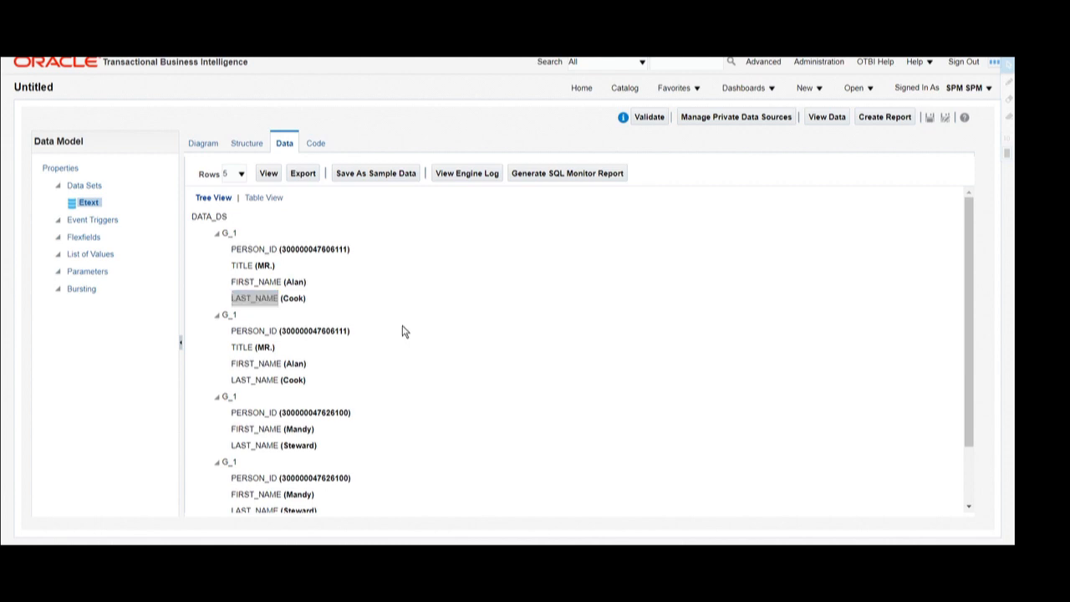
pyautogui.tripleClick(644, 485)
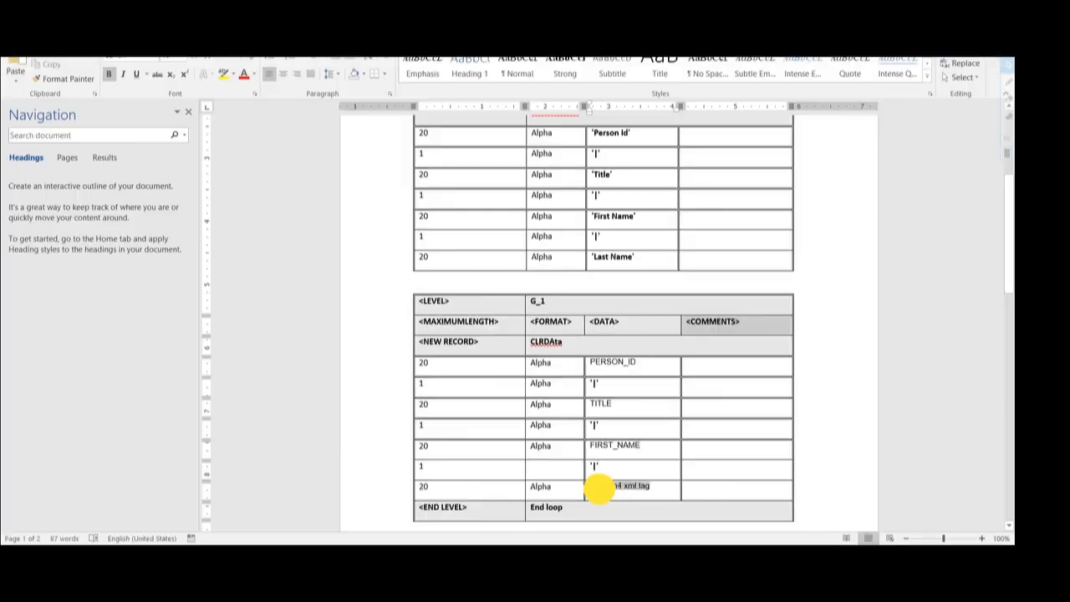
pyautogui.hotkey('ctrl', 'v')
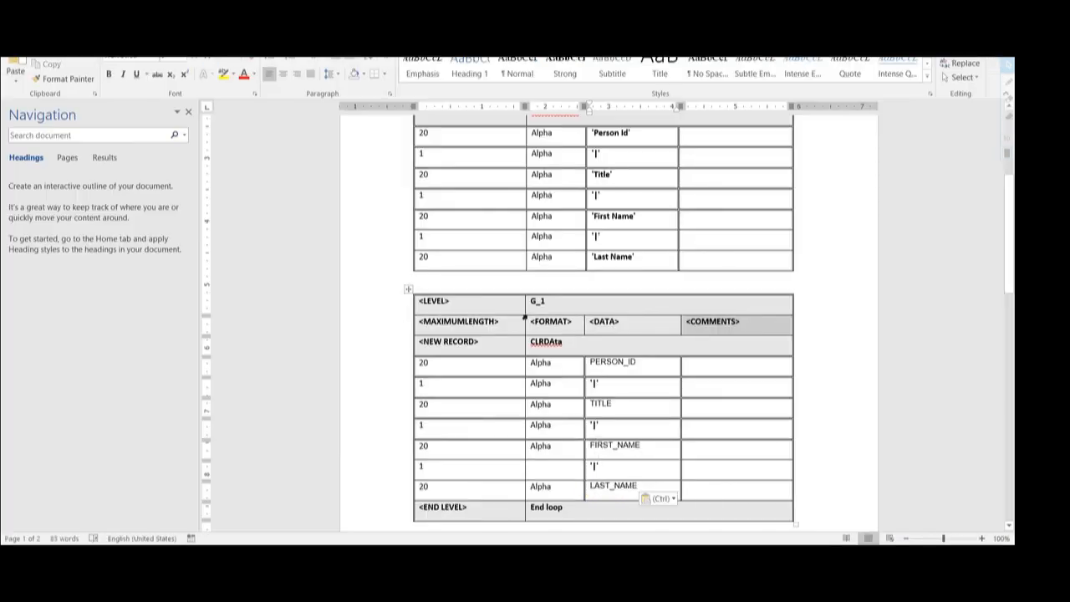
pyautogui.click(549, 506)
pyautogui.doubleClick(536, 300)
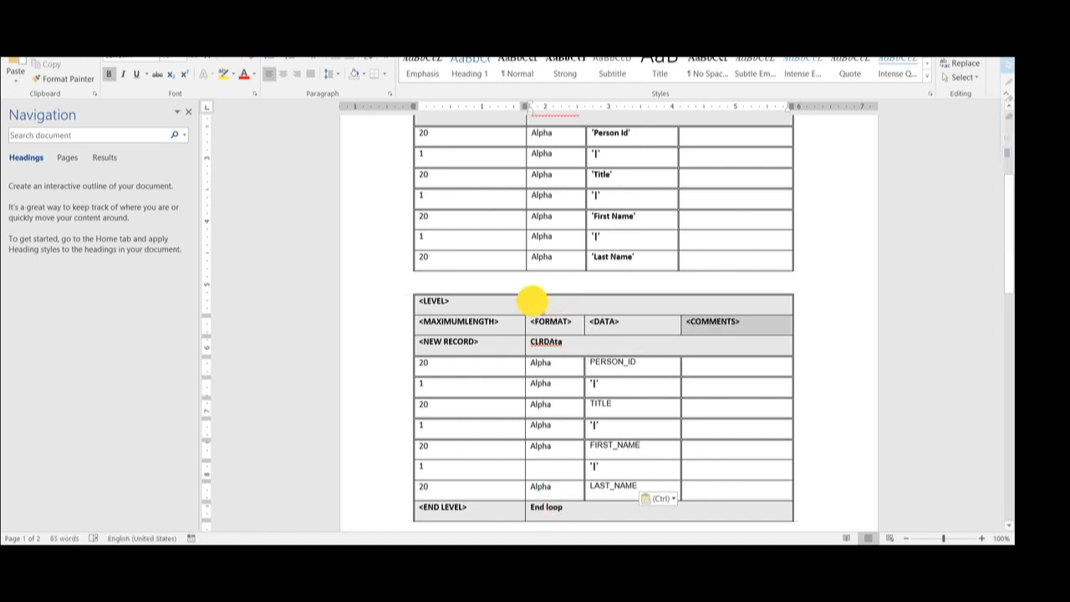
pyautogui.hotkey('ctrl', 'c')
# - Replace the End loop text with G_1 in the table's end-level row
pyautogui.moveTo(564, 506); pyautogui.dragTo(530, 506)
pyautogui.hotkey('ctrl', 'v')
pyautogui.scroll(-4, 598, 501)
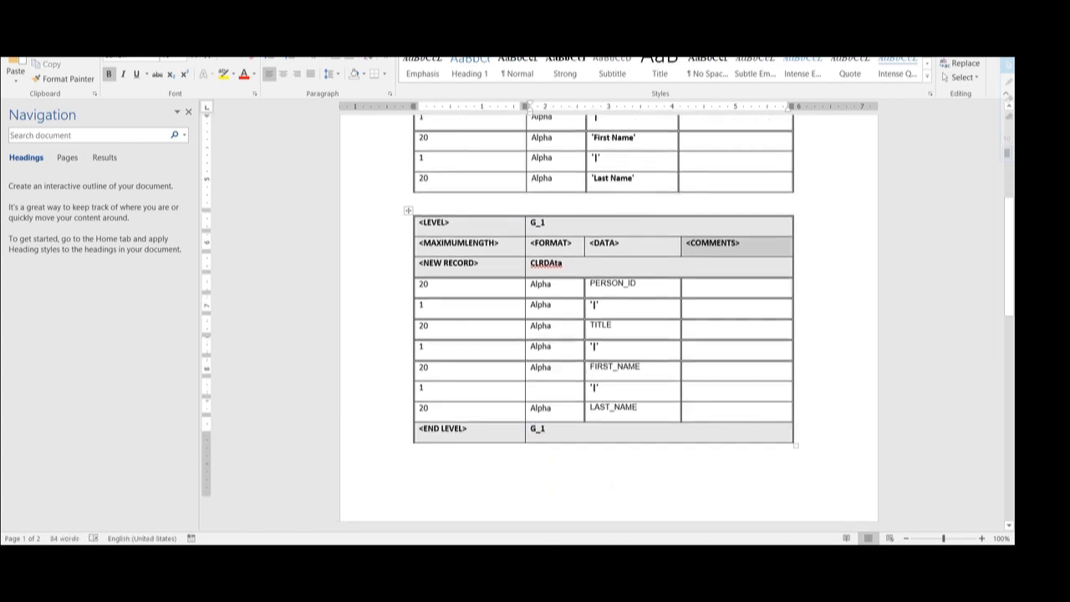
pyautogui.scroll(-1, 611, 483)
# - Replace DATA group in the outer END LEVEL row with DATA_DS copied from the first table
pyautogui.click(477, 461)
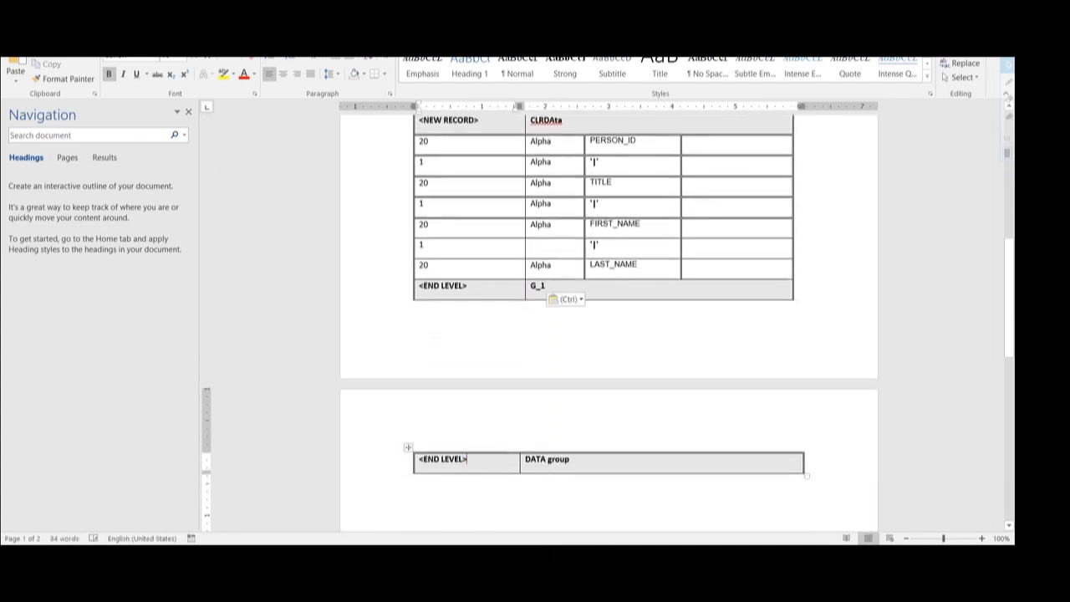
pyautogui.click(552, 459)
pyautogui.doubleClick(552, 461)
pyautogui.scroll(6, 604, 459)
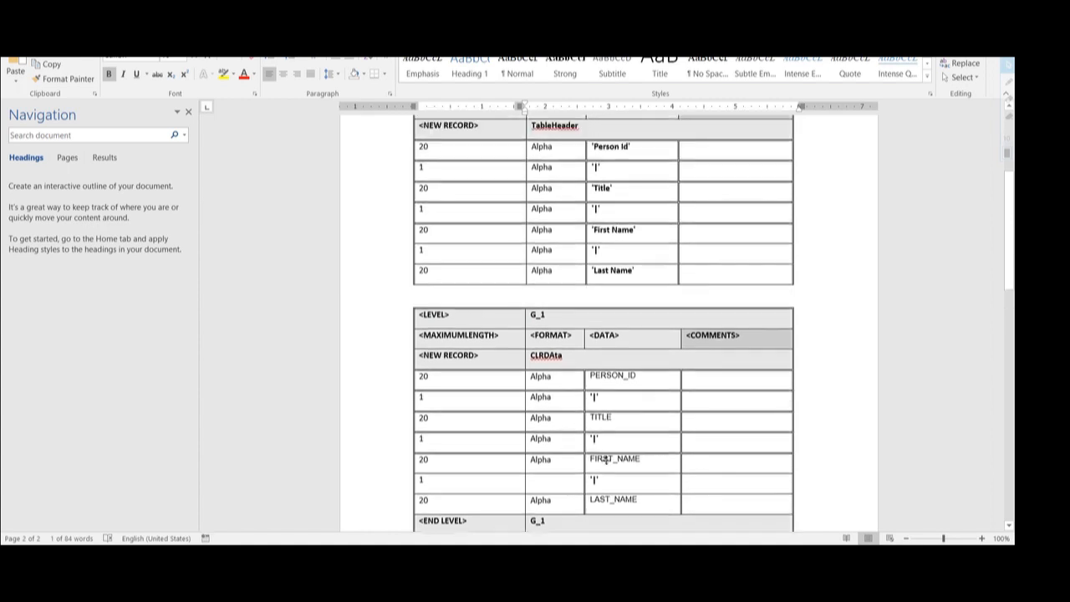
pyautogui.doubleClick(541, 185)
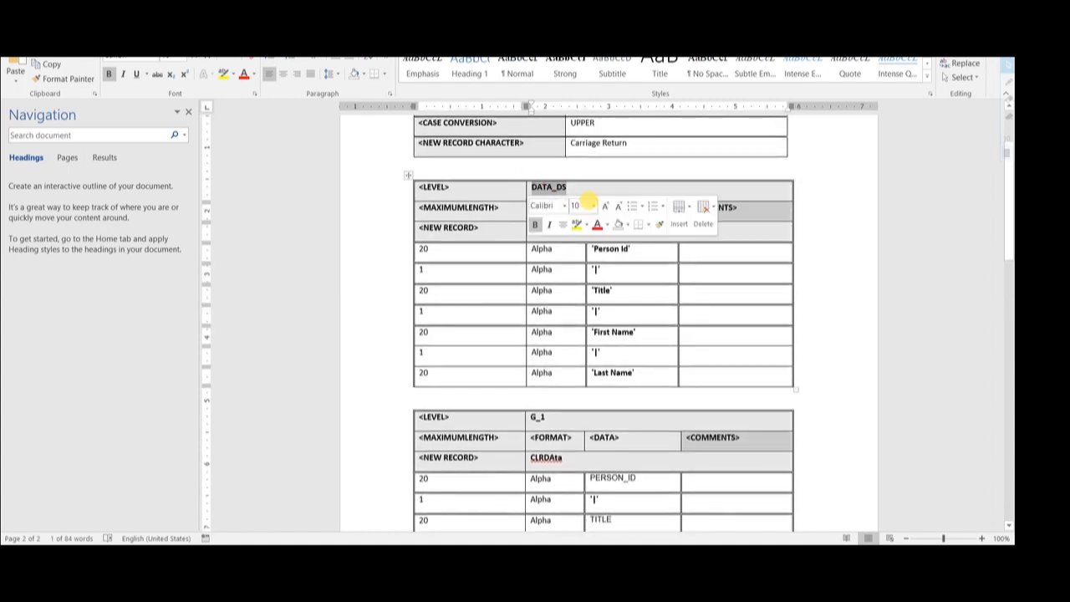
pyautogui.scroll(-7, 608, 326)
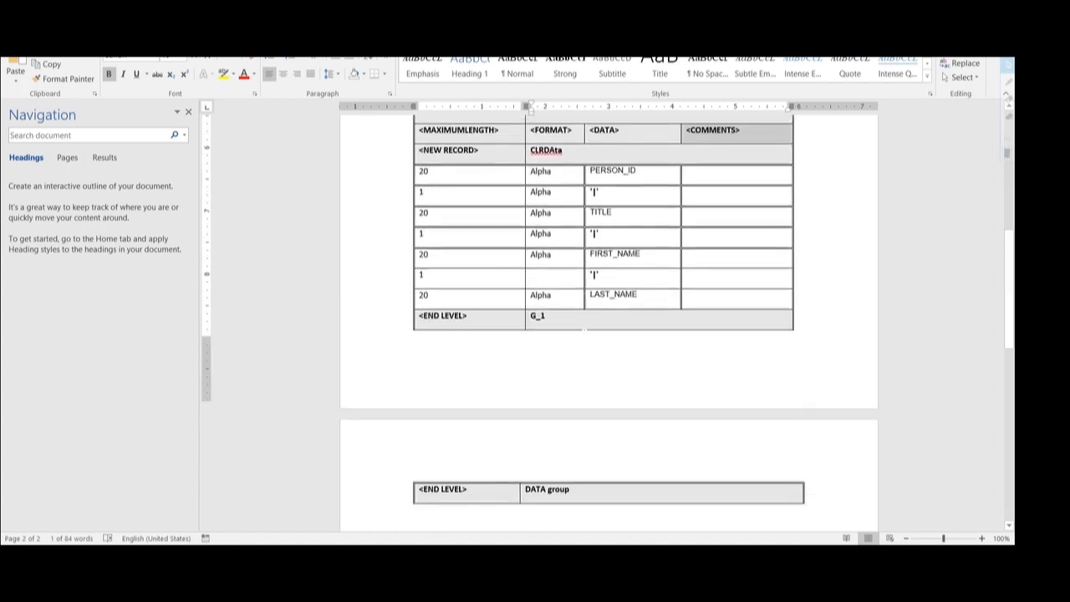
pyautogui.moveTo(570, 417); pyautogui.dragTo(522, 418)
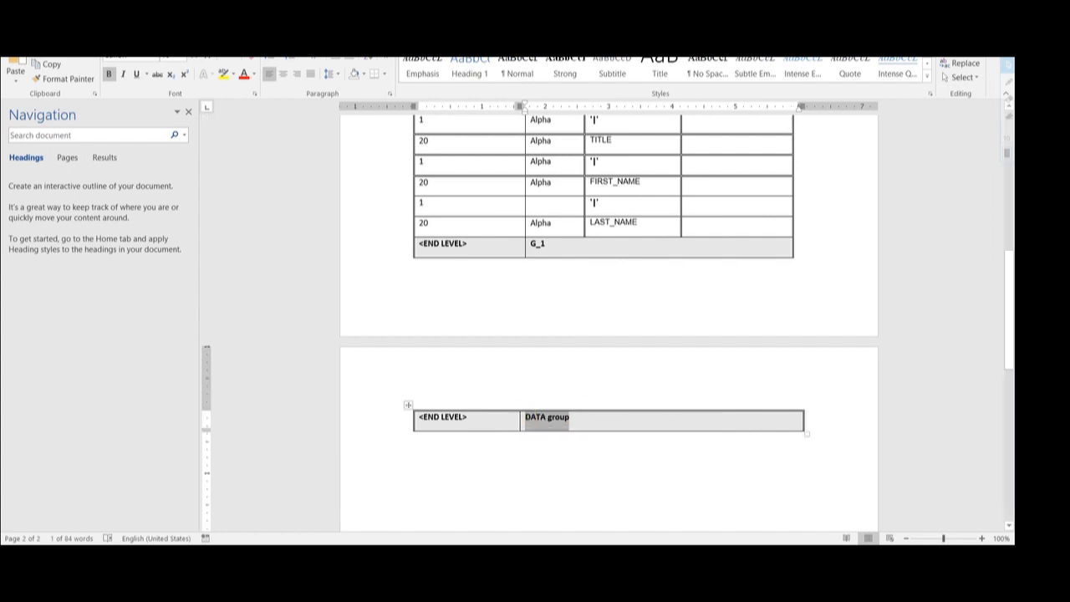
pyautogui.hotkey('ctrl', 'v')
pyautogui.scroll(6, 622, 404)
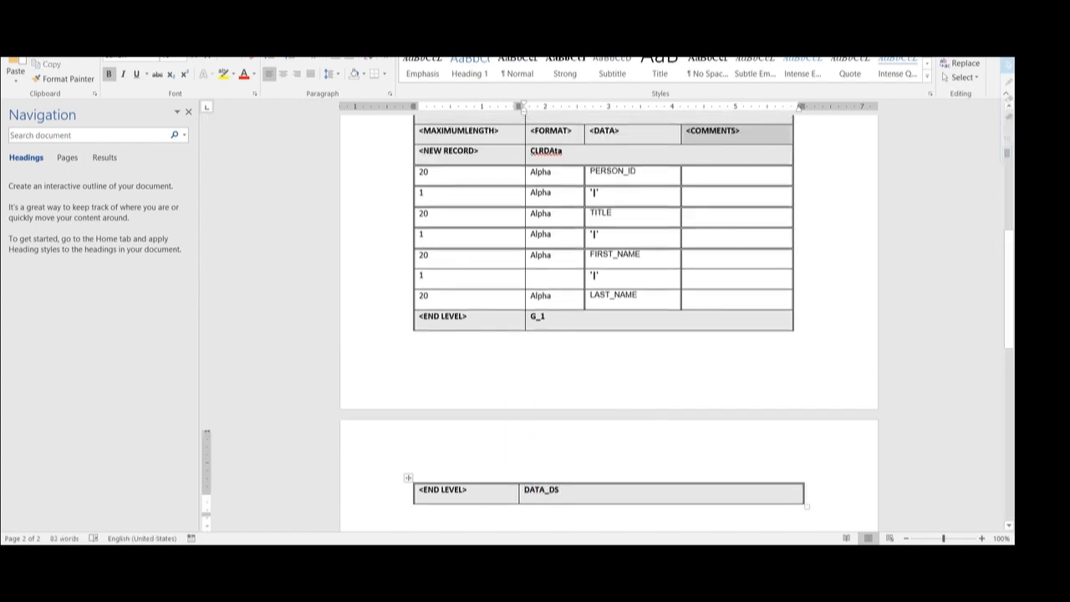
pyautogui.scroll(4, 644, 492)
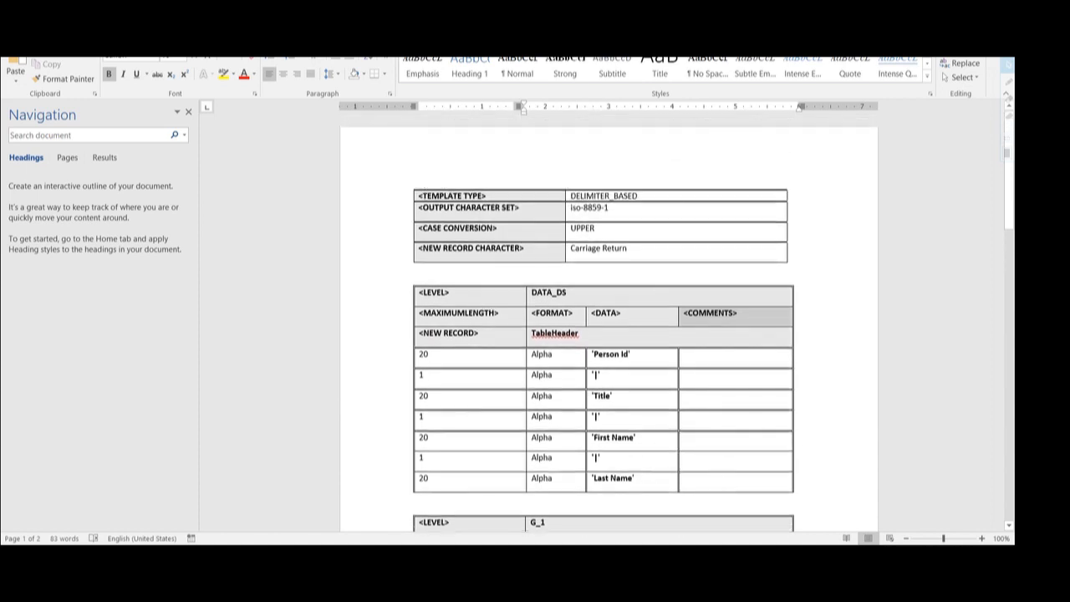
pyautogui.click(582, 227)
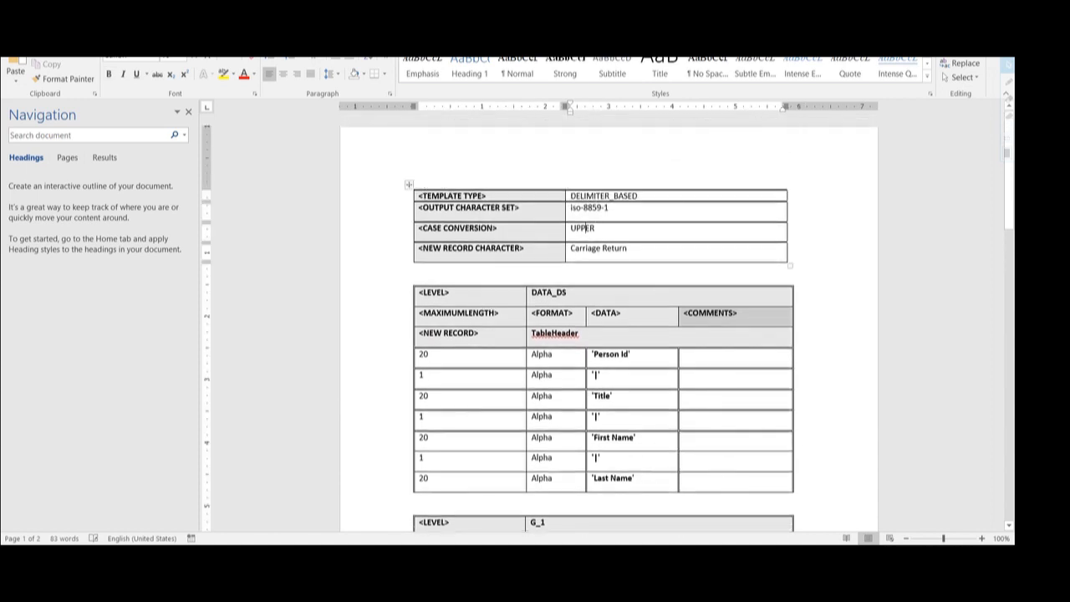
pyautogui.click(548, 292)
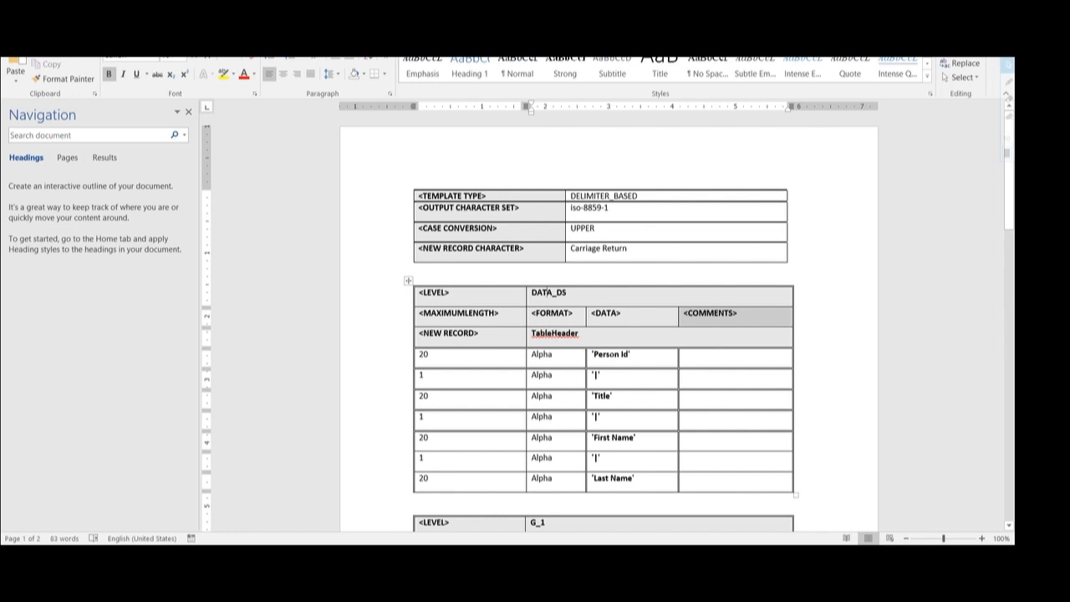
pyautogui.click(601, 395)
pyautogui.scroll(-3, 616, 477)
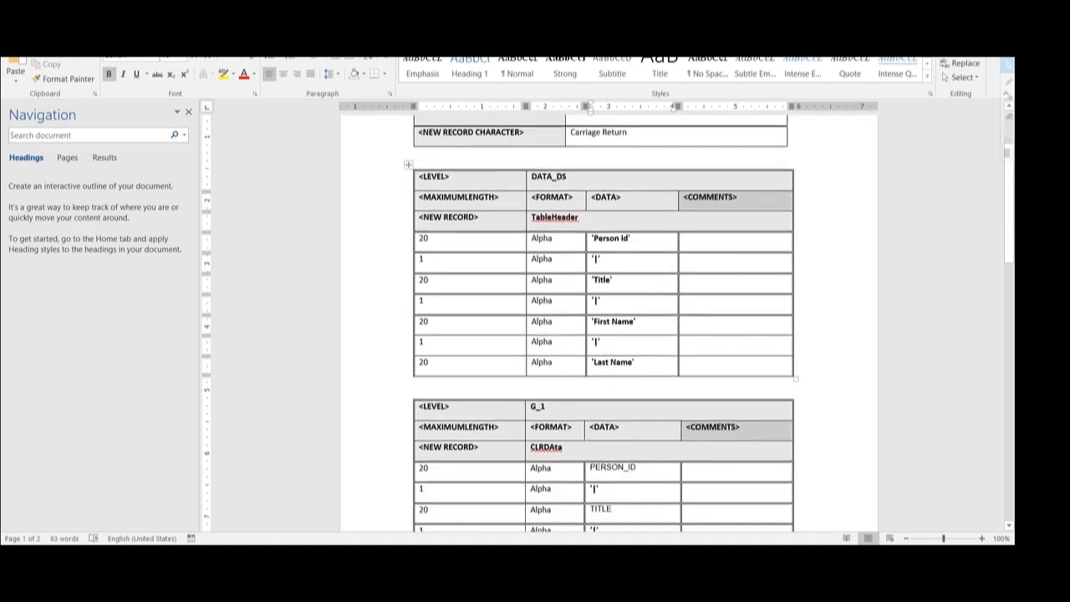
pyautogui.click(541, 406)
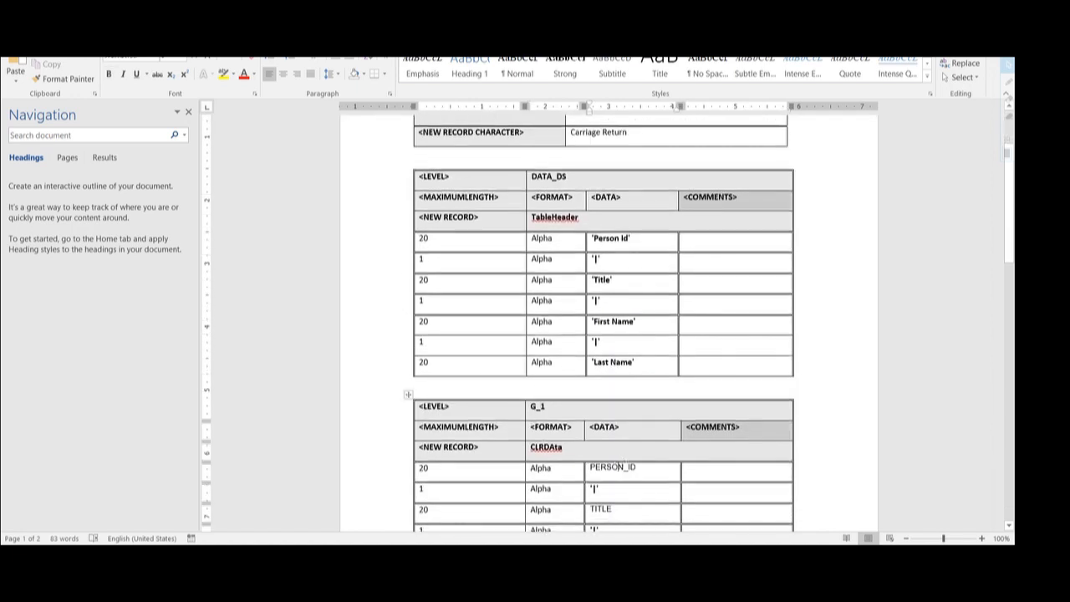
pyautogui.scroll(-3, 601, 326)
pyautogui.click(588, 405)
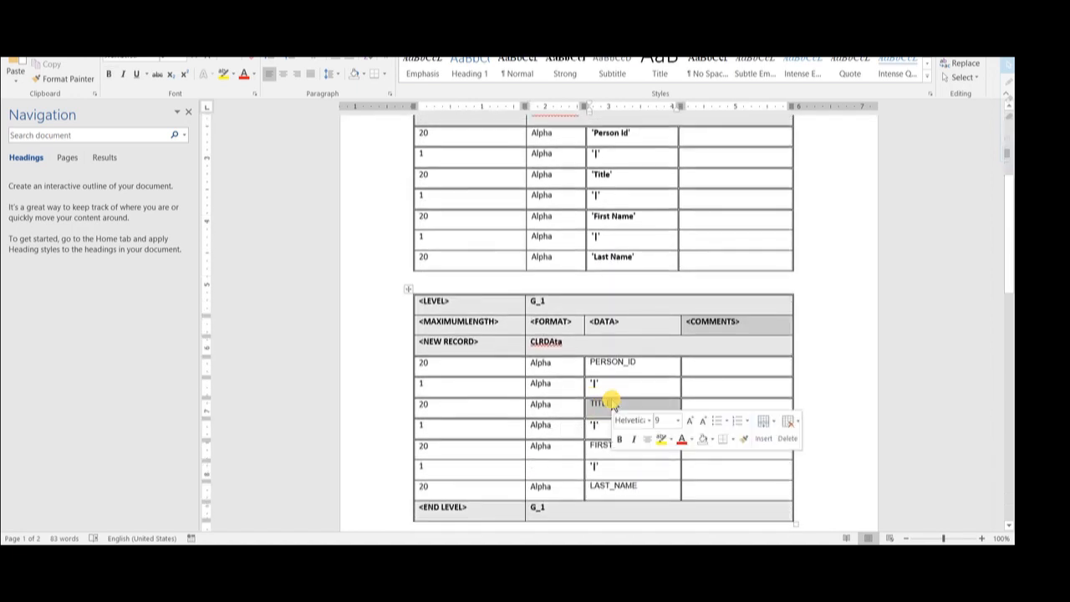
pyautogui.click(588, 454)
pyautogui.click(588, 454)
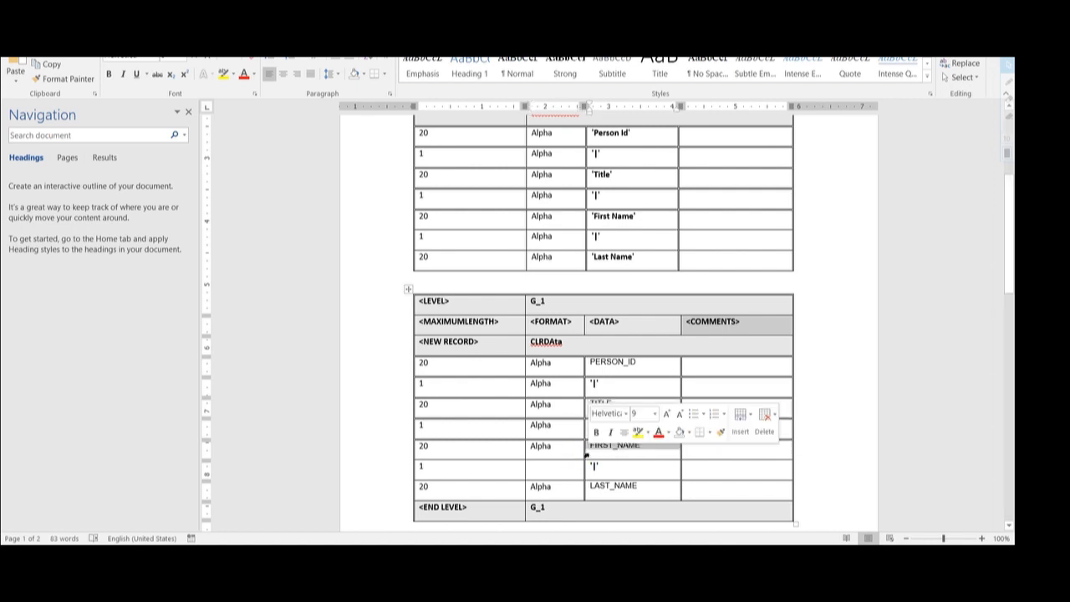
pyautogui.click(587, 496)
pyautogui.scroll(-1, 587, 493)
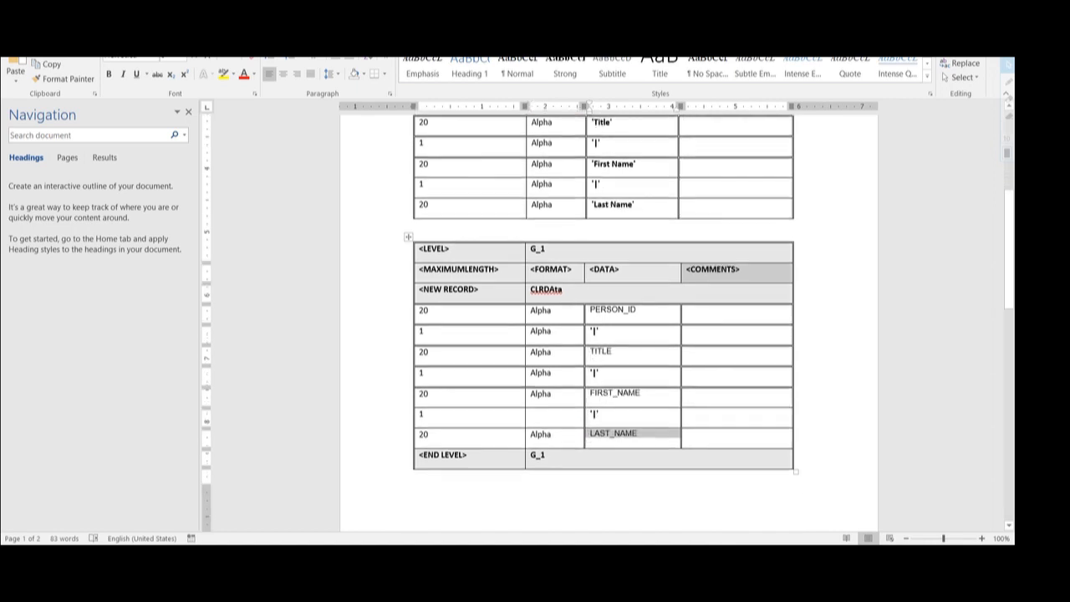
pyautogui.doubleClick(539, 453)
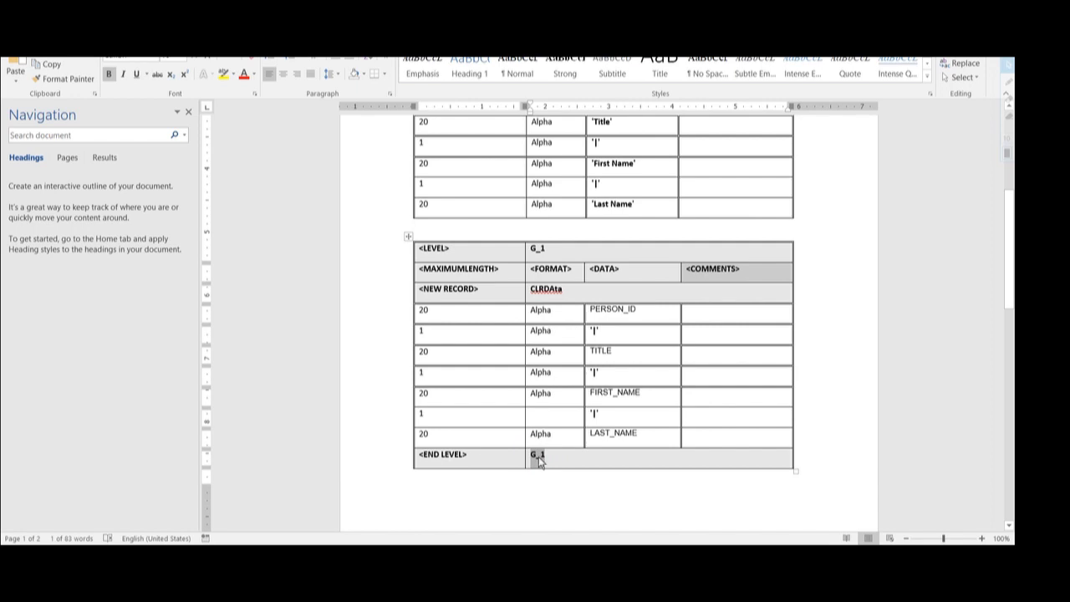
pyautogui.scroll(-4, 539, 456)
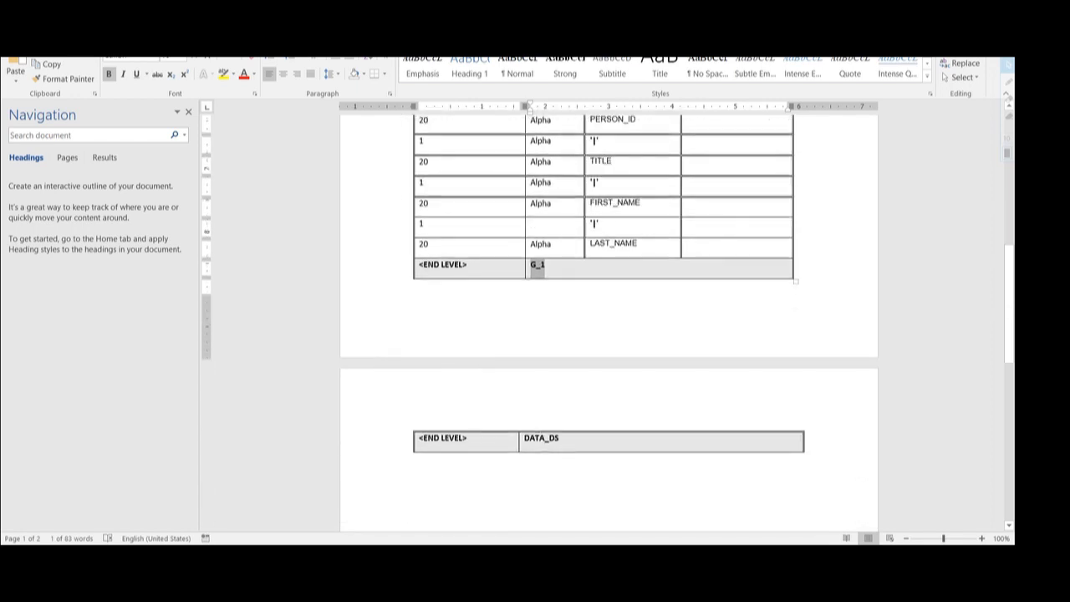
pyautogui.click(530, 441)
pyautogui.click(574, 437)
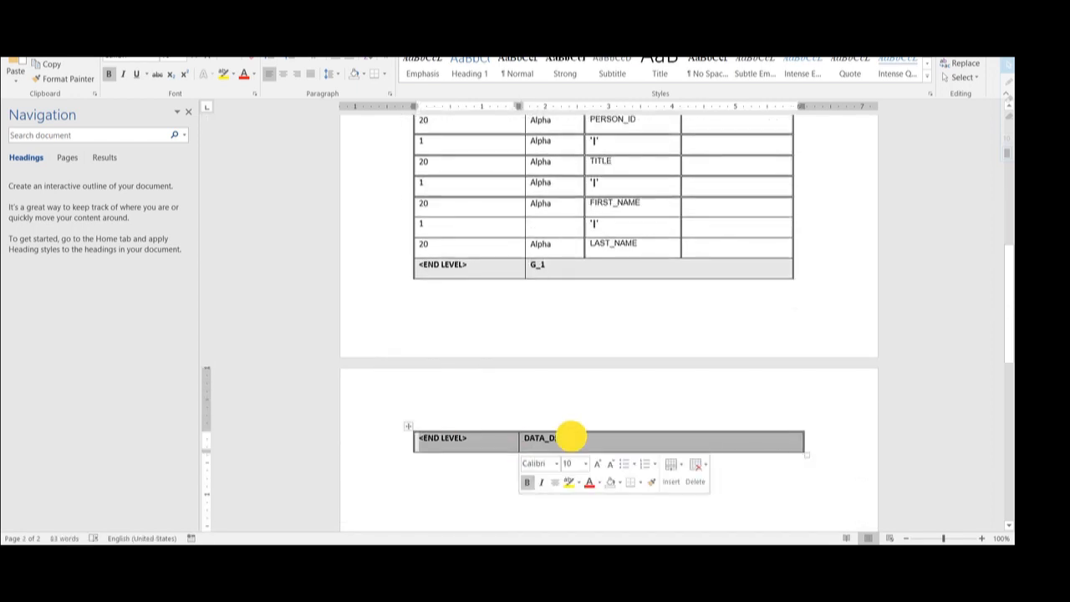
pyautogui.scroll(10, 603, 324)
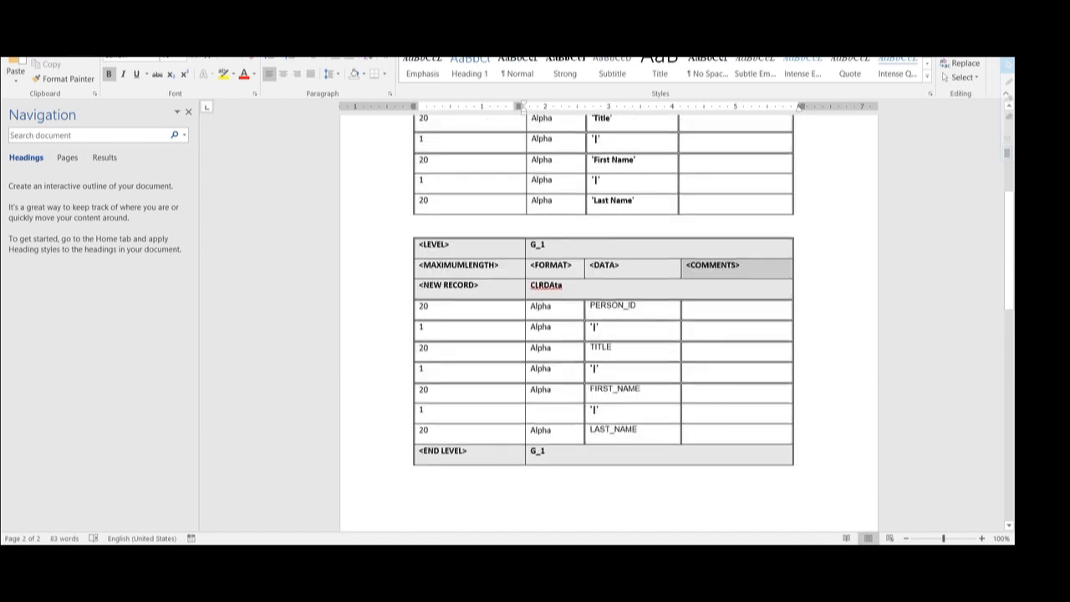
pyautogui.scroll(1, 573, 435)
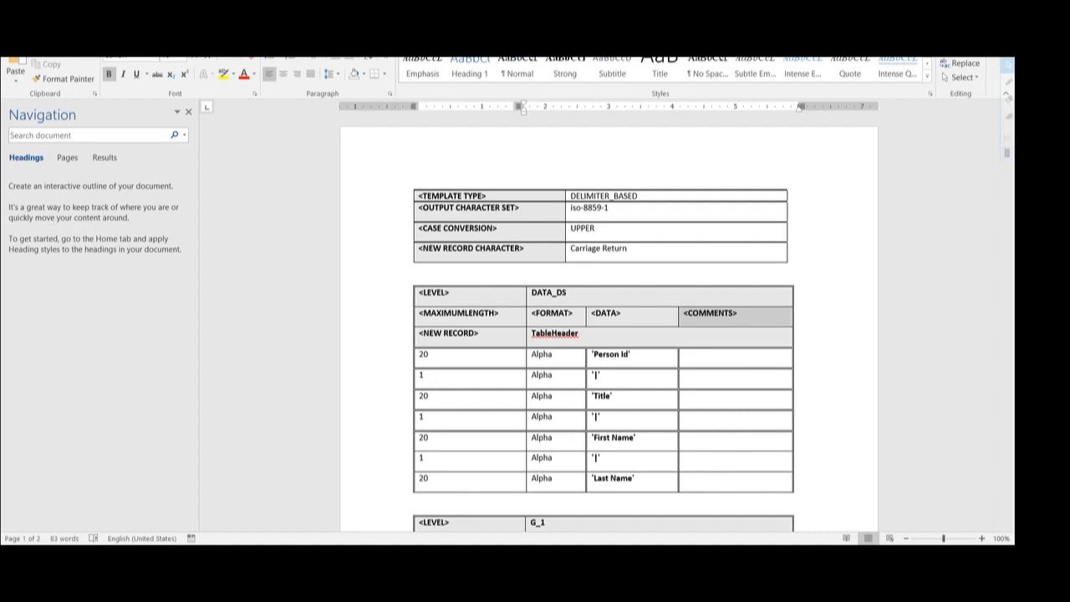
# - Start Save As and create and open a new Etext_Del folder inside Report
pyautogui.click(17, 32)
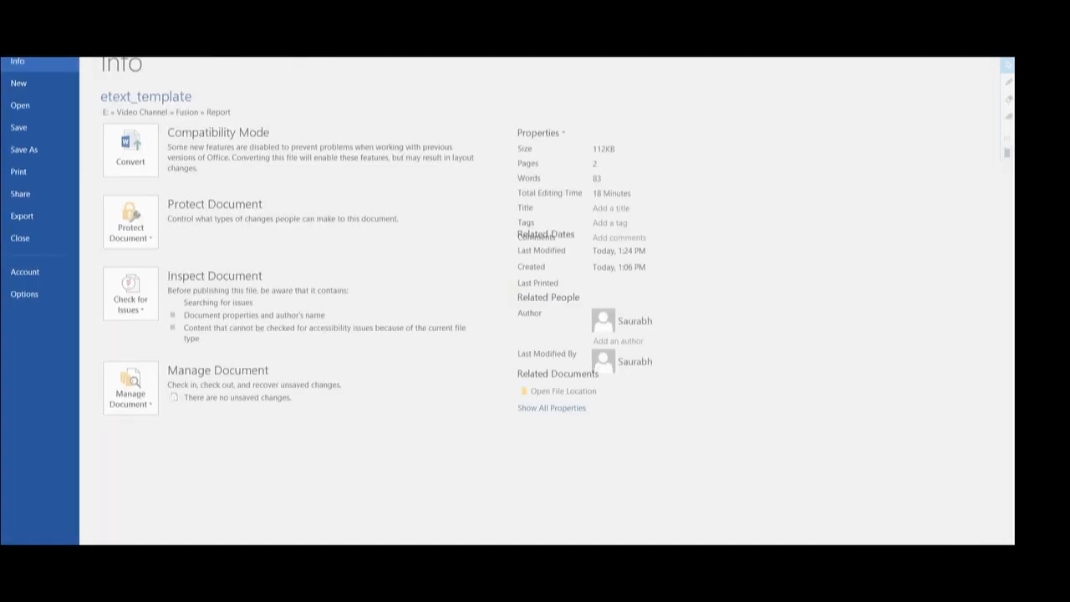
pyautogui.click(28, 150)
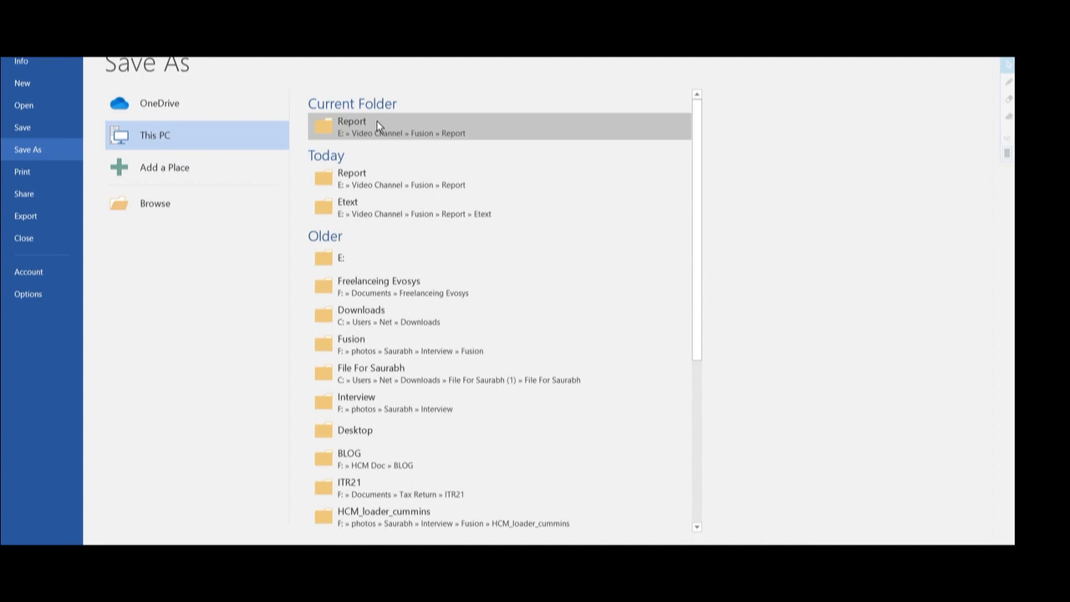
pyautogui.click(377, 125)
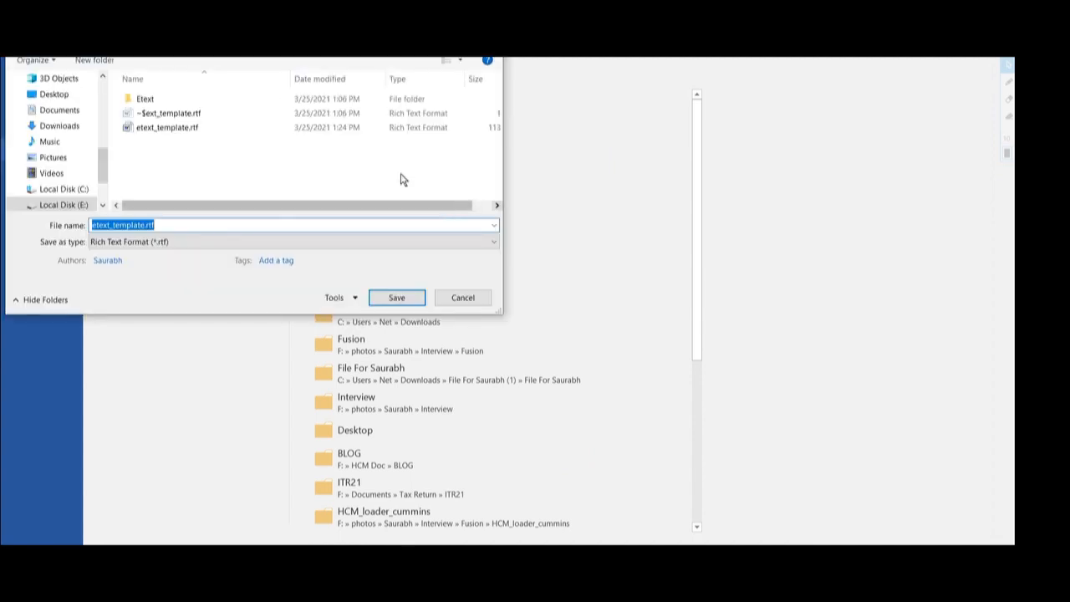
pyautogui.click(238, 40)
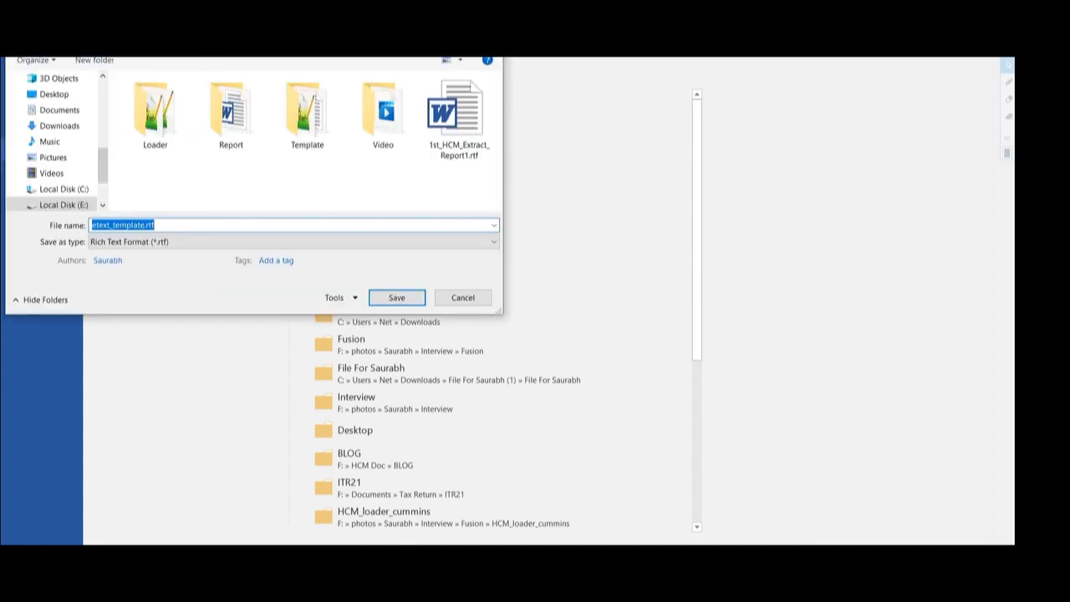
pyautogui.doubleClick(248, 116)
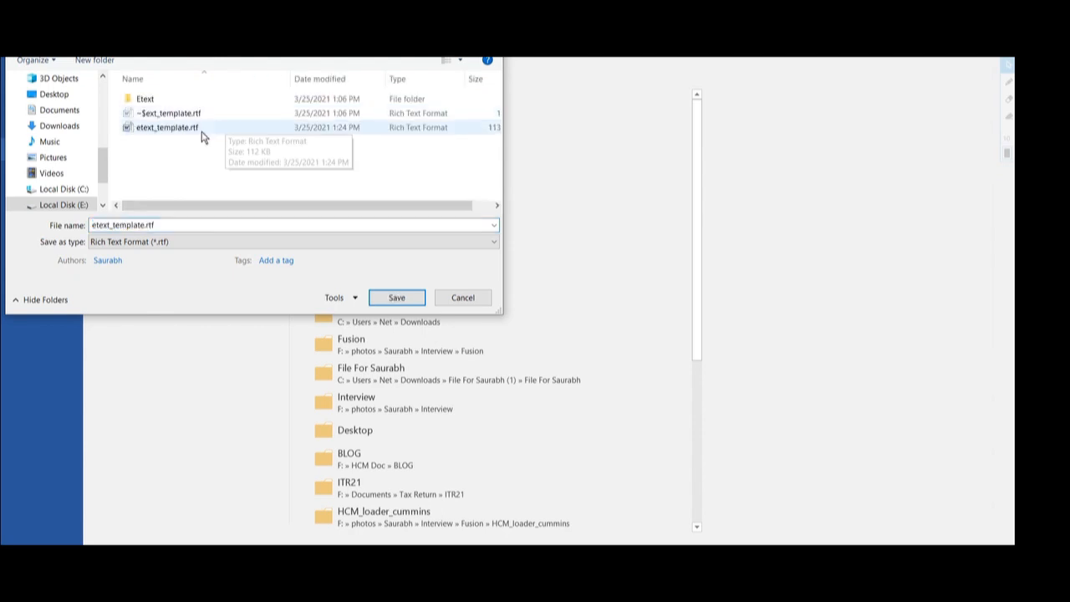
pyautogui.click(95, 60)
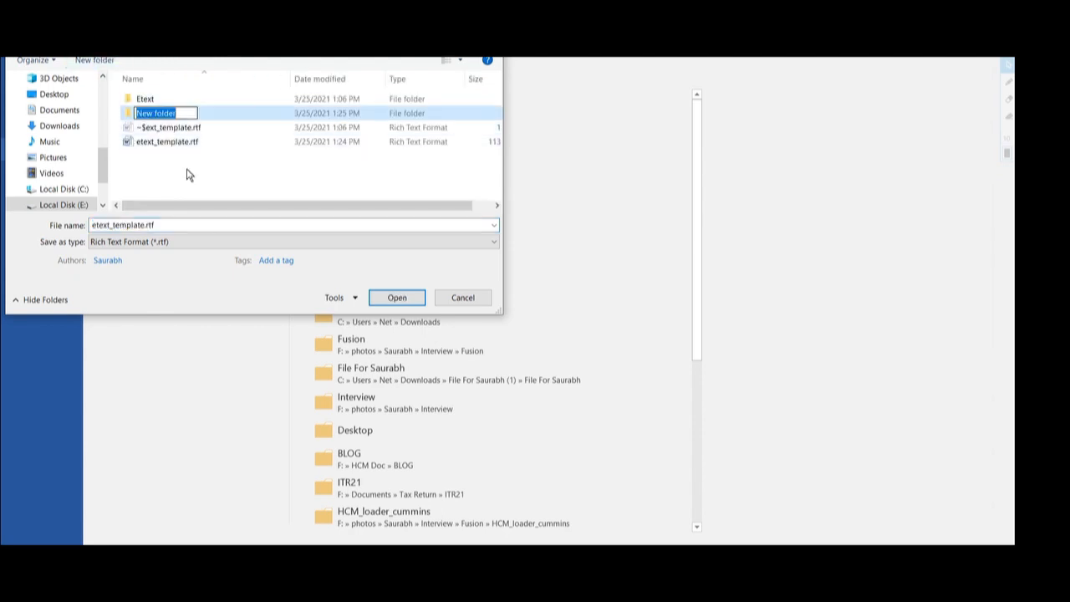
pyautogui.write('Etex')
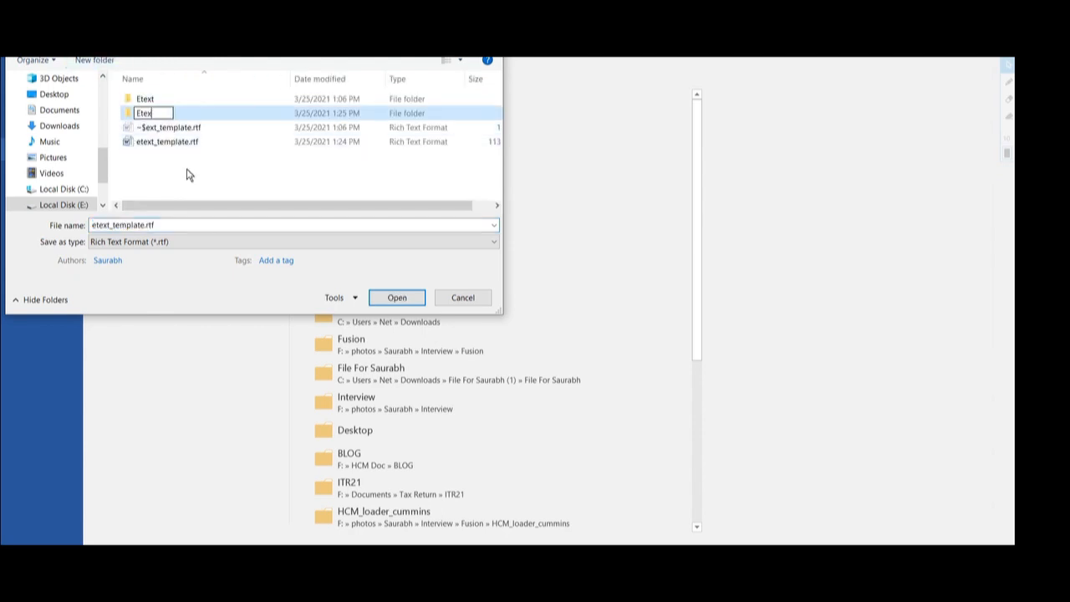
pyautogui.write('t_Del')
pyautogui.press('Return')
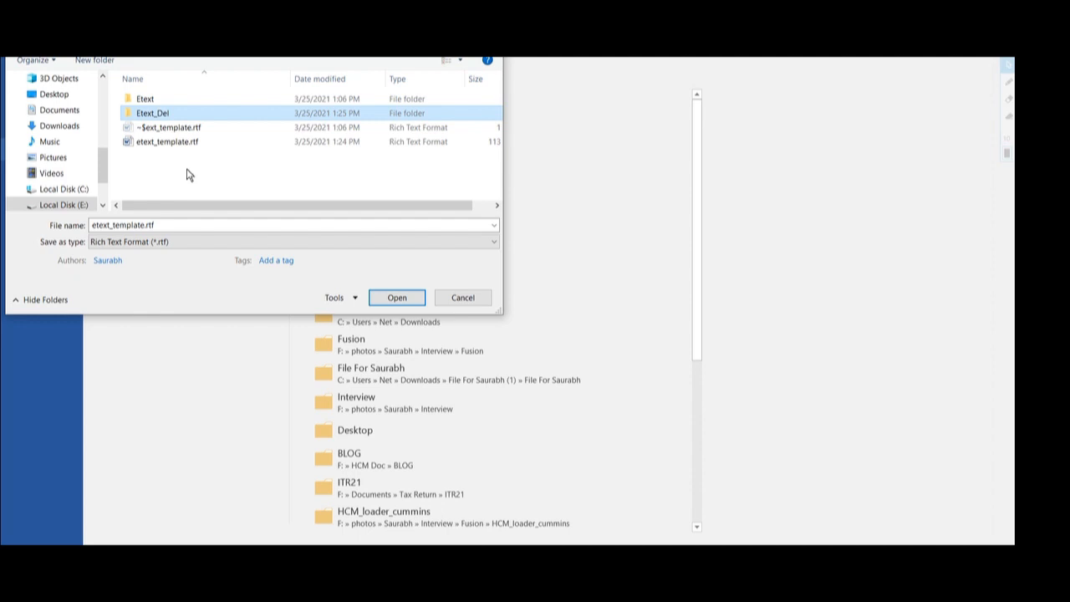
pyautogui.press('Return')
# - Edit the file name to end in Del_remplate and save the RTF into Etext_Del
pyautogui.click(155, 224)
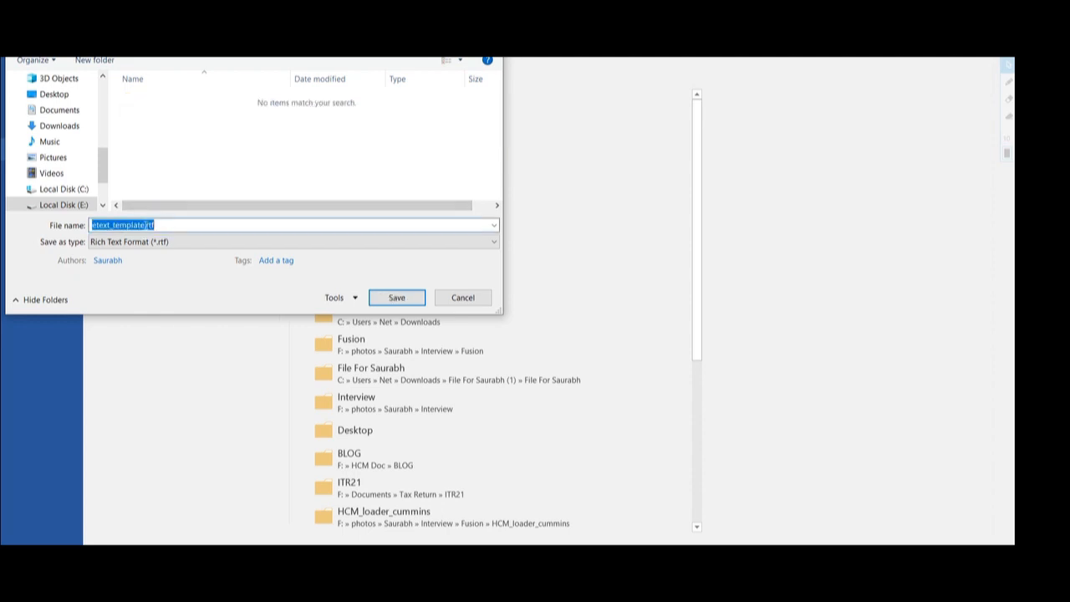
pyautogui.click(140, 225)
pyautogui.press('BackSpace')
pyautogui.press('BackSpace')
pyautogui.press('BackSpace')
pyautogui.press('BackSpace')
pyautogui.press('BackSpace')
pyautogui.press('BackSpace')
pyautogui.press('BackSpace')
pyautogui.press('BackSpace')
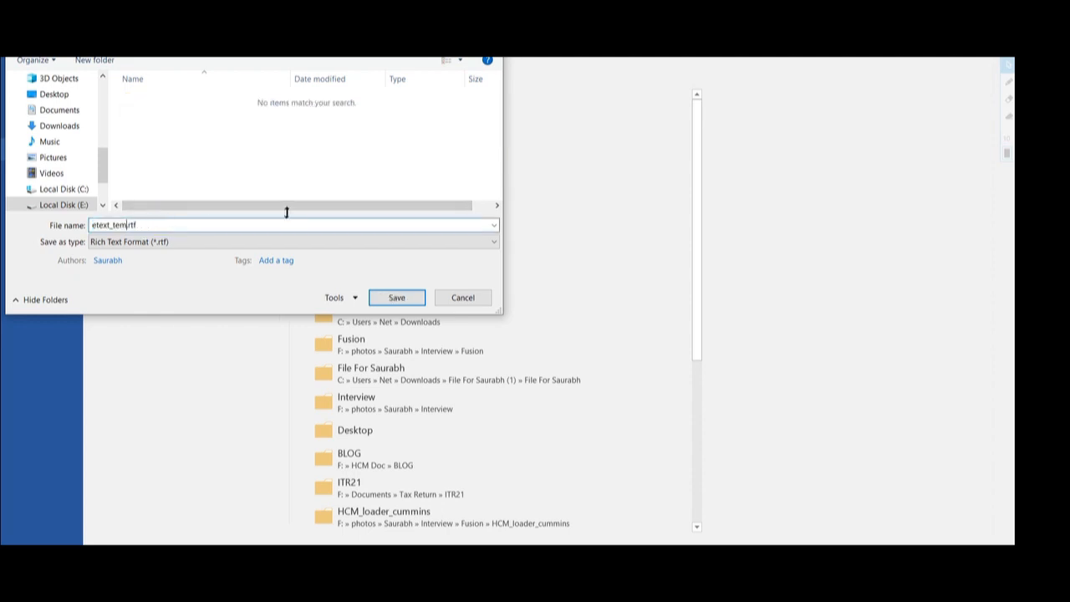
pyautogui.write('Del')
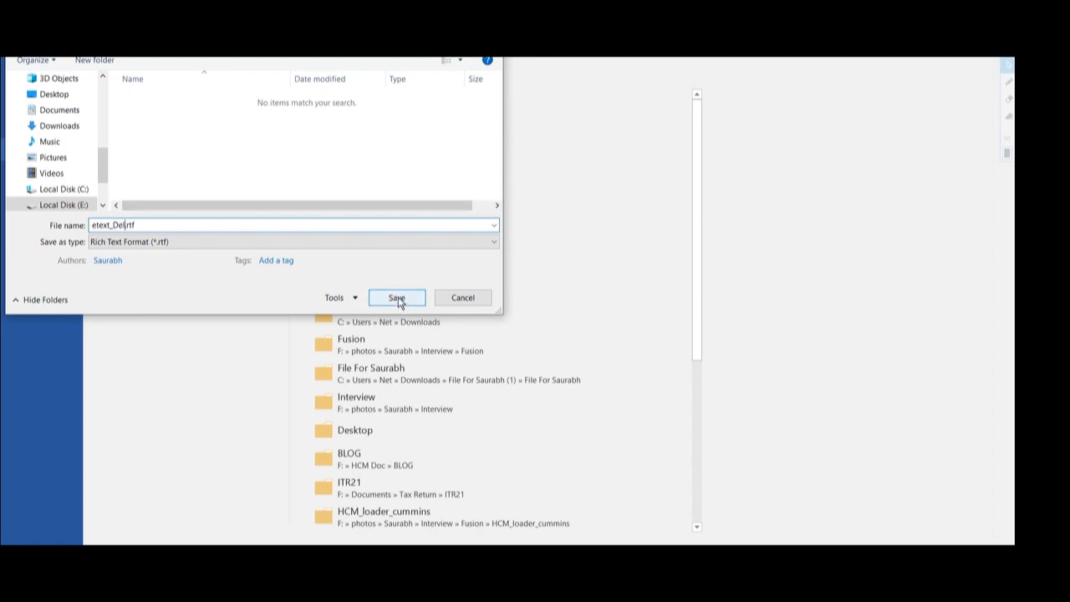
pyautogui.write('_re')
pyautogui.write('mplate')
pyautogui.press('Return')
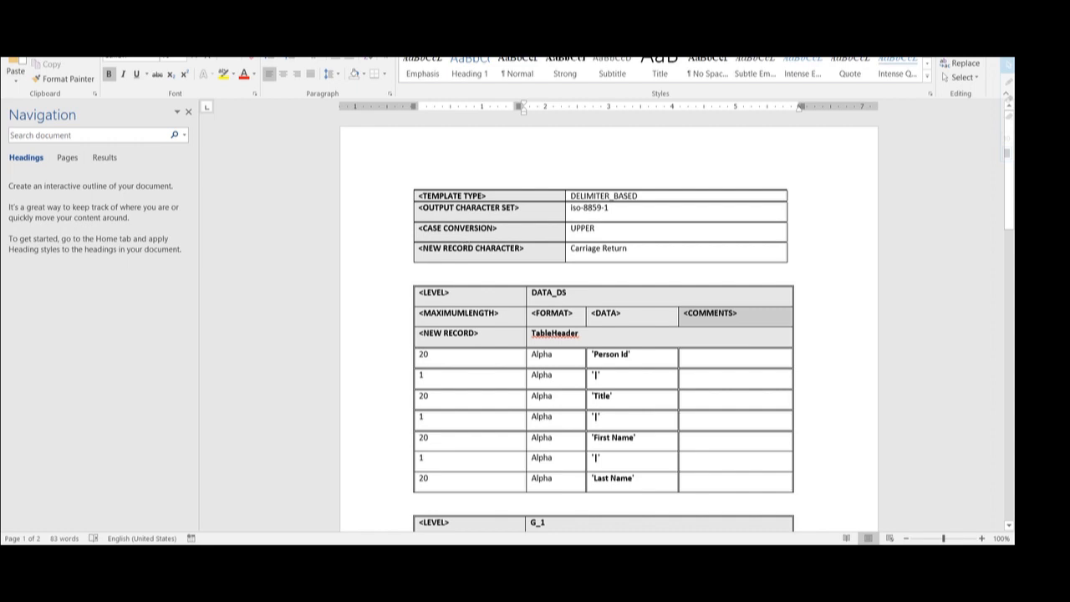
# - Save the data model's current data as sample data
pyautogui.click(473, 556)
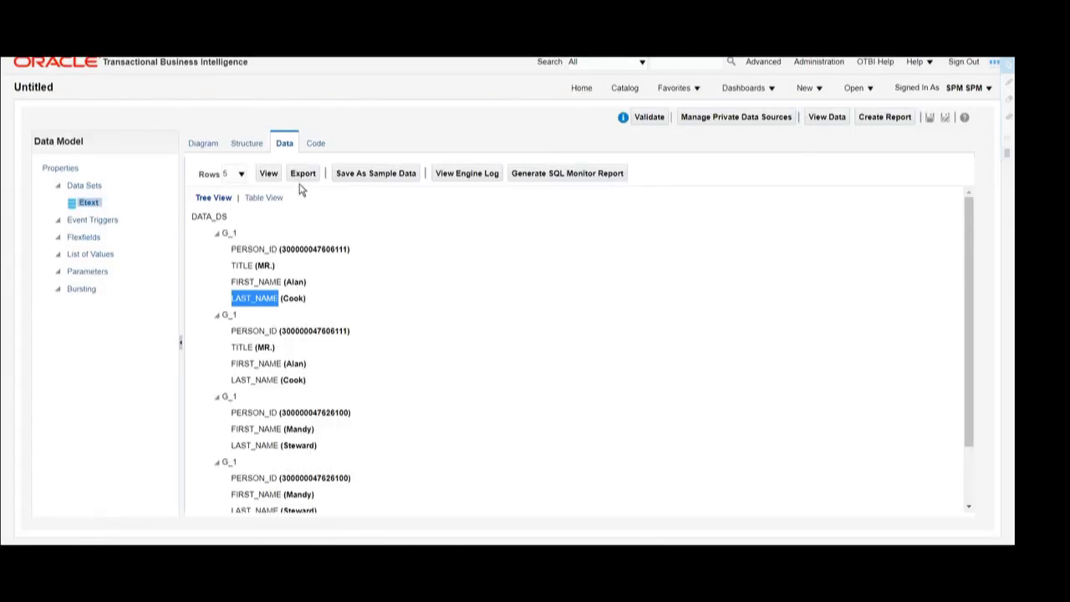
pyautogui.click(364, 177)
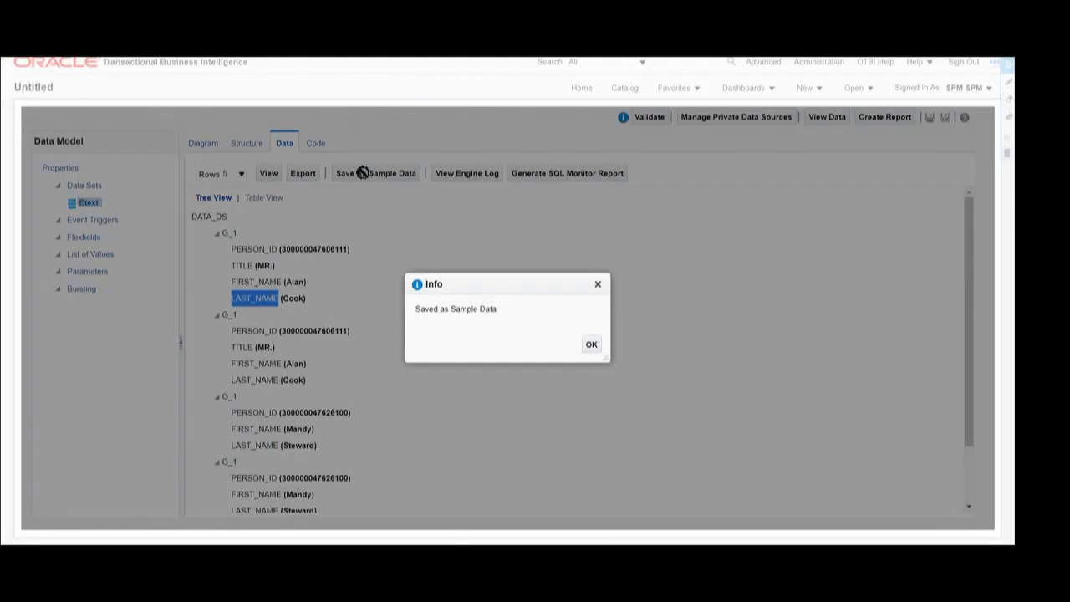
pyautogui.click(590, 346)
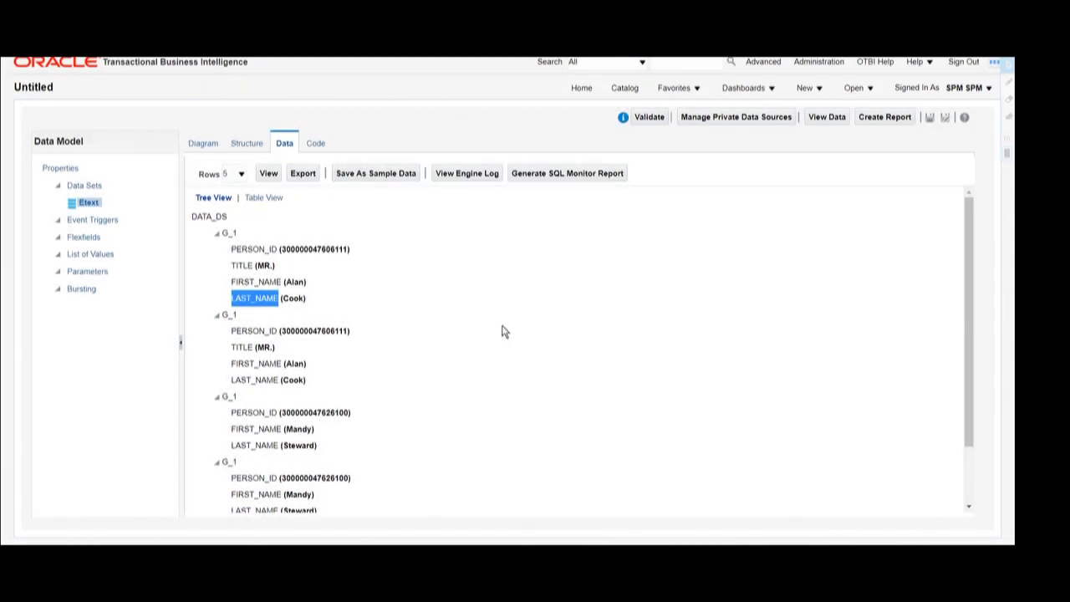
pyautogui.click(346, 299)
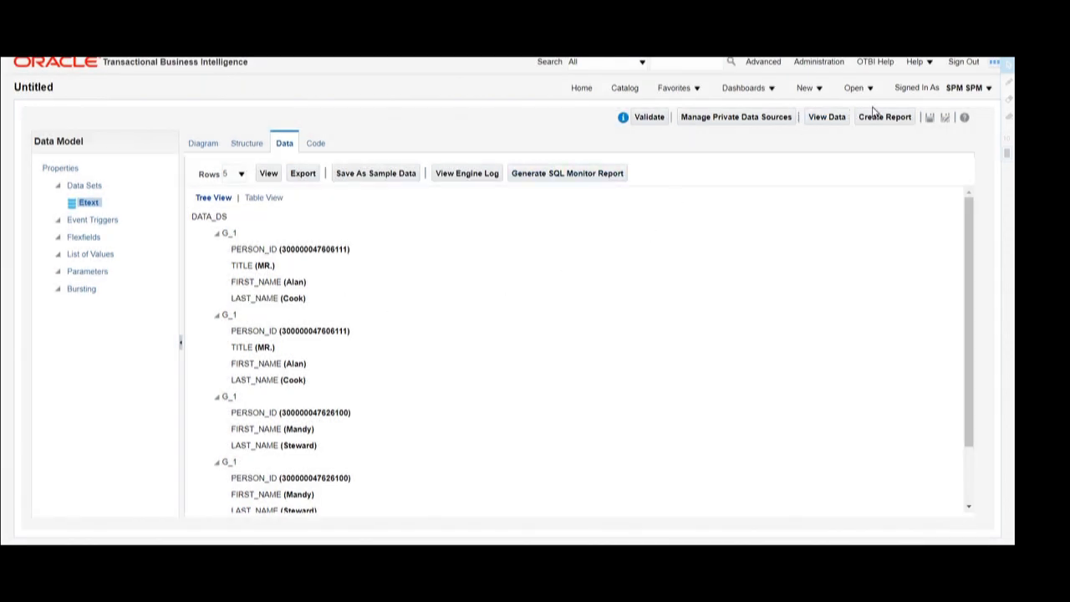
# - Save the data model as Etext_Del in My Folders, replacing the Untitled name
pyautogui.click(929, 120)
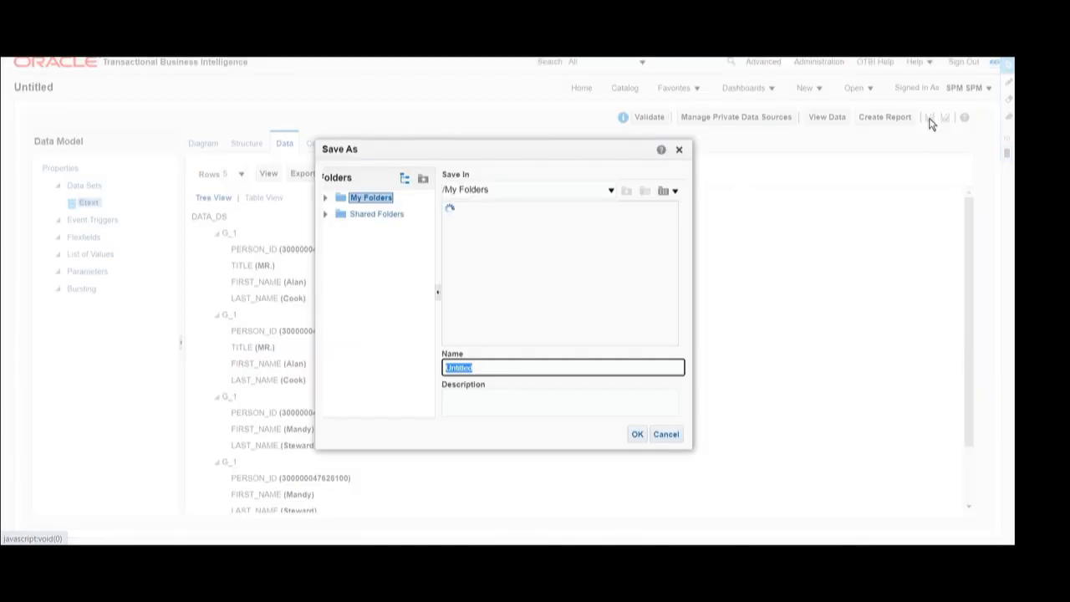
pyautogui.click(484, 366)
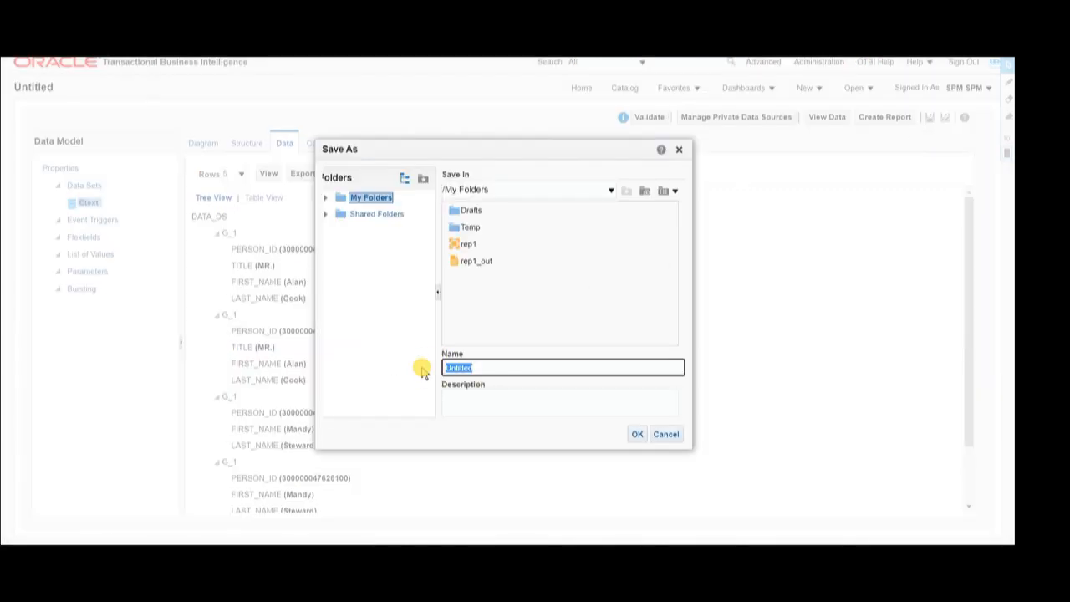
pyautogui.press('BackSpace')
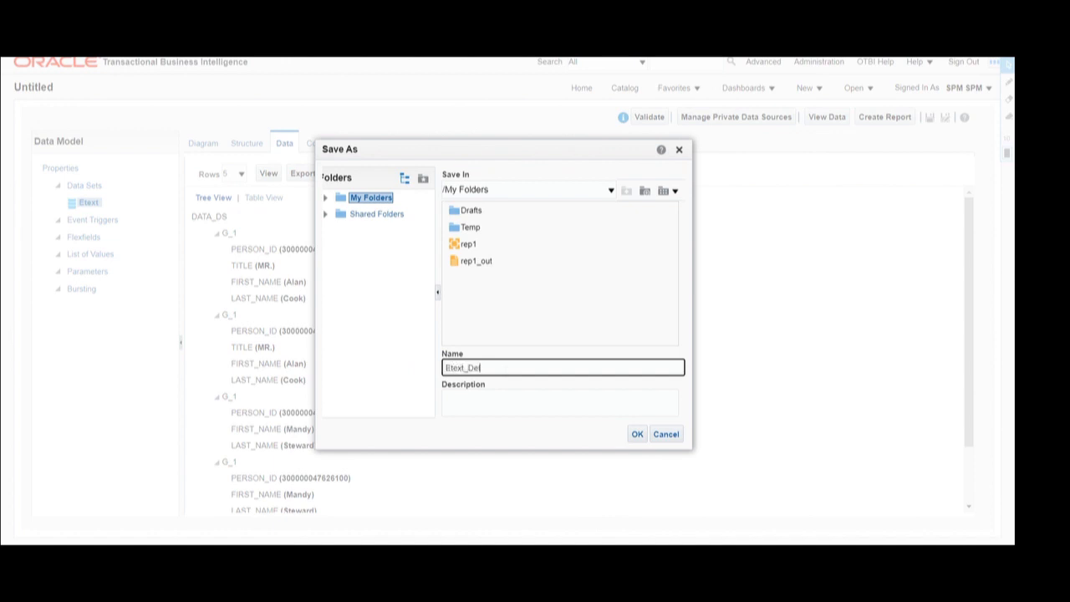
pyautogui.press('BackSpace')
pyautogui.doubleClick(483, 370)
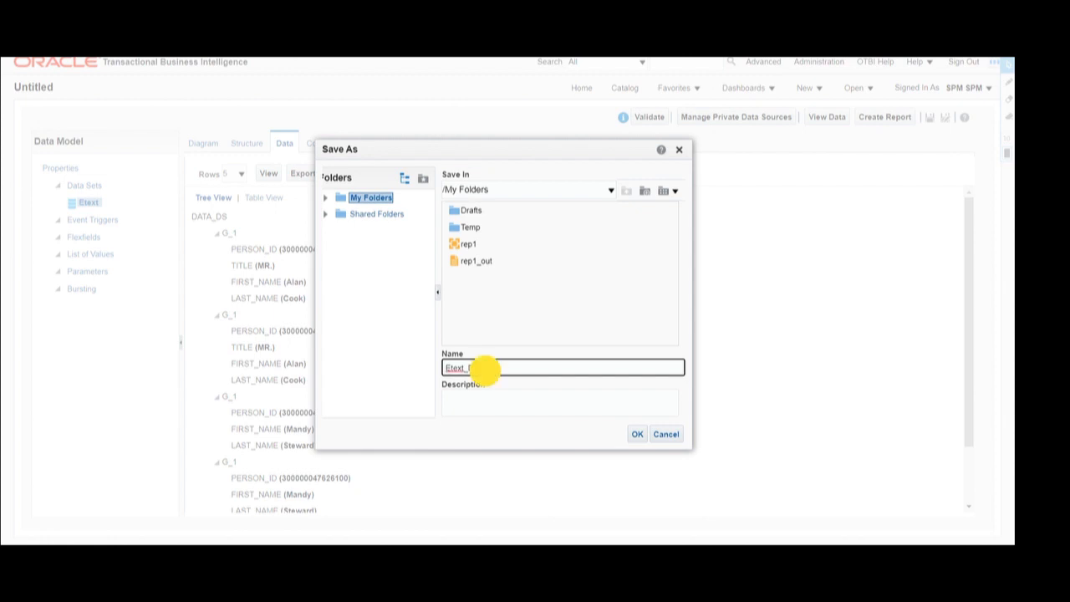
pyautogui.click(637, 434)
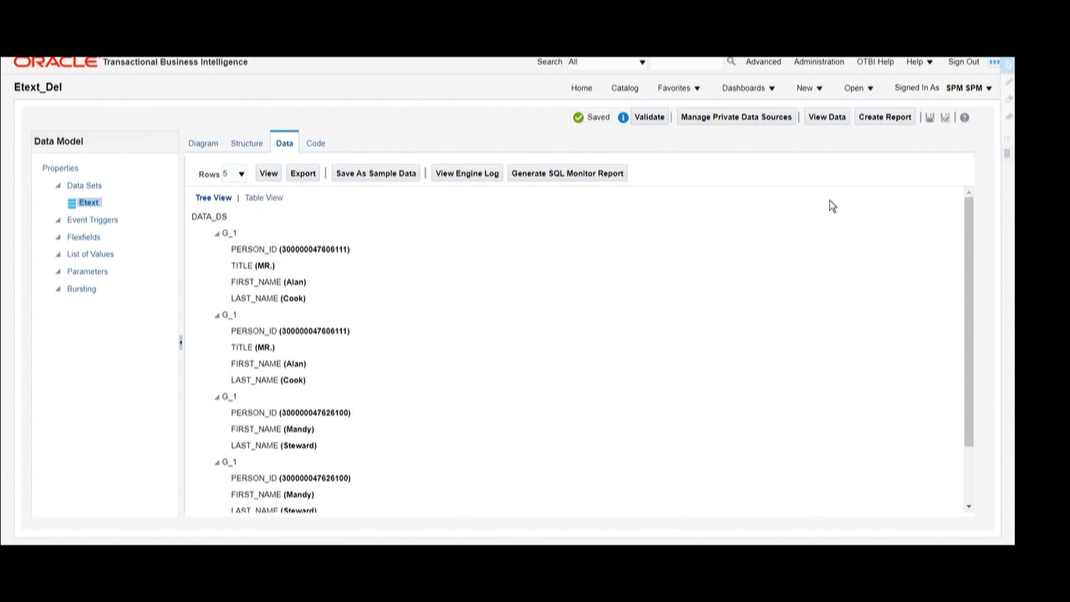
# - Start a new report from the data model and cancel the guided report wizard
pyautogui.click(883, 118)
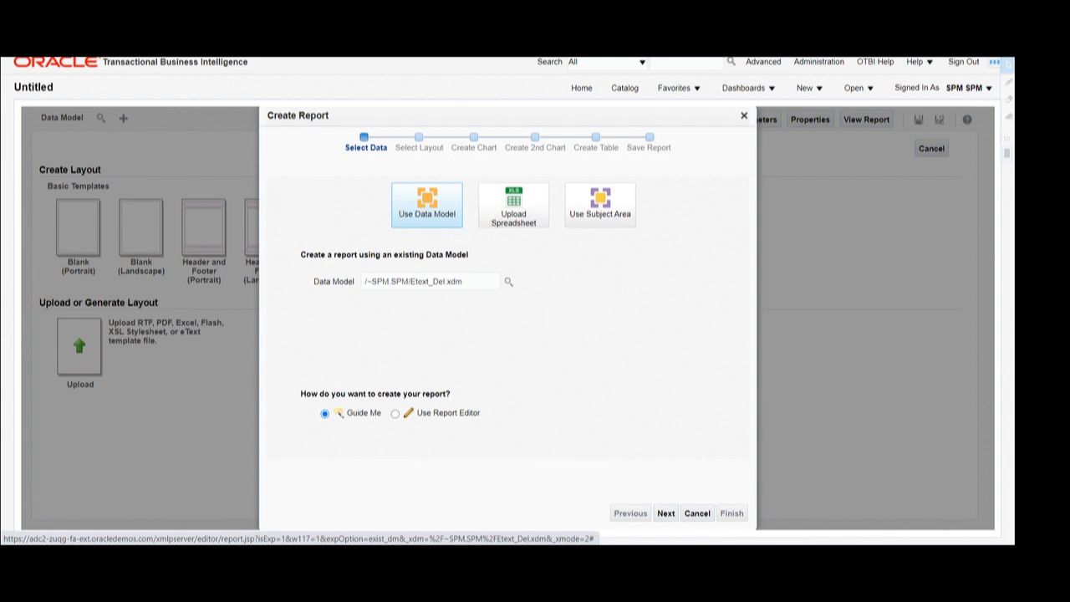
pyautogui.tripleClick(362, 281)
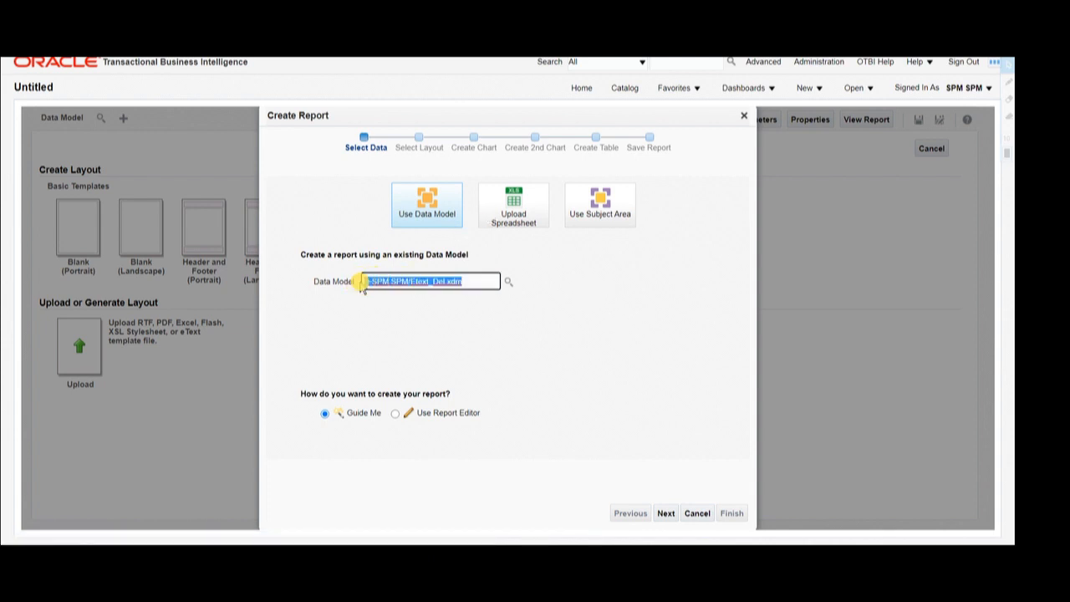
pyautogui.click(697, 513)
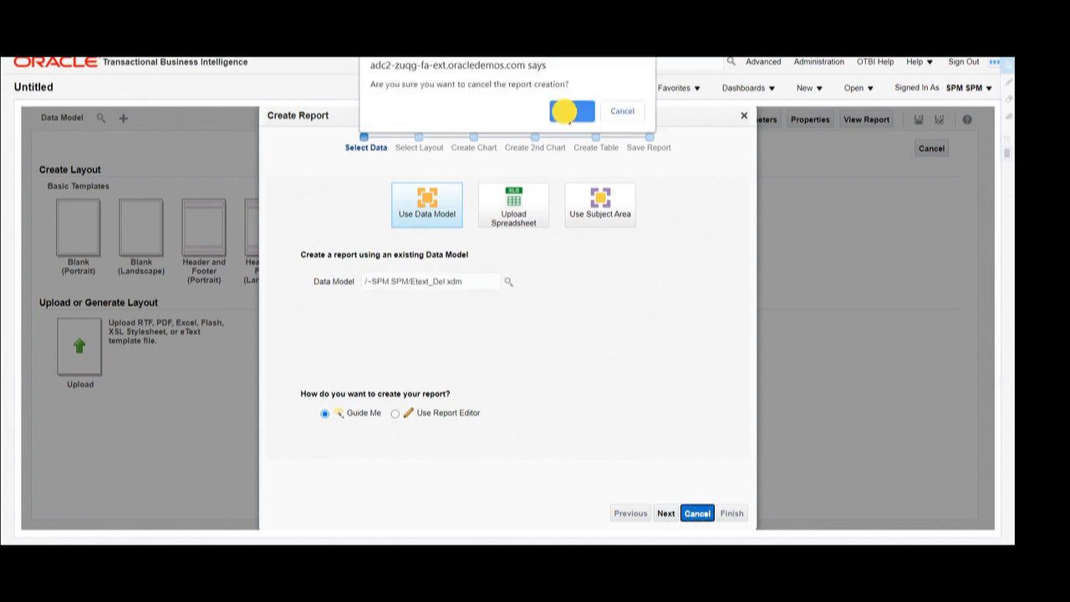
pyautogui.click(568, 113)
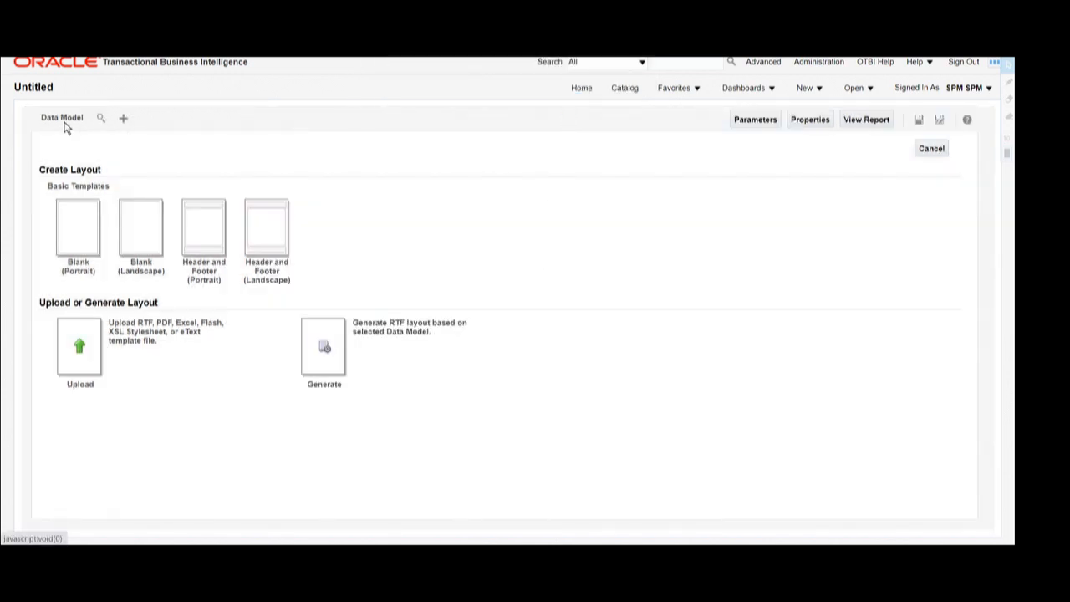
# - Choose Etext_Del as the report's data model and open the layout template upload form
pyautogui.click(100, 123)
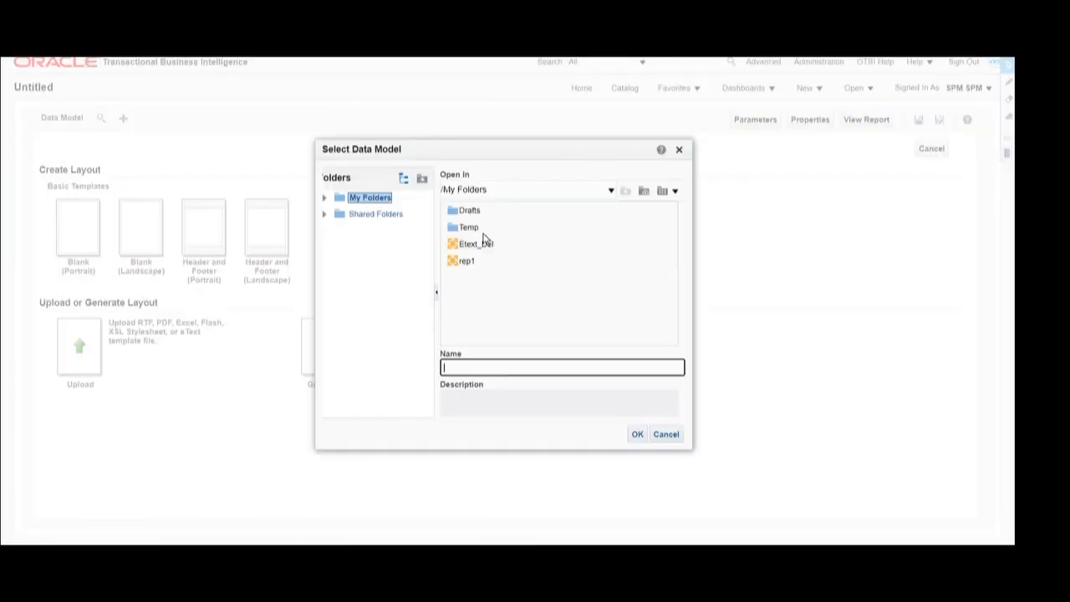
pyautogui.click(463, 243)
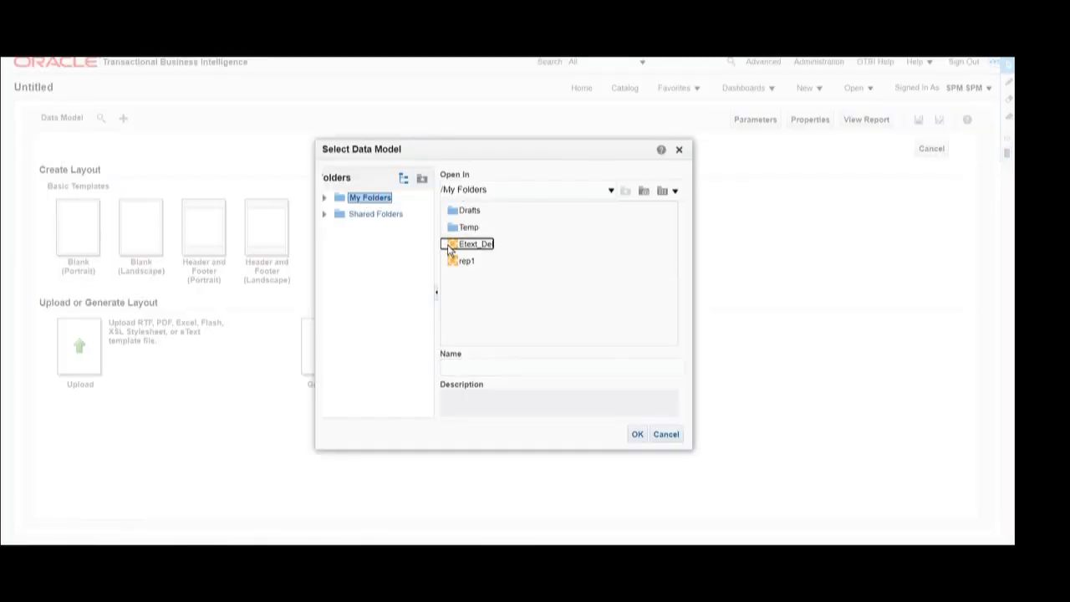
pyautogui.click(638, 436)
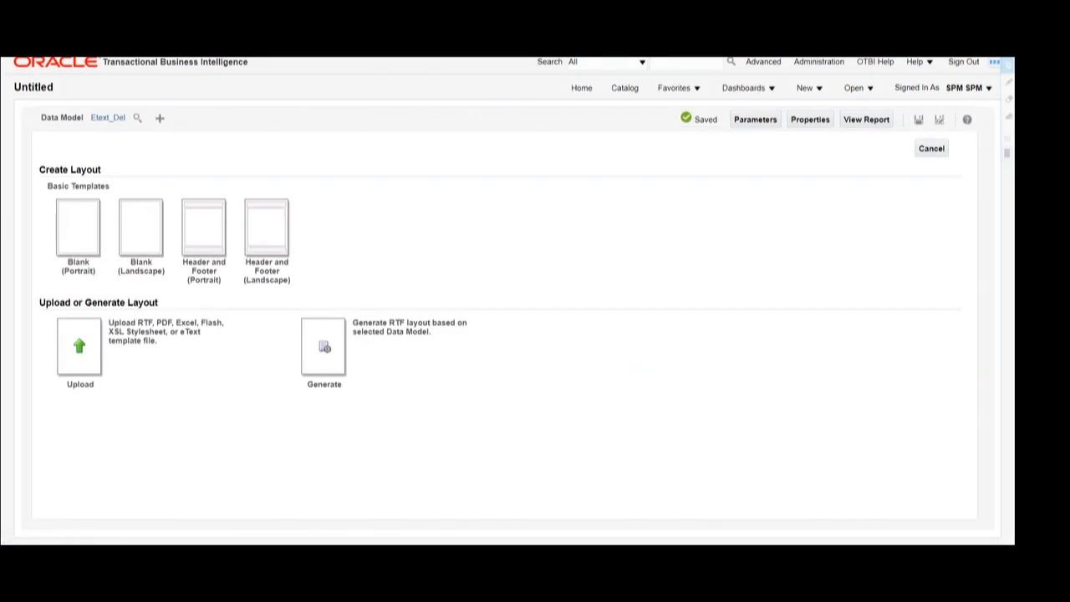
pyautogui.moveTo(108, 322); pyautogui.dragTo(183, 321)
pyautogui.click(77, 345)
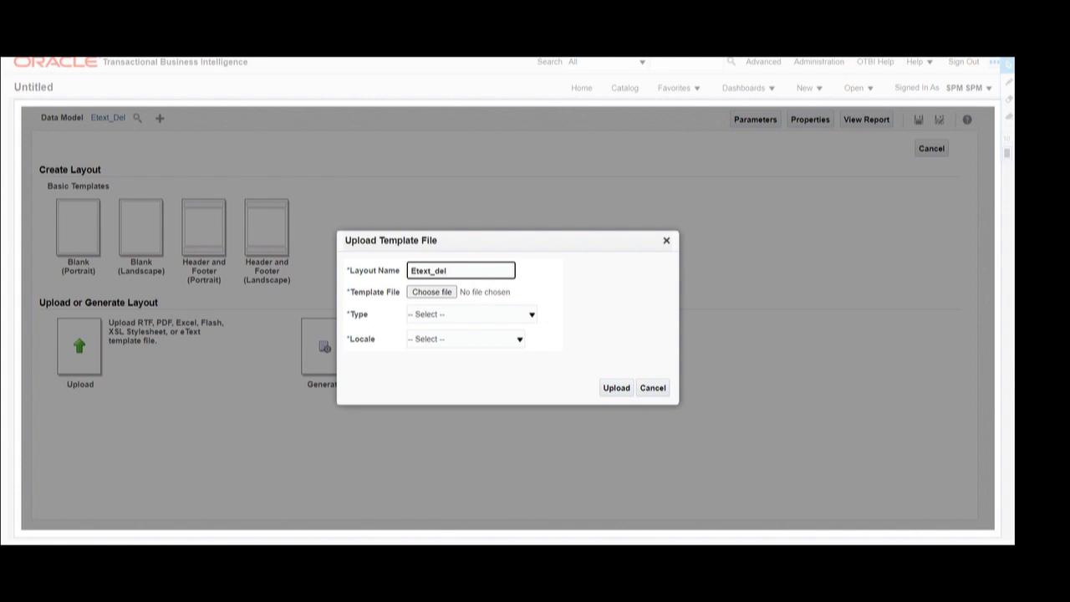
# - Upload etext_Del_template.rtf as an eText Template layout named Etext_del_rep with English locale
pyautogui.write('Etext_del_rep')
pyautogui.click(435, 293)
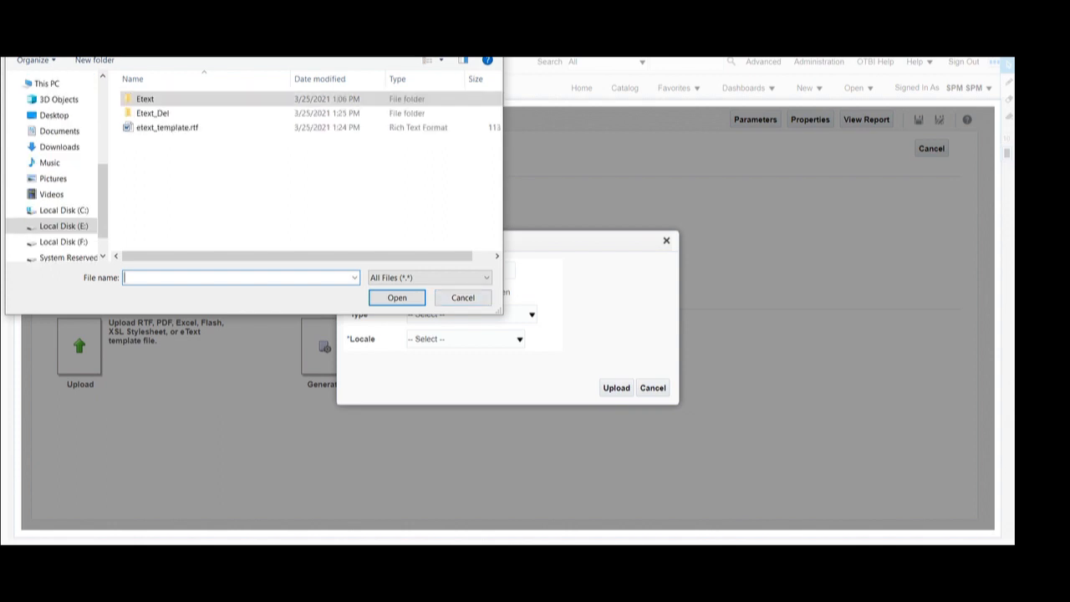
pyautogui.doubleClick(156, 111)
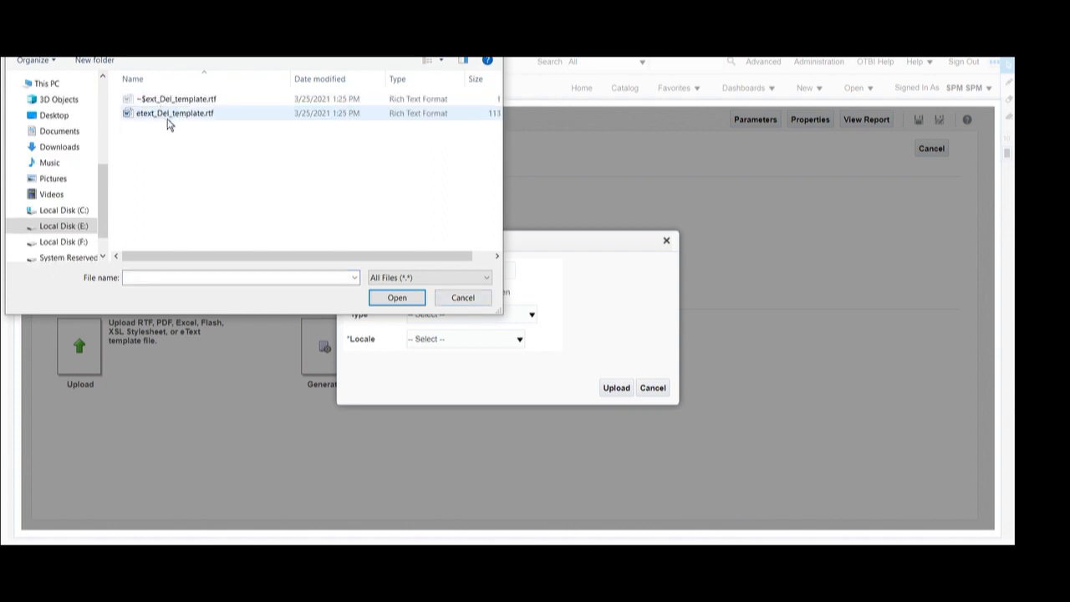
pyautogui.click(168, 114)
pyautogui.click(396, 300)
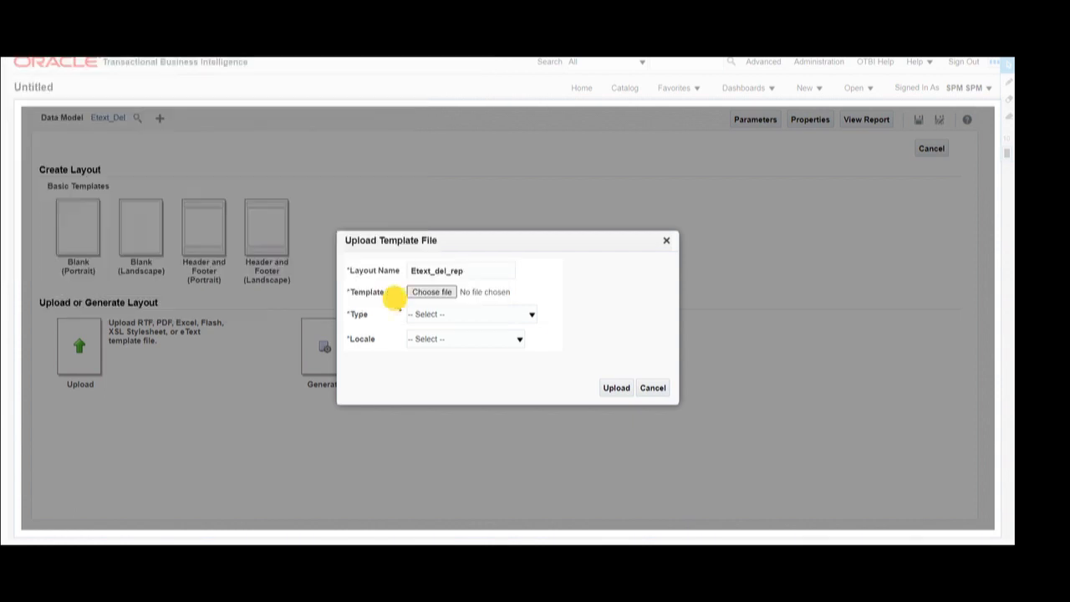
pyautogui.click(452, 315)
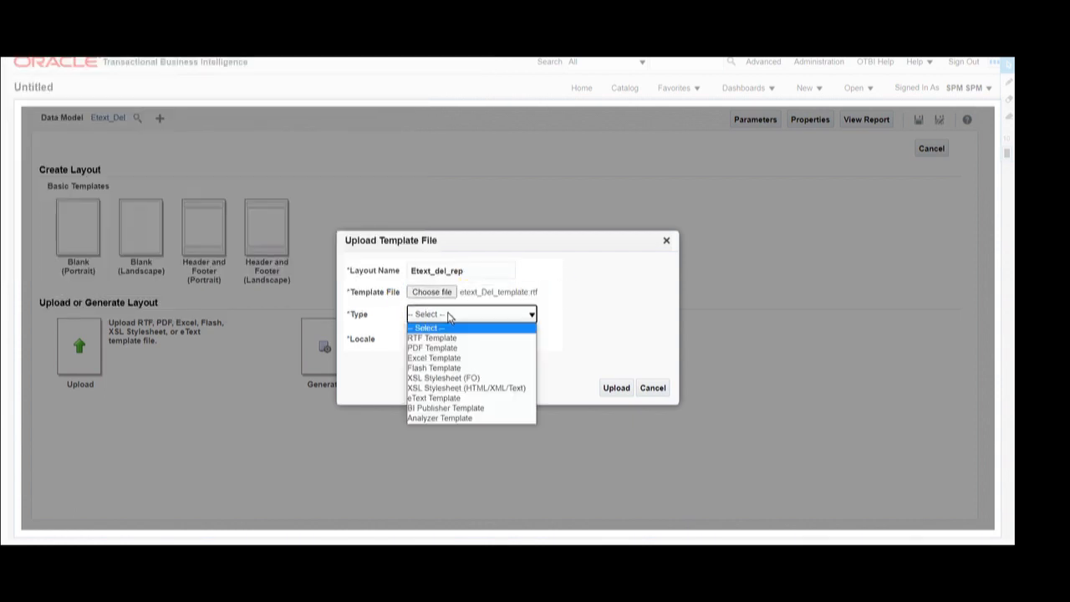
pyautogui.click(443, 399)
pyautogui.click(448, 335)
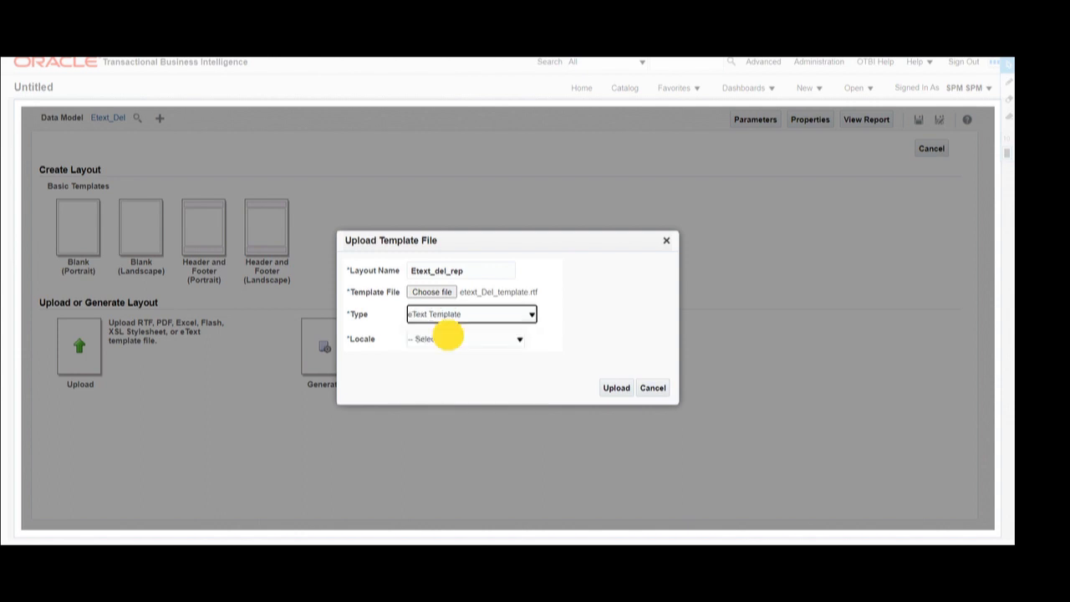
pyautogui.press('e')
pyautogui.press('Return')
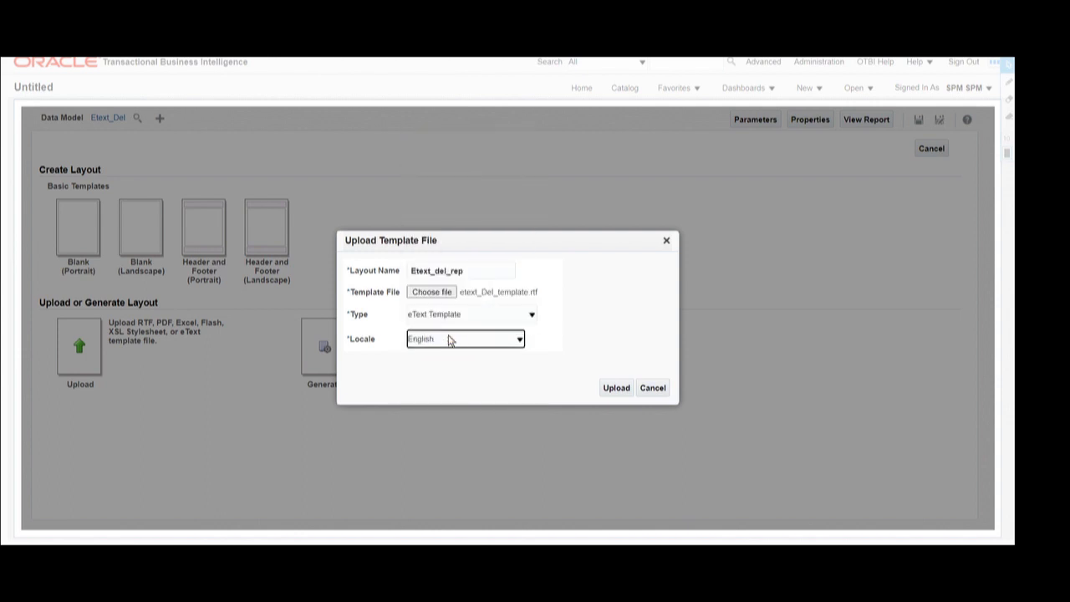
pyautogui.click(616, 390)
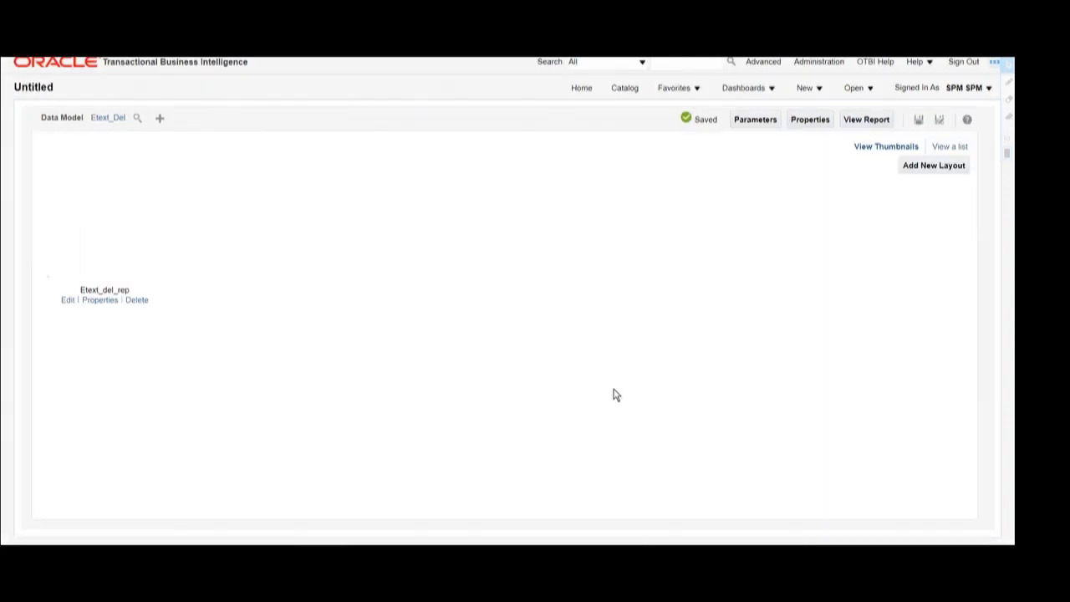
# - Save the report as Etext_Del_report in My Folders when View Report prompts for saving
pyautogui.click(867, 122)
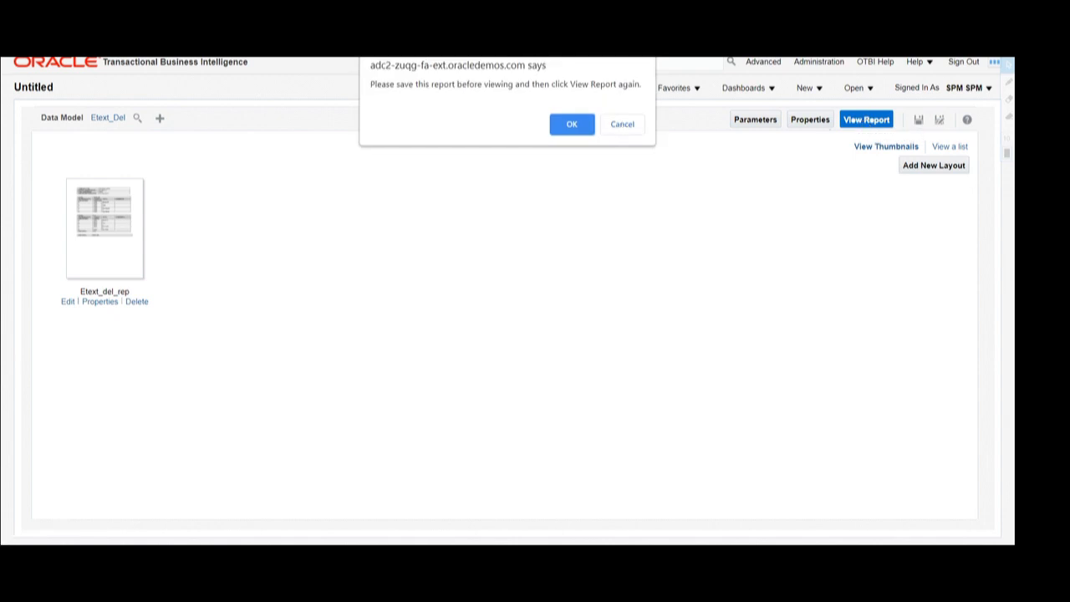
pyautogui.click(580, 123)
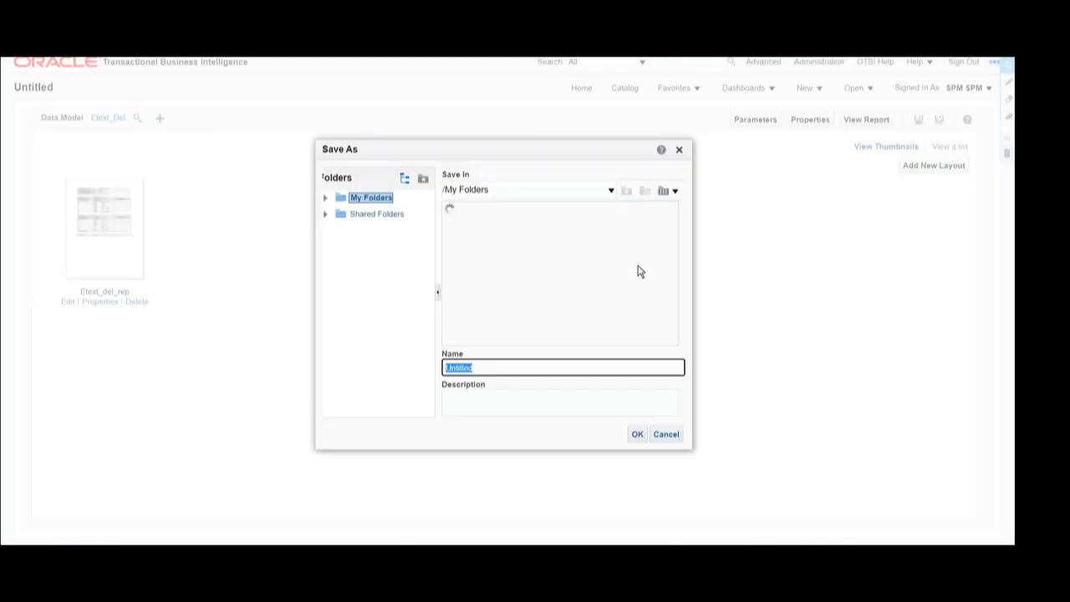
pyautogui.write('ext_Del_report')
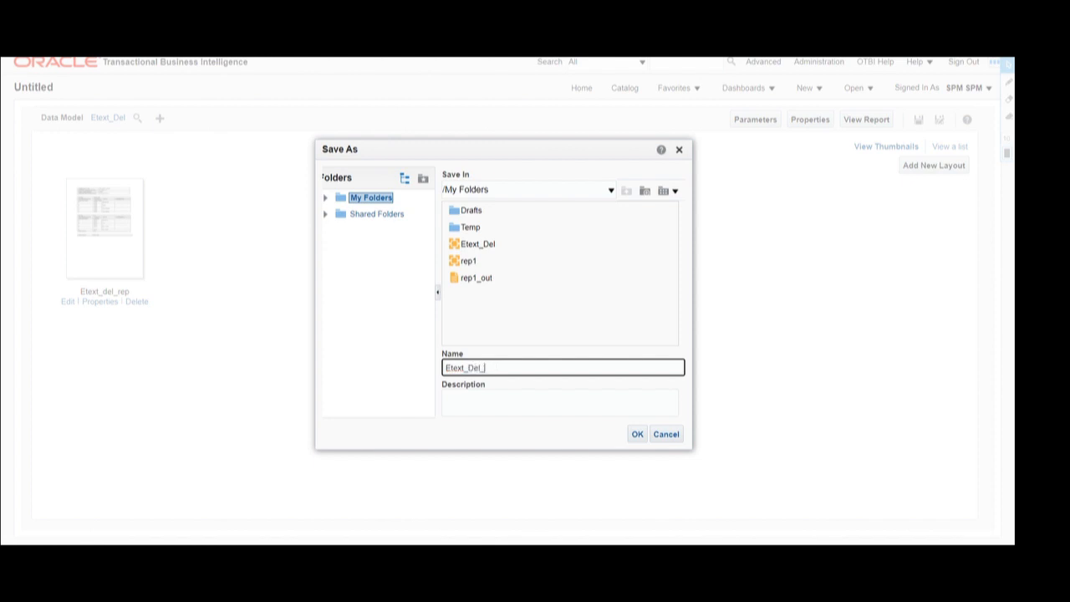
pyautogui.click(637, 434)
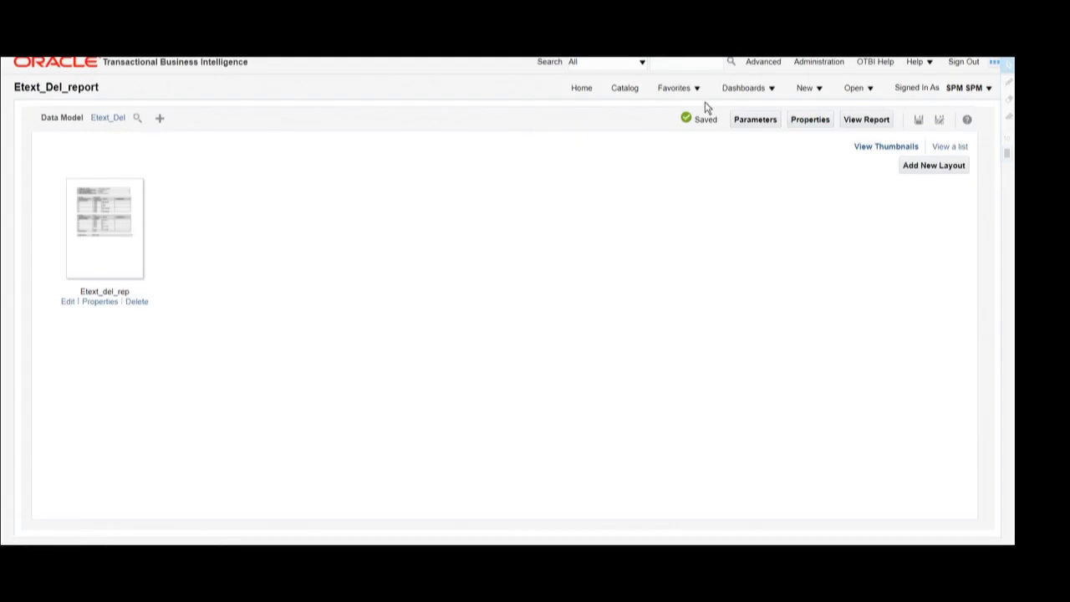
# - Run the report to display its pipe-delimited person output
pyautogui.click(869, 121)
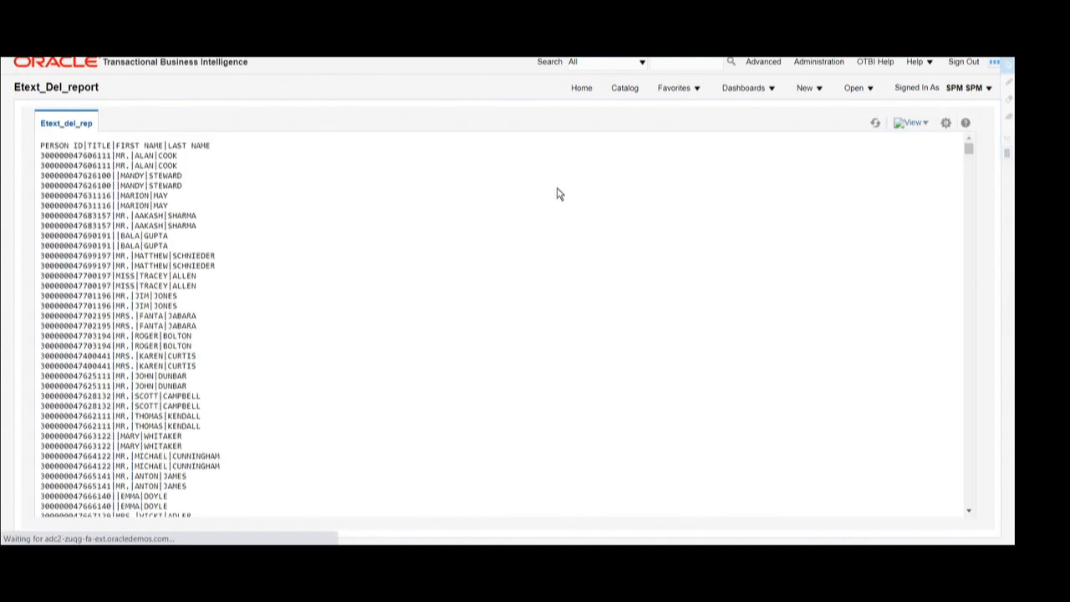
pyautogui.moveTo(39, 144); pyautogui.dragTo(238, 514)
pyautogui.scroll(5, 256, 382)
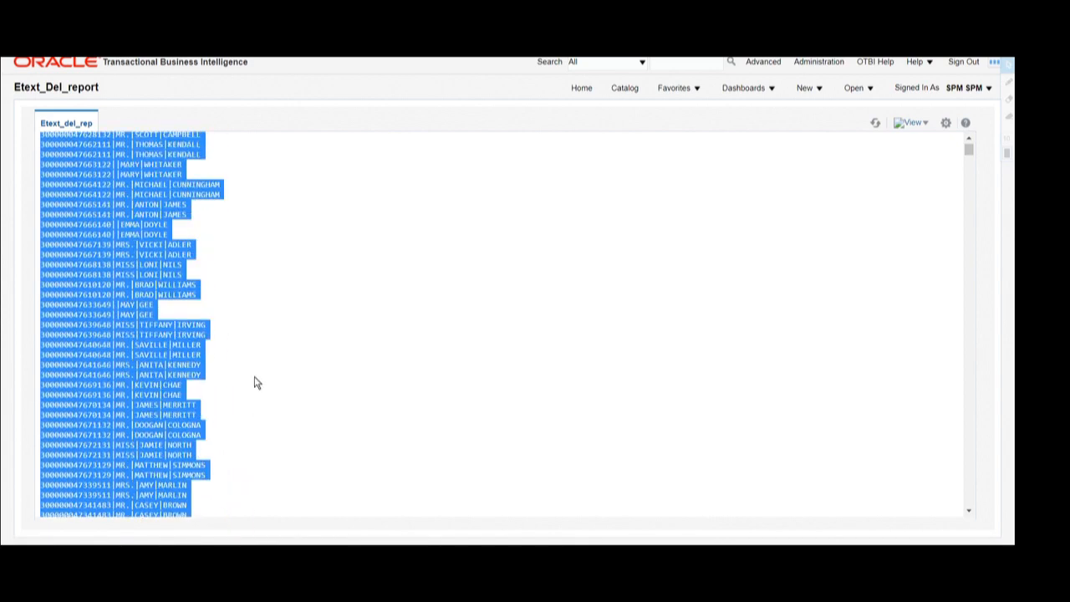
pyautogui.scroll(1, 256, 381)
pyautogui.click(260, 251)
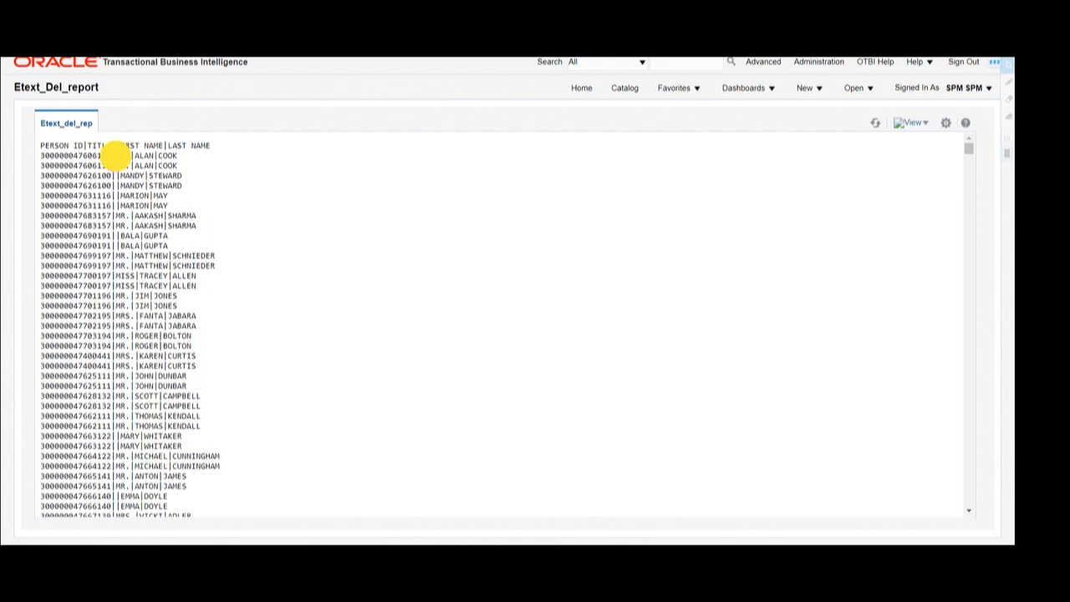
# - Highlight header and first-row fields (person ID, MR., COOK) to check the pipe delimiters
pyautogui.moveTo(111, 156); pyautogui.dragTo(158, 156)
pyautogui.moveTo(45, 156); pyautogui.dragTo(103, 156)
pyautogui.doubleClick(101, 145)
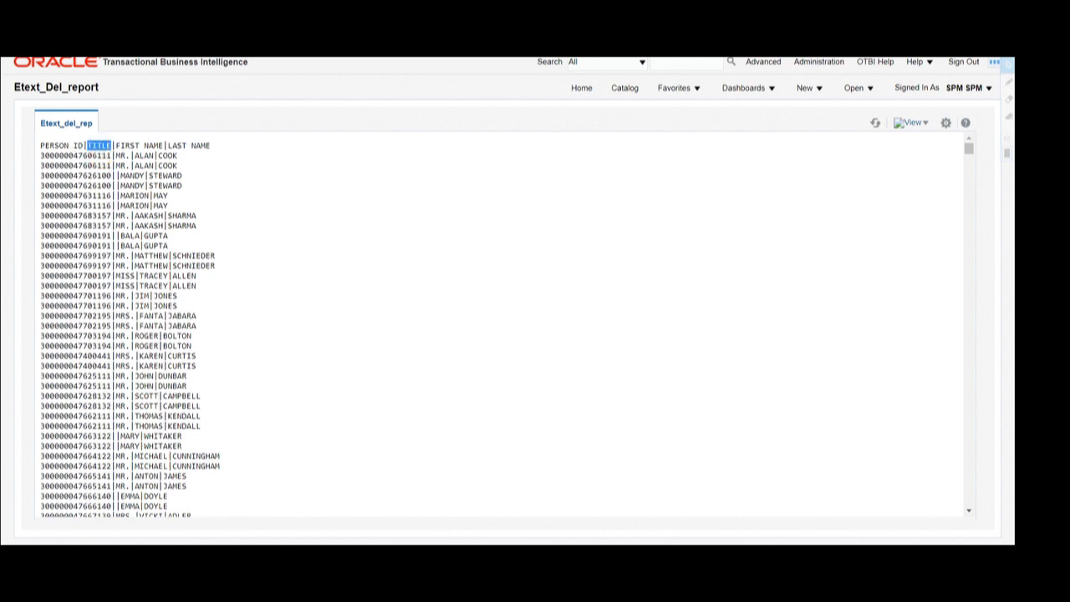
pyautogui.doubleClick(120, 157)
pyautogui.doubleClick(128, 146)
pyautogui.doubleClick(144, 157)
pyautogui.doubleClick(168, 155)
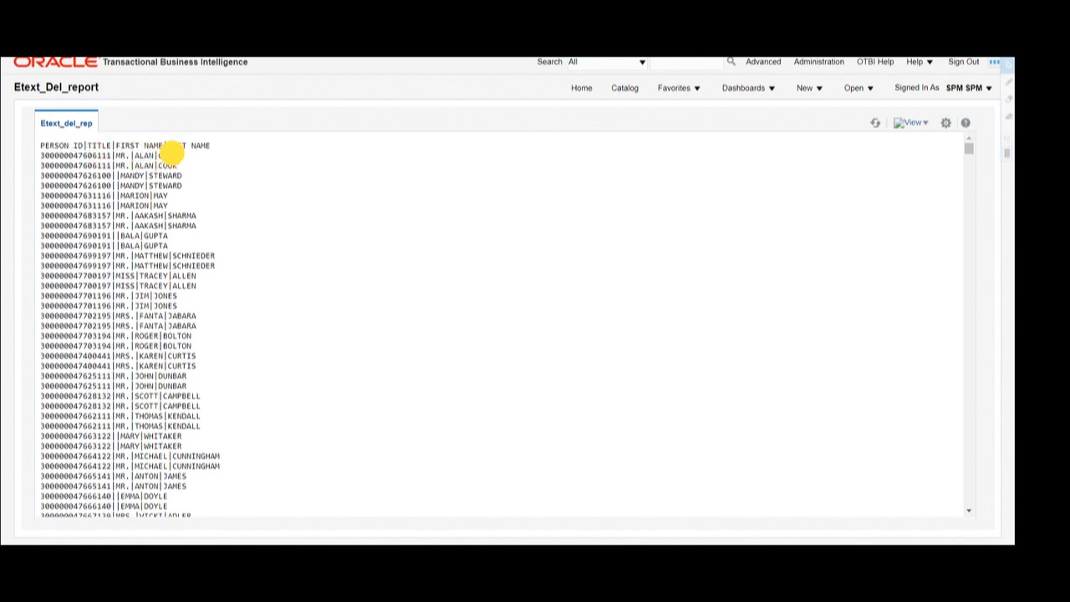
pyautogui.click(231, 178)
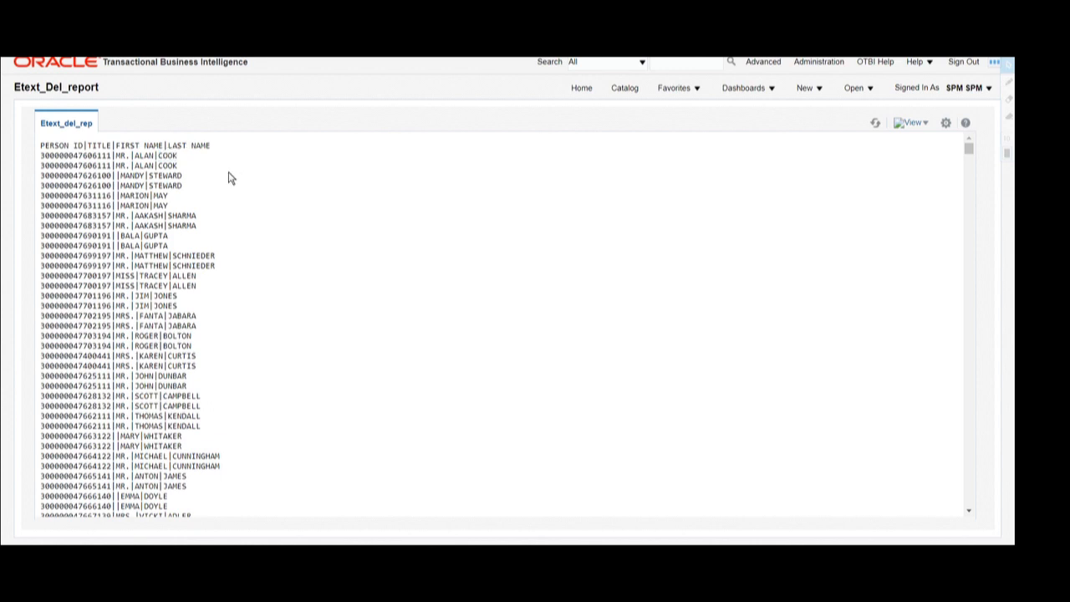